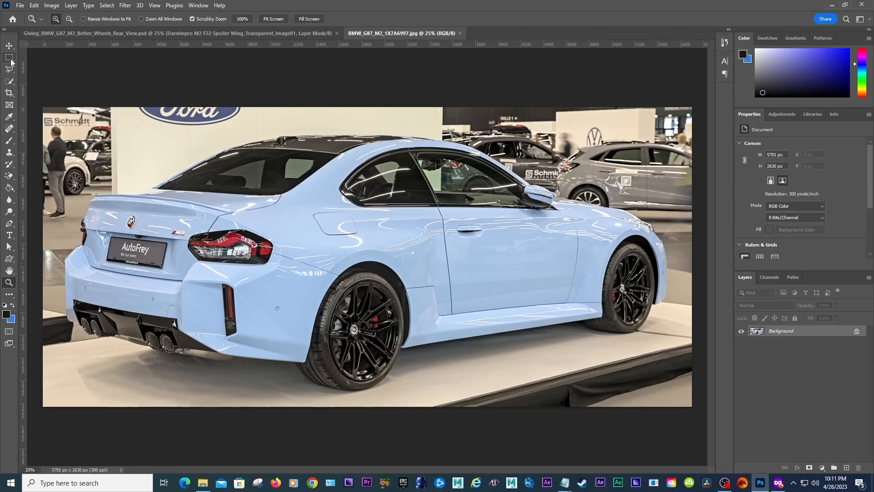
Try rectangular marquee selections over the car's door in the original BMW photo
click(10, 58)
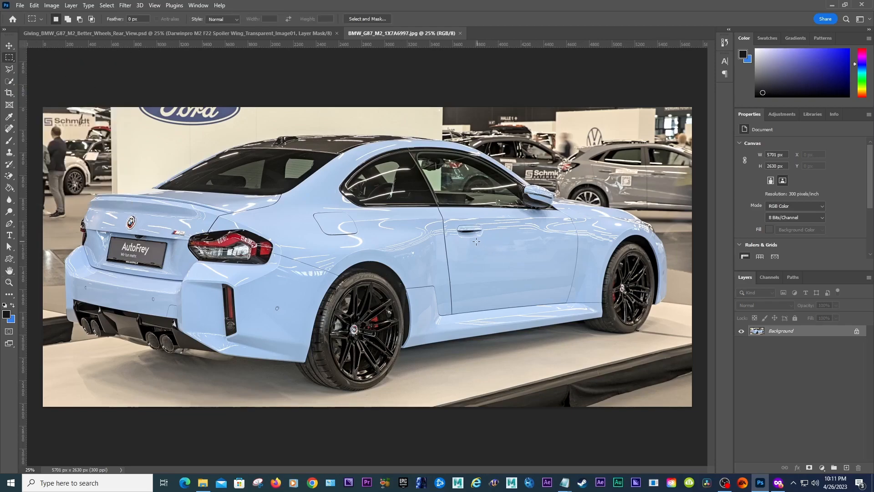
drag(454, 239, 570, 301)
click(510, 260)
drag(487, 218, 570, 298)
Switch to the Better Wheels rear-view PSD and make the spoiler layer's image active instead of its mask
click(264, 32)
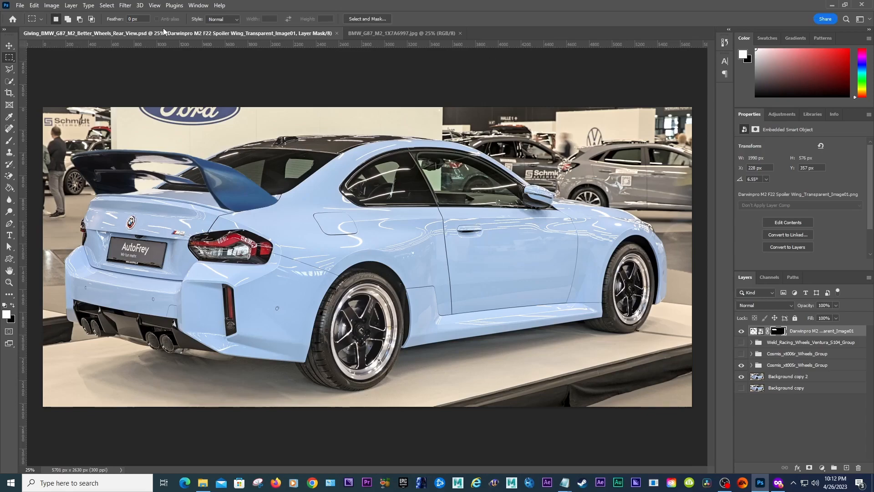
click(110, 6)
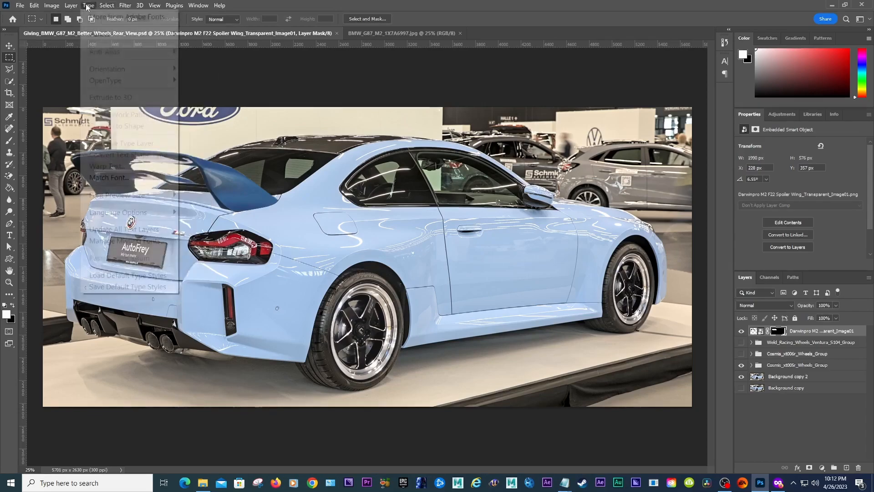
mouse_move(61, 5)
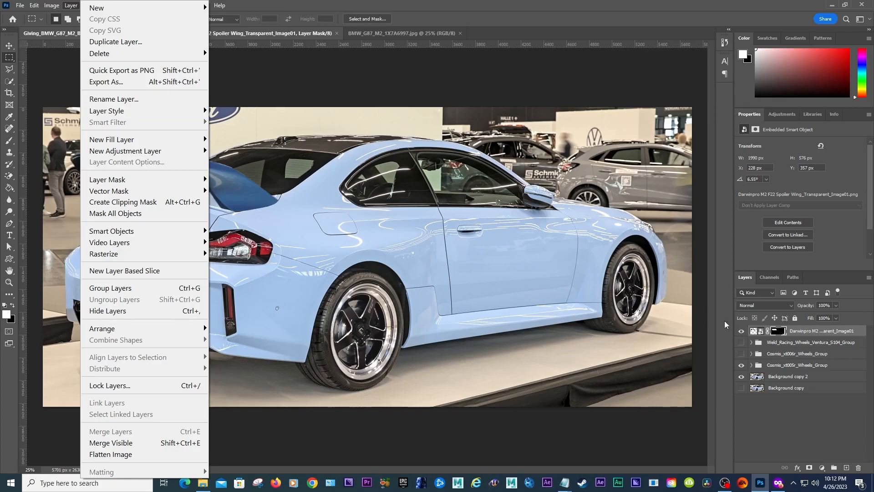
click(753, 331)
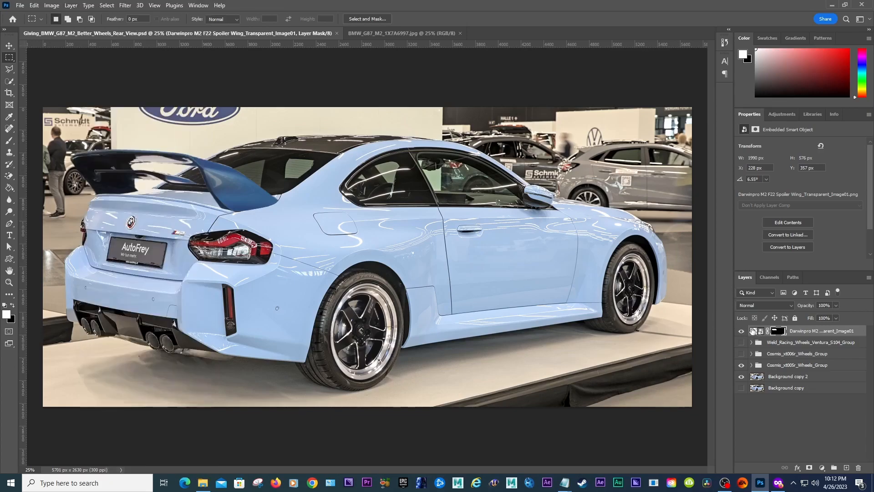
click(777, 332)
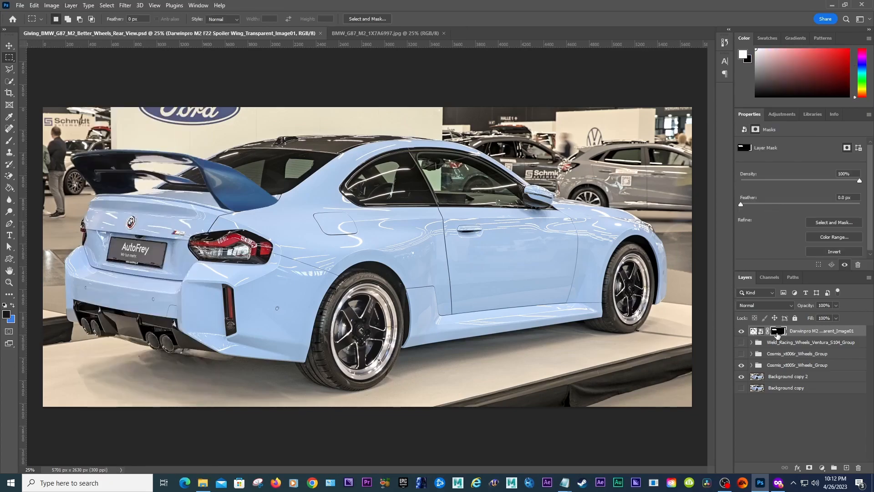
click(755, 332)
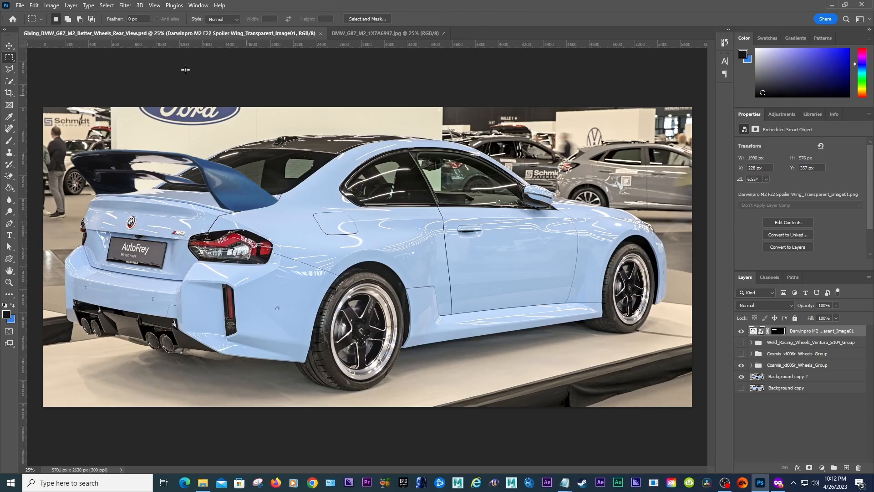
click(52, 5)
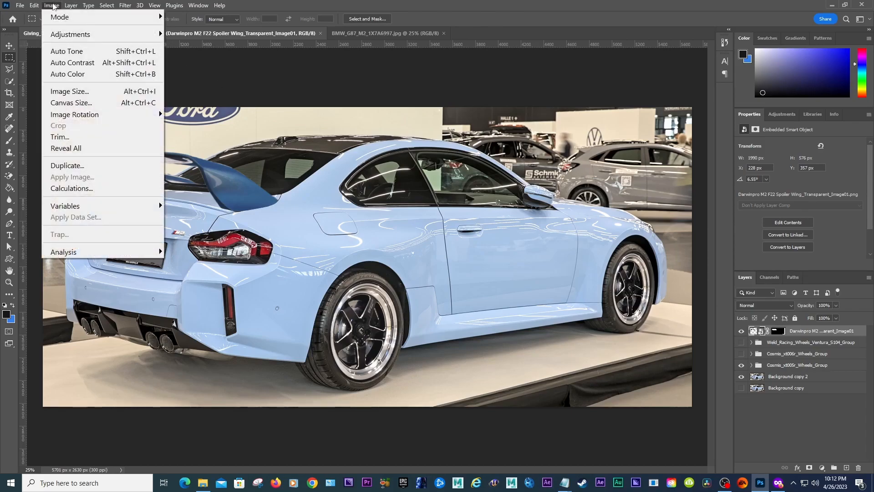
mouse_move(114, 34)
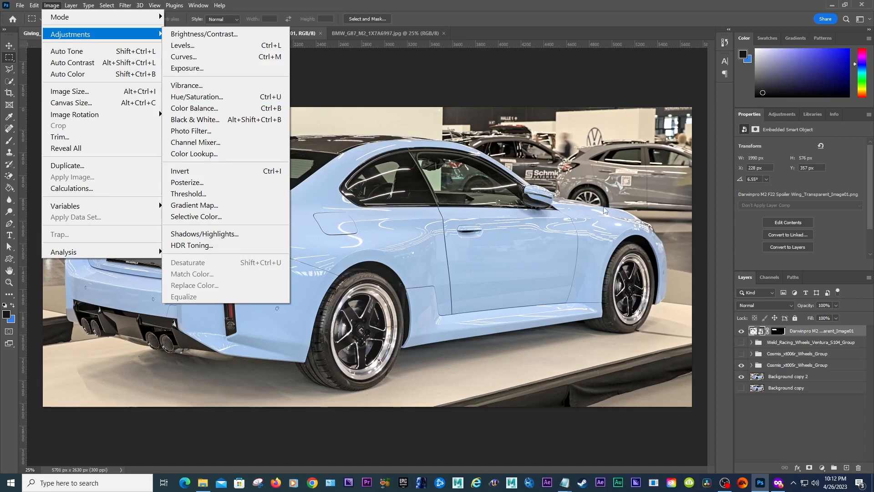
click(773, 411)
click(779, 332)
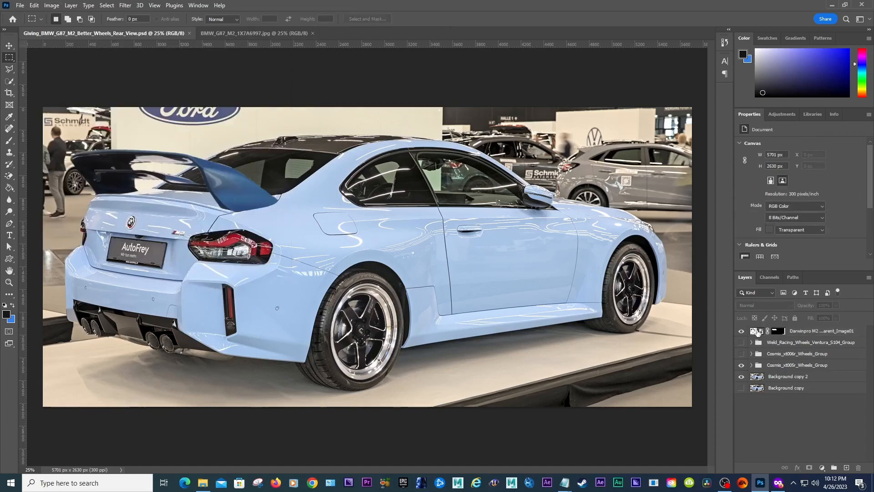
click(755, 331)
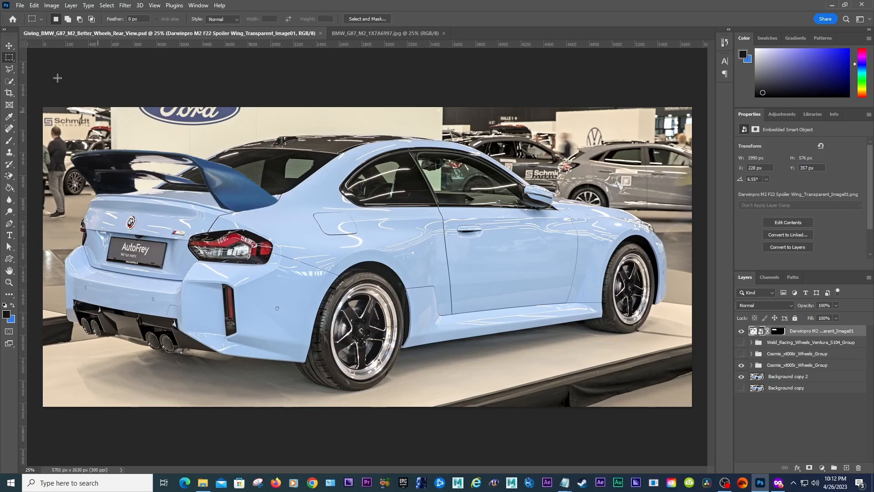
click(9, 45)
click(52, 5)
click(96, 5)
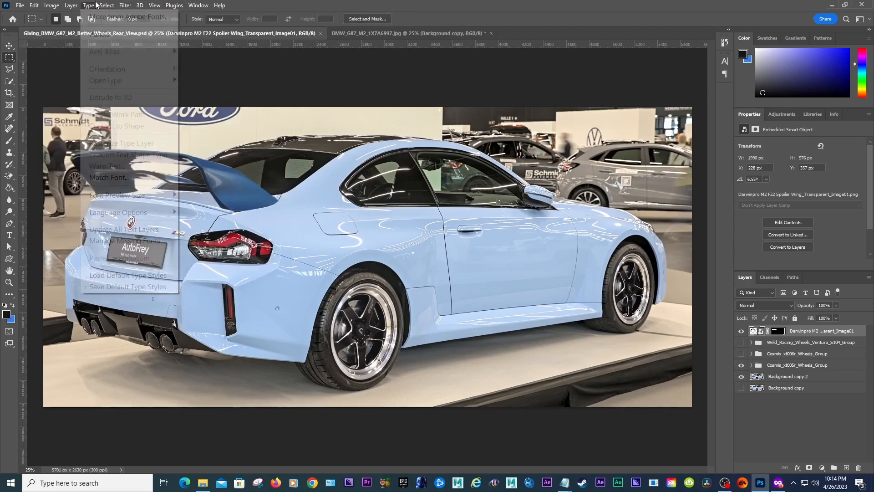
mouse_move(102, 5)
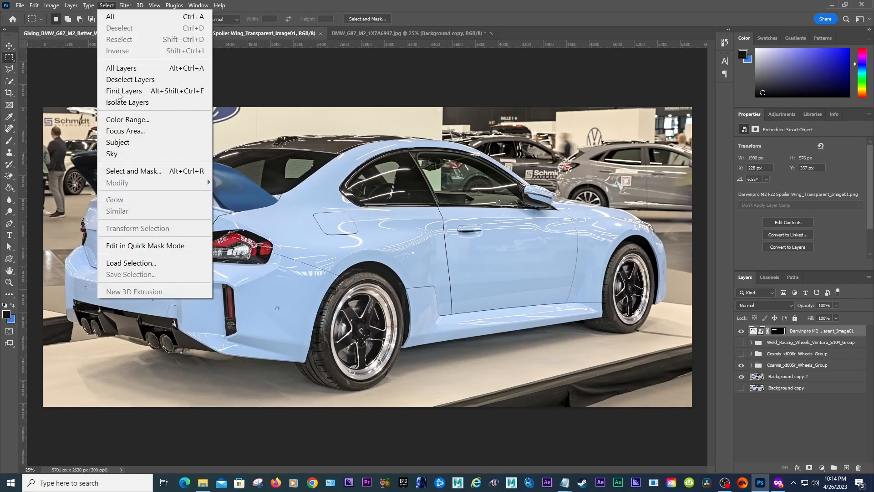
click(147, 120)
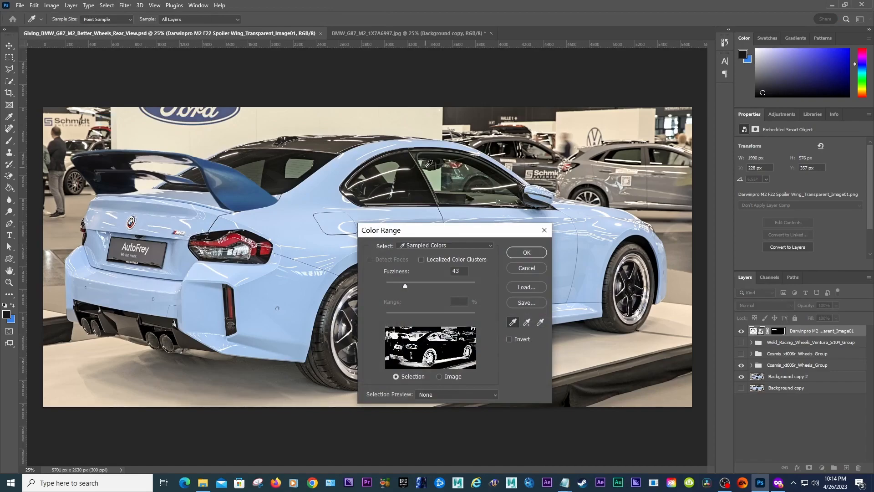
drag(478, 237, 524, 204)
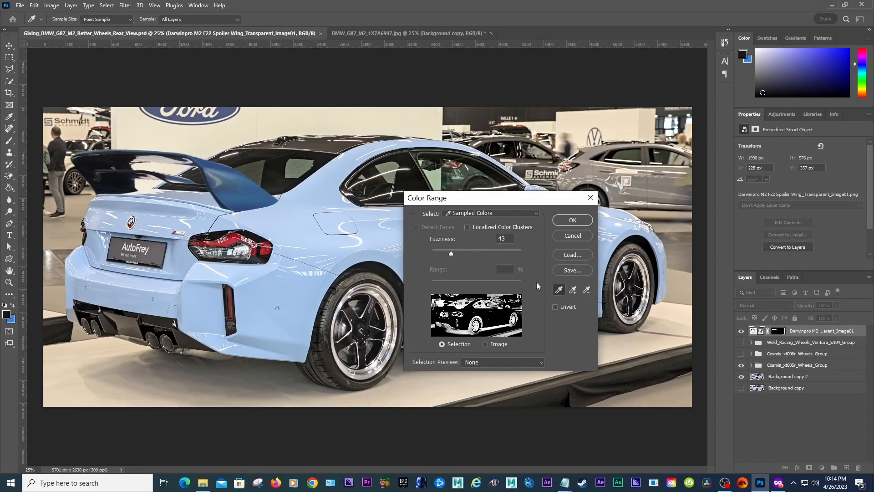
click(246, 184)
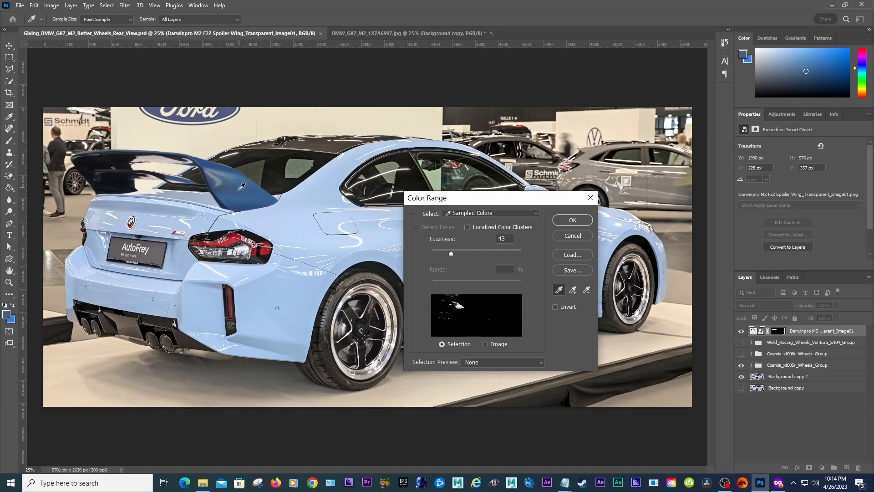
click(573, 294)
click(207, 163)
click(243, 196)
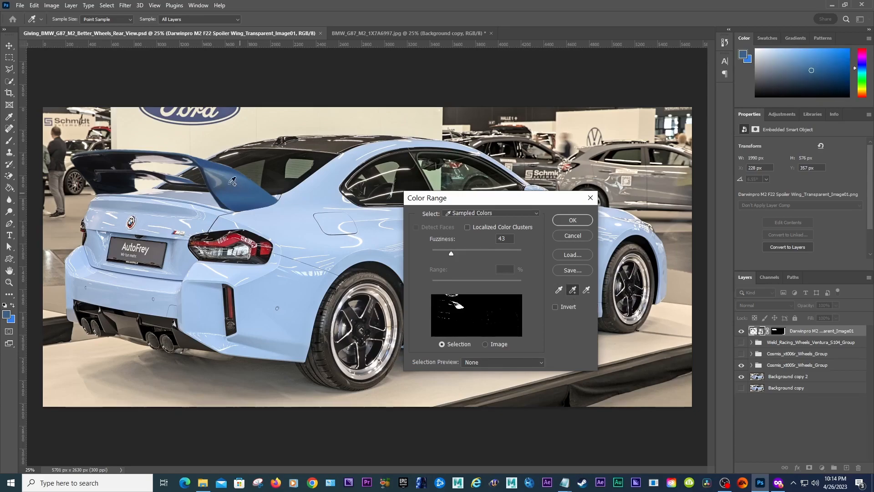
click(207, 166)
click(94, 156)
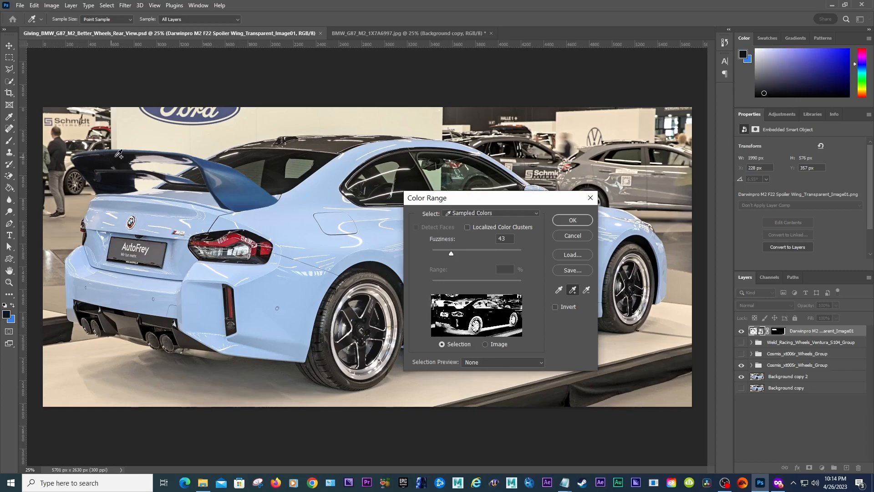
click(127, 154)
mouse_move(447, 255)
mouse_down()
mouse_move(436, 252)
mouse_move(447, 253)
mouse_up()
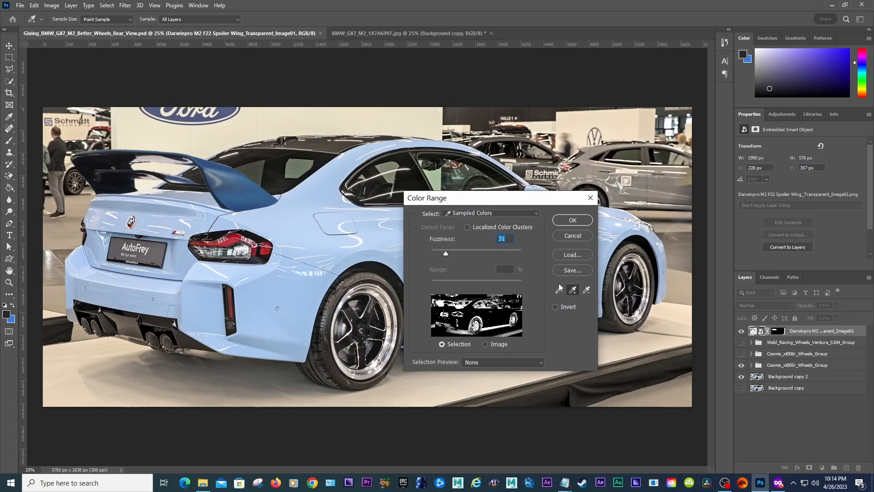
click(573, 235)
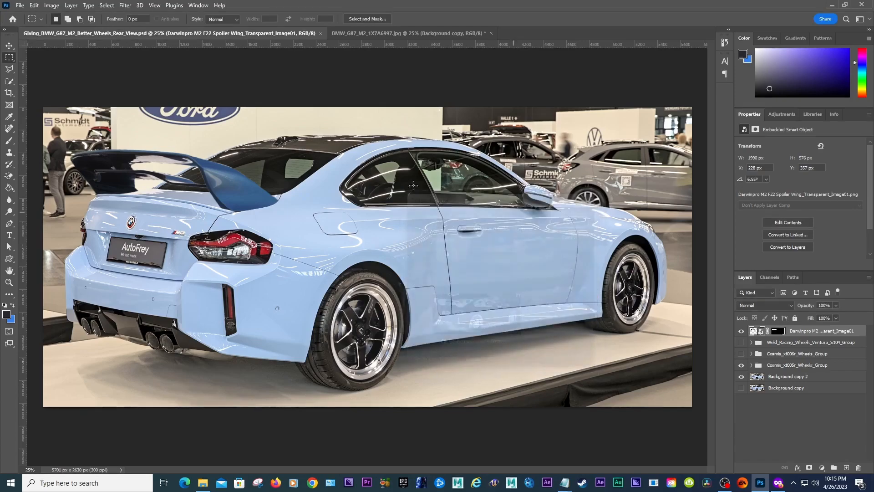
Select the spoiler's blue tones with Color Range, adding samples from several spots on the spoiler, with Fuzziness 58
click(125, 5)
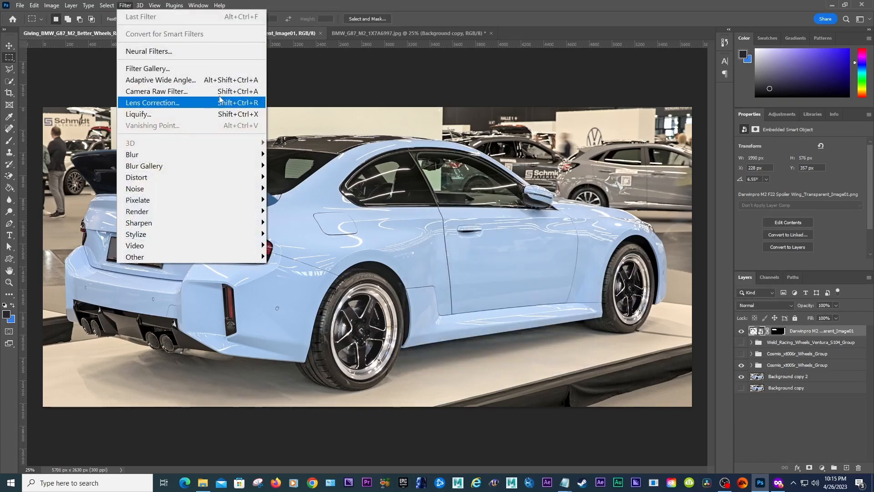
mouse_move(107, 5)
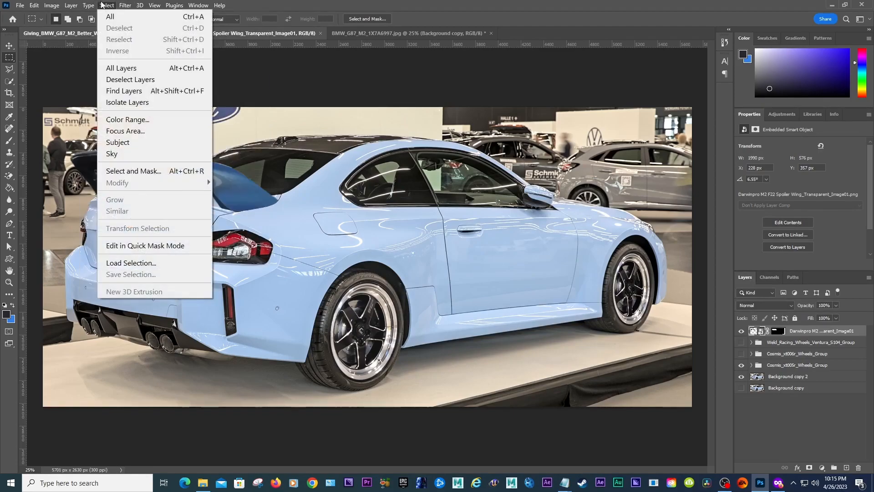
click(192, 119)
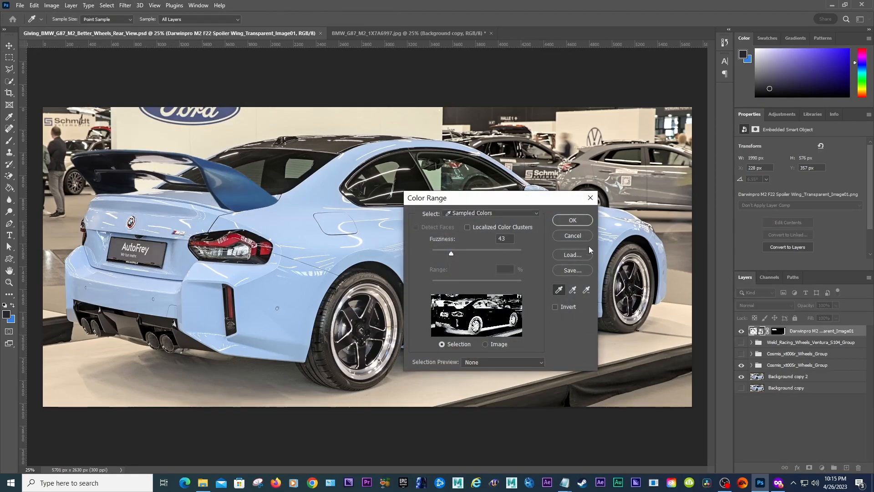
click(559, 290)
click(247, 186)
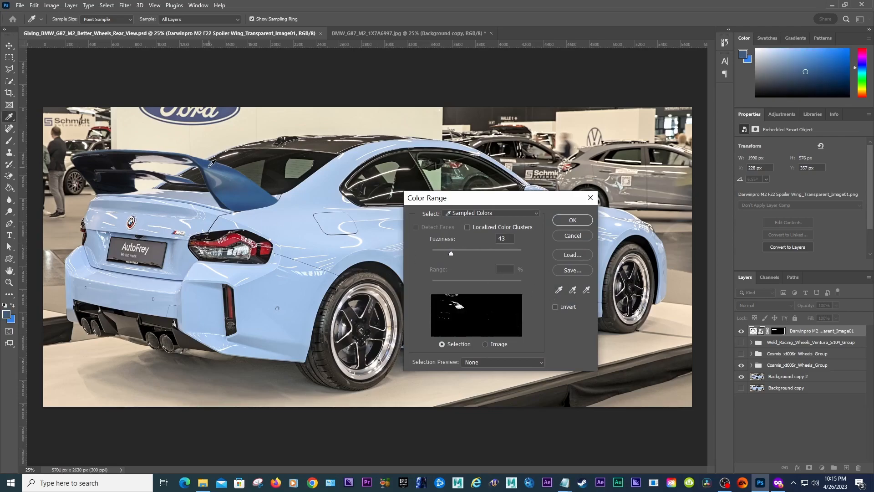
click(573, 290)
click(209, 163)
click(231, 197)
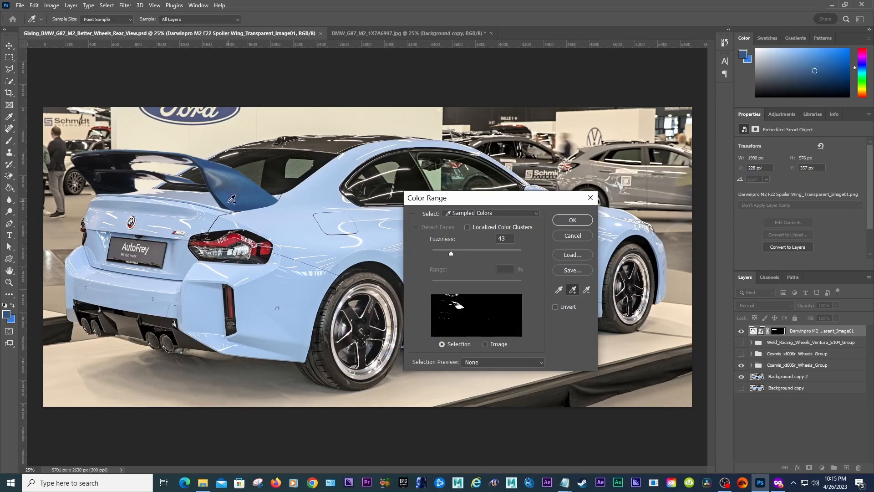
click(183, 177)
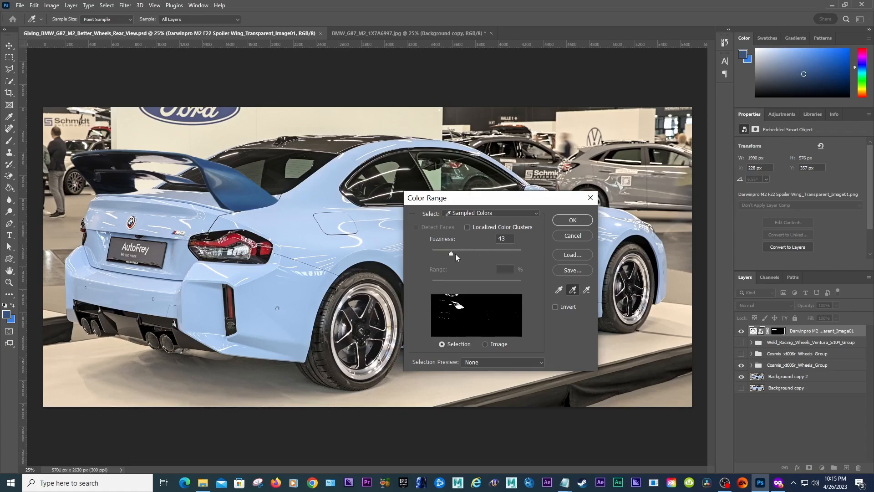
drag(453, 255, 458, 255)
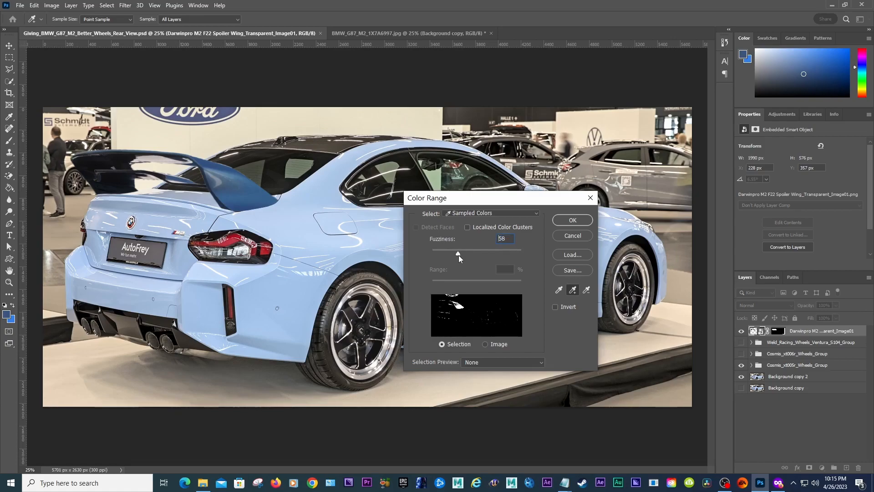
click(587, 222)
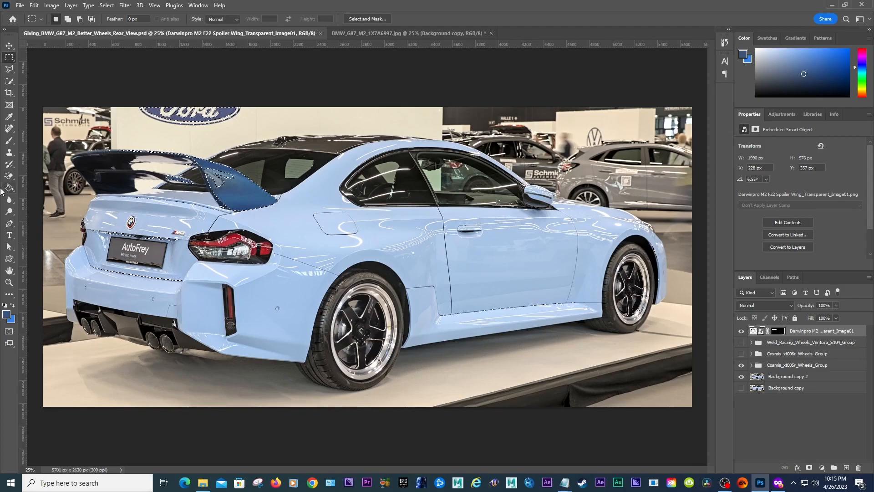
Fill in the spoiler's blue end plate with the Quick Selection tool and remove the stray selected areas on the car body and background
click(9, 282)
click(535, 317)
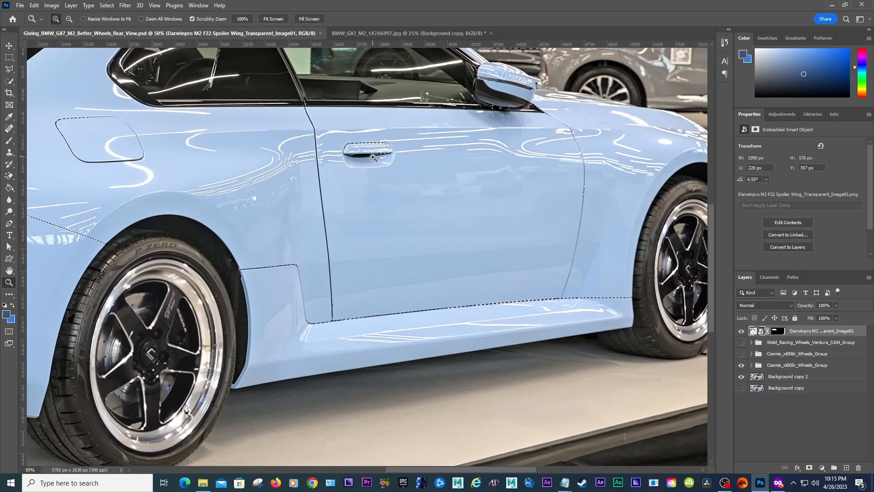
drag(474, 471, 364, 448)
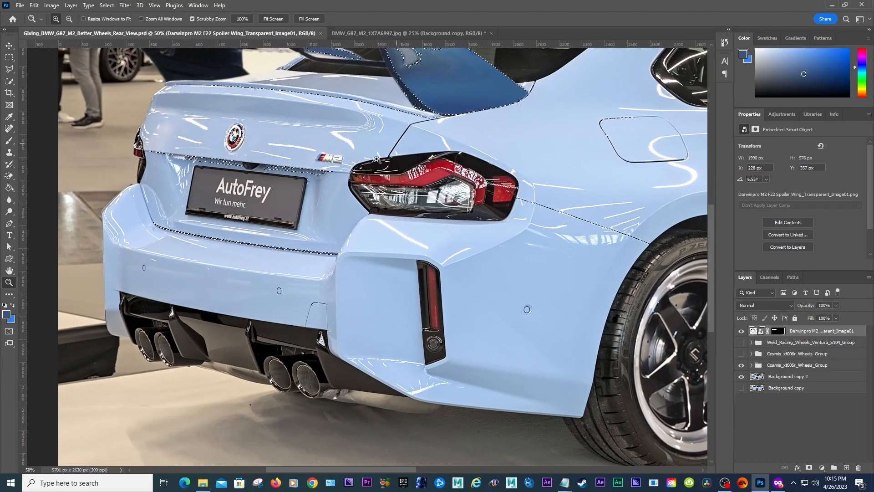
scroll(713, 262, up, 5)
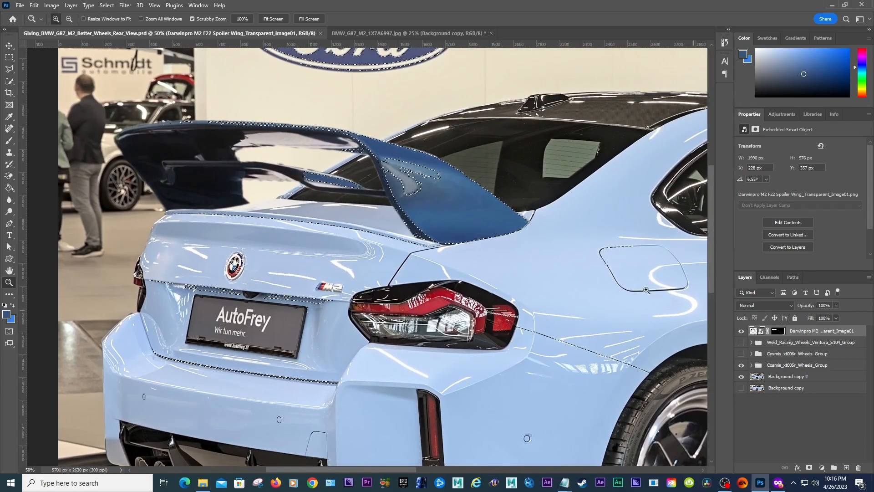
drag(460, 224, 281, 200)
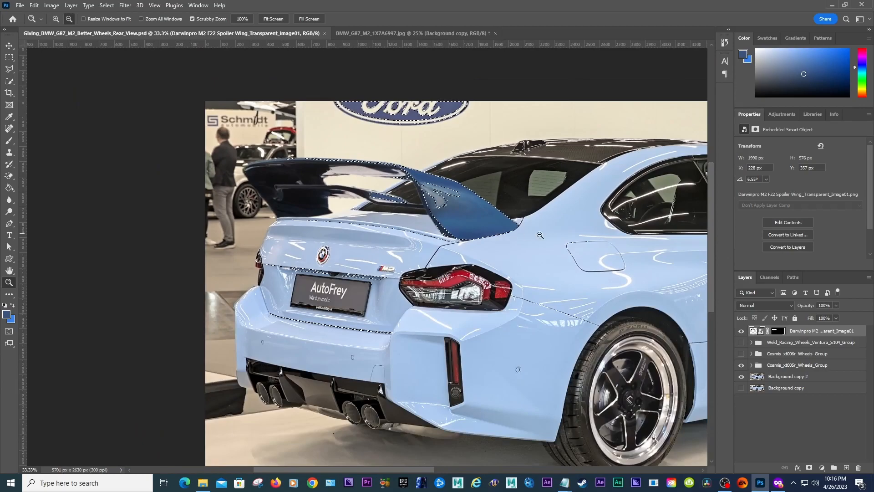
click(8, 83)
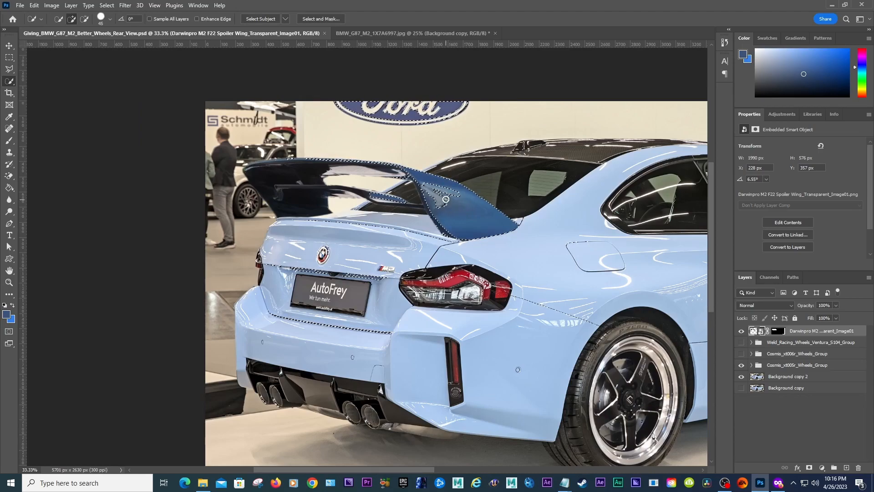
drag(449, 201, 437, 186)
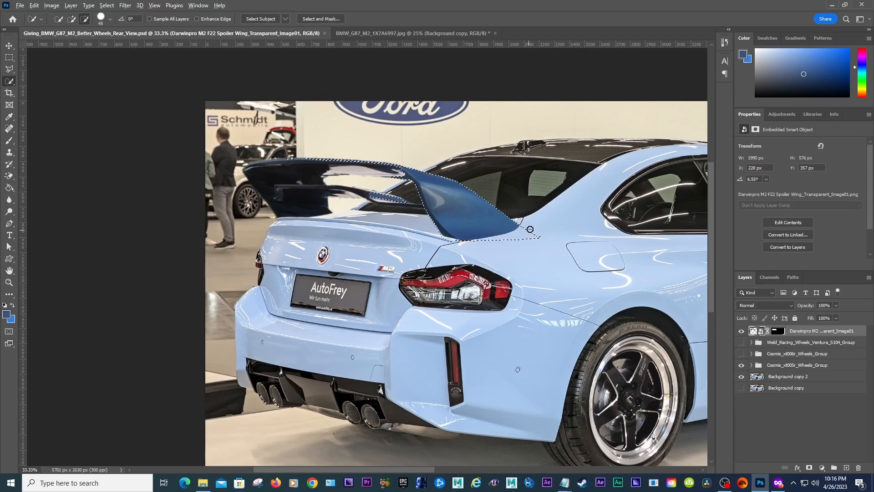
Subtract the spill over the bodywork beneath the end plate and add the wing's dark underside to the selection
drag(529, 229, 519, 237)
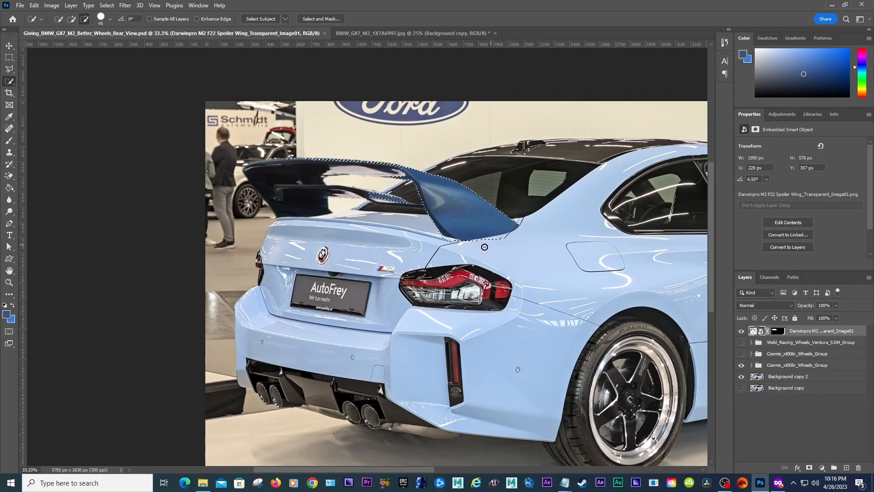
key(alt)
key(alt)
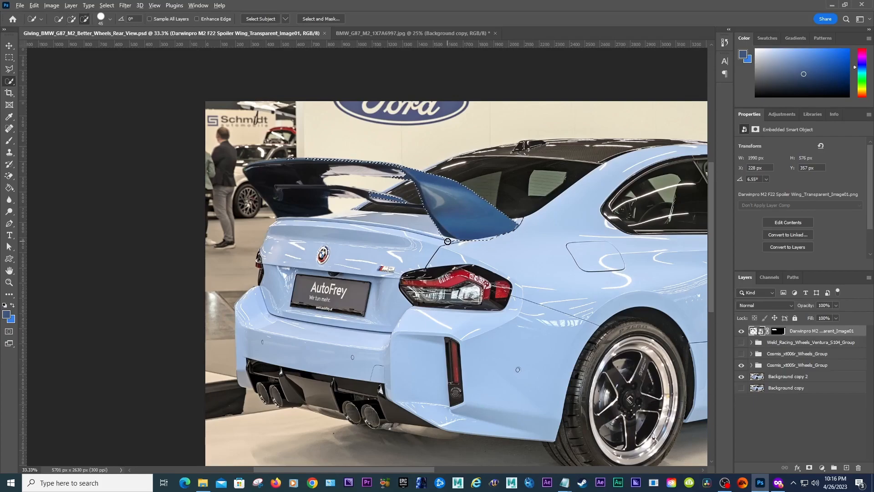
key(alt)
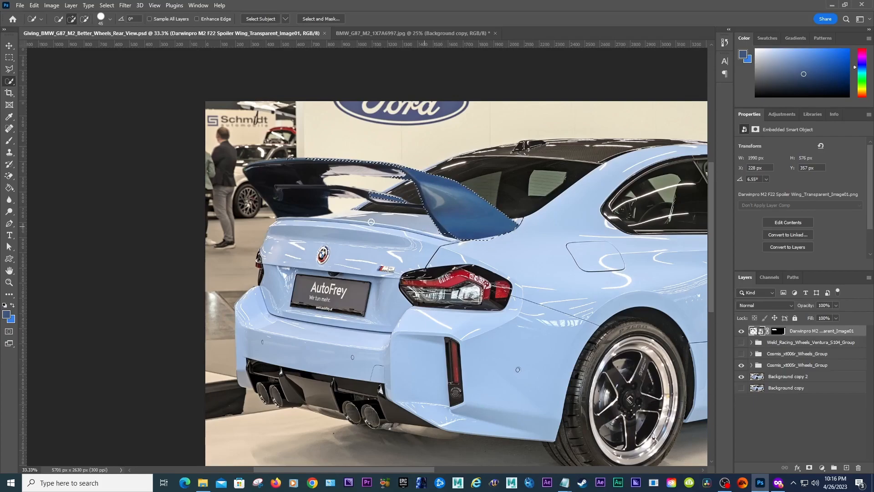
click(312, 183)
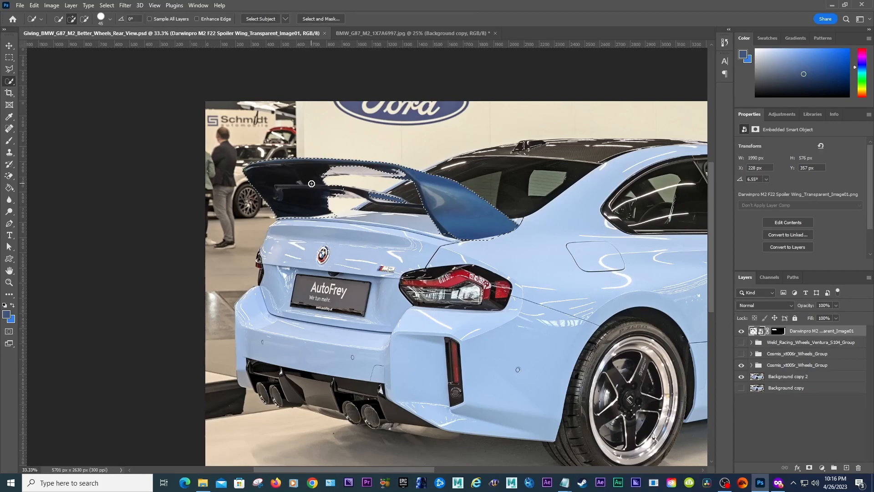
alt+click(364, 192)
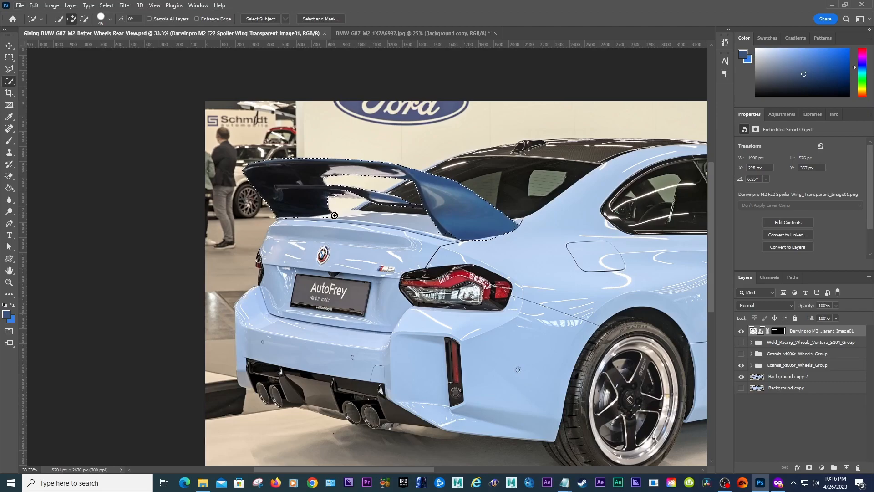
Refine the selection along the wing's lower edge above the trunk lid with a 15 px Quick Selection brush
click(9, 283)
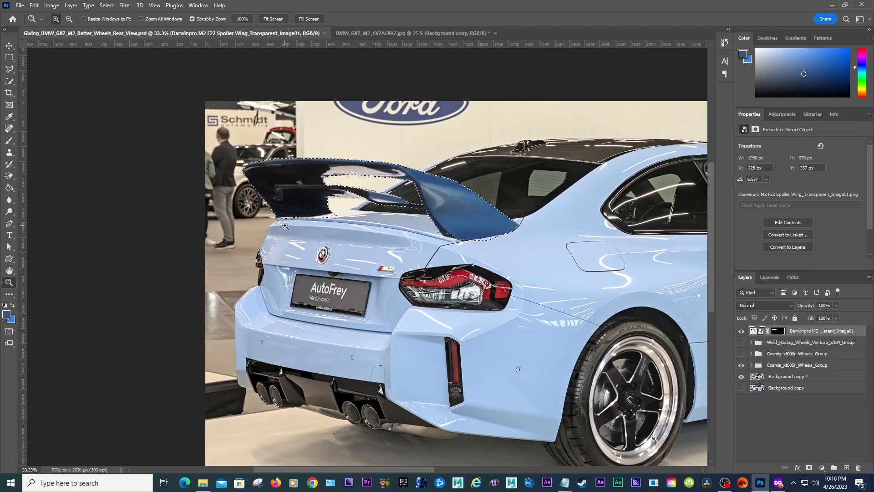
click(285, 225)
click(286, 226)
click(285, 226)
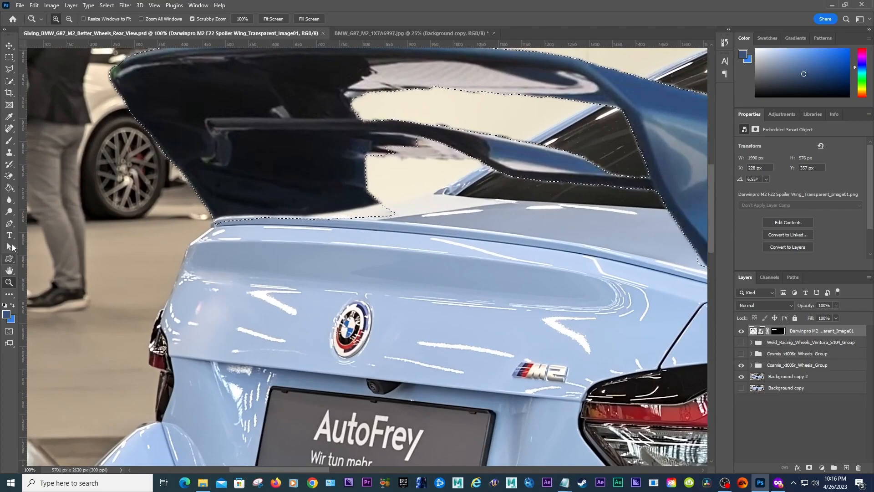
click(10, 81)
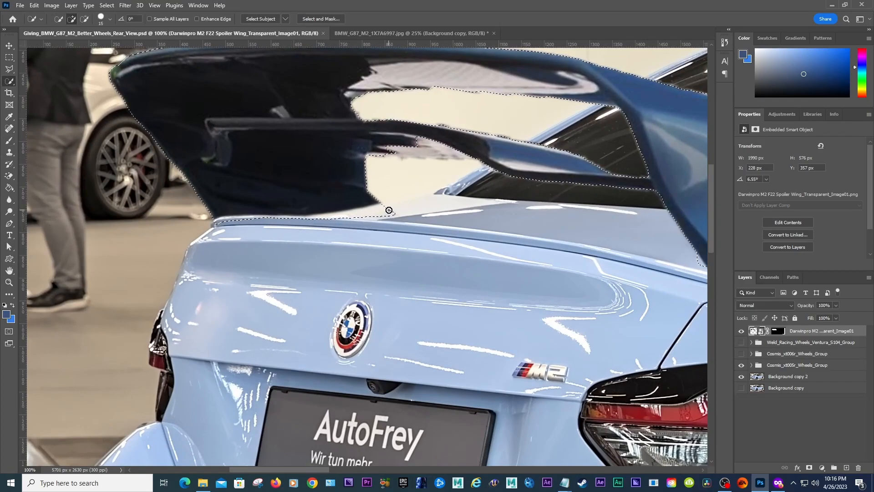
key(alt)
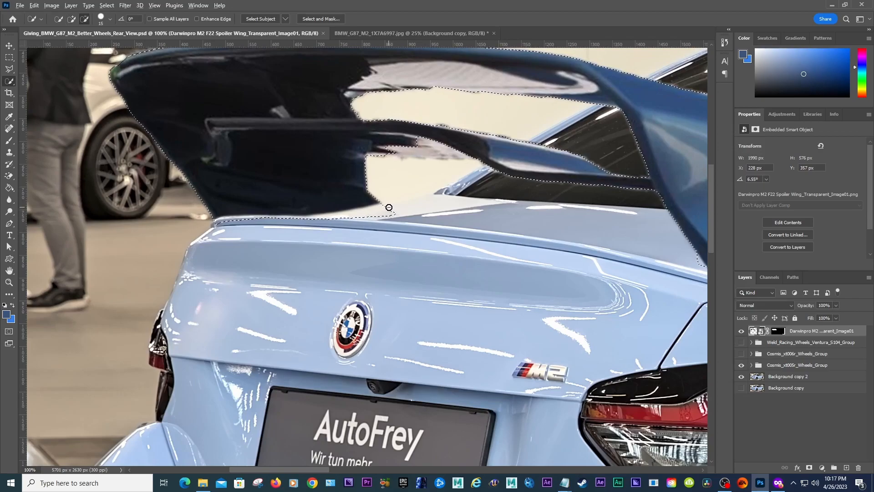
mouse_move(375, 210)
mouse_down()
mouse_move(354, 216)
mouse_move(395, 217)
mouse_up()
mouse_move(340, 208)
mouse_down()
mouse_move(357, 202)
mouse_move(332, 220)
mouse_up()
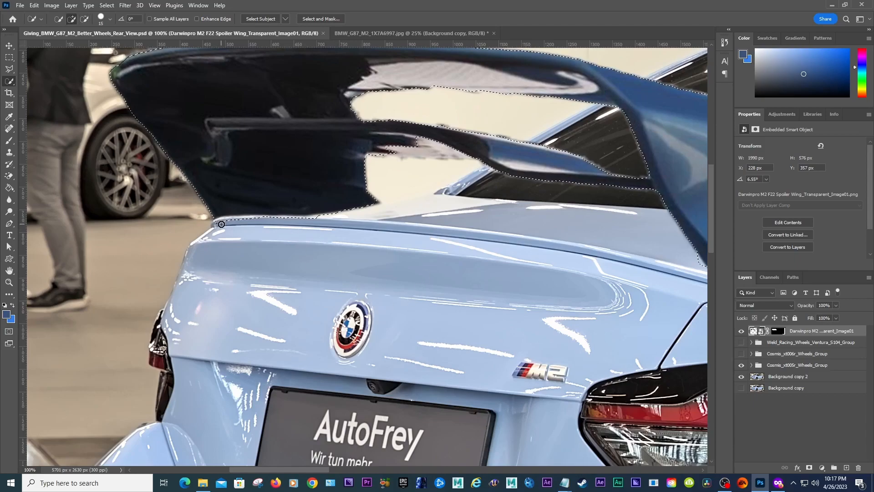
drag(219, 224, 317, 219)
drag(264, 212, 250, 213)
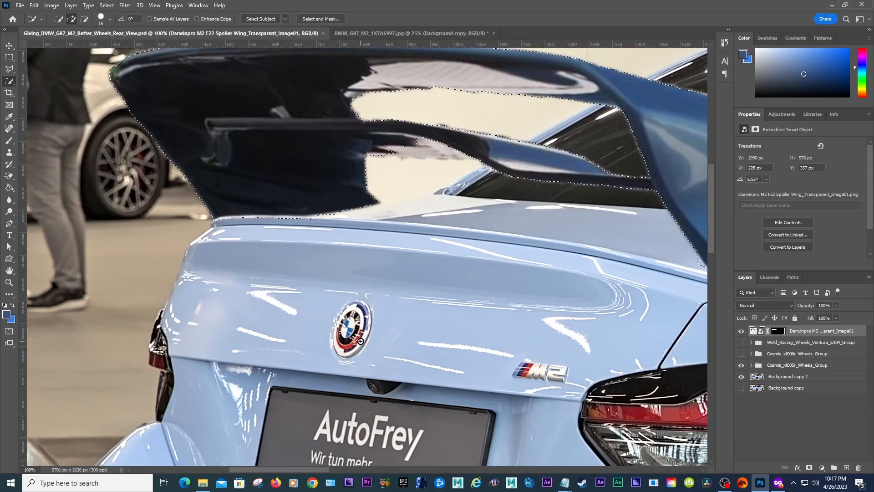
Tidy the selection along the end plate's lower edge, subtracting the spill onto the body with a progressively smaller brush
drag(312, 469, 355, 469)
drag(439, 268, 457, 275)
drag(404, 259, 440, 283)
click(478, 284)
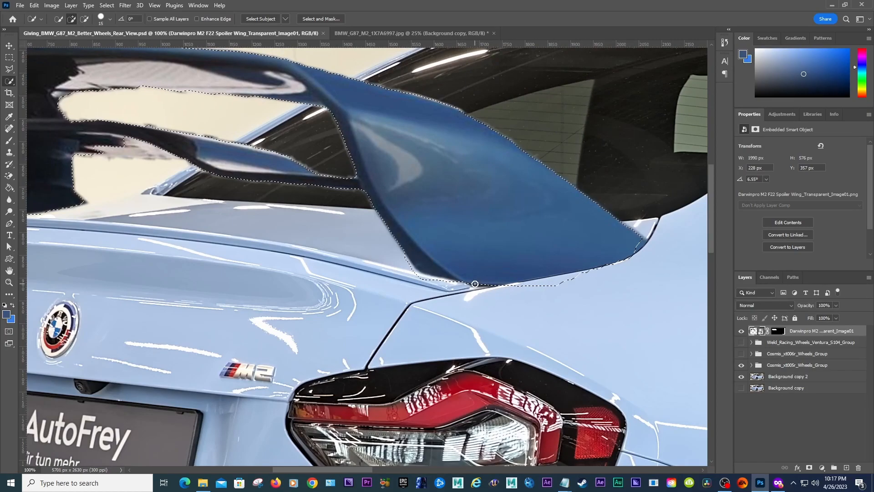
mouse_move(571, 282)
mouse_down()
mouse_move(540, 289)
mouse_move(565, 281)
mouse_up()
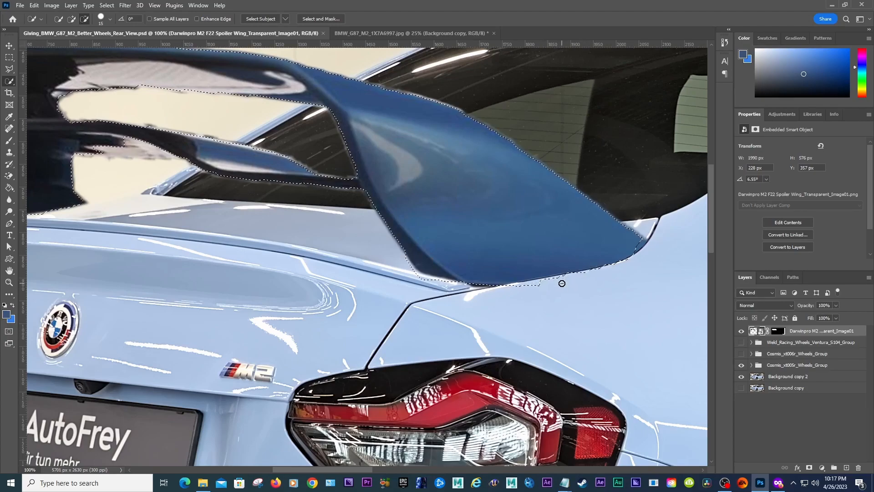
key(bracketleft)
key(bracketleft)
alt+click(531, 287)
key(bracketleft)
drag(631, 241, 639, 242)
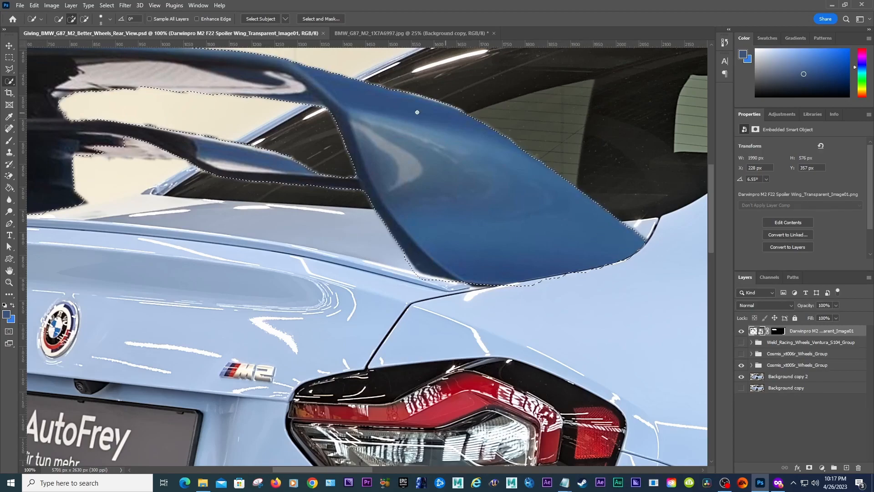
Examine the complete spoiler selection and compare it with the car body in the original BMW photo
click(9, 283)
click(387, 253)
click(387, 254)
click(388, 255)
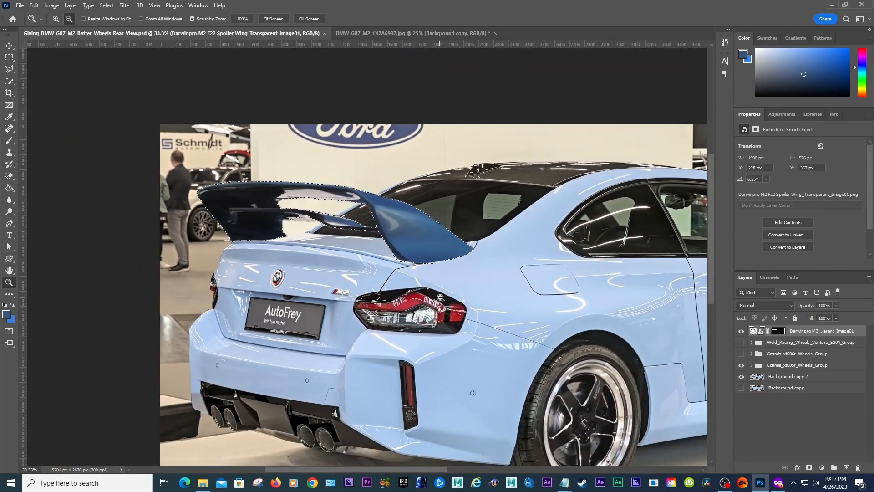
alt+click(440, 303)
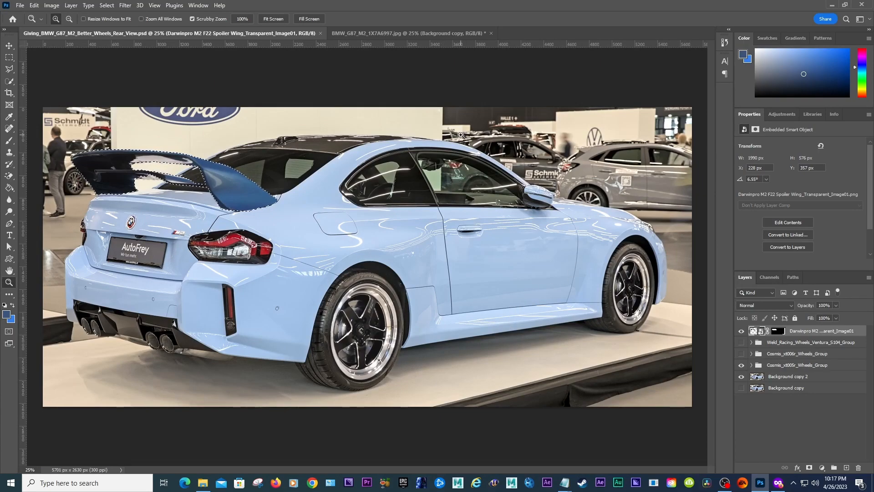
click(403, 33)
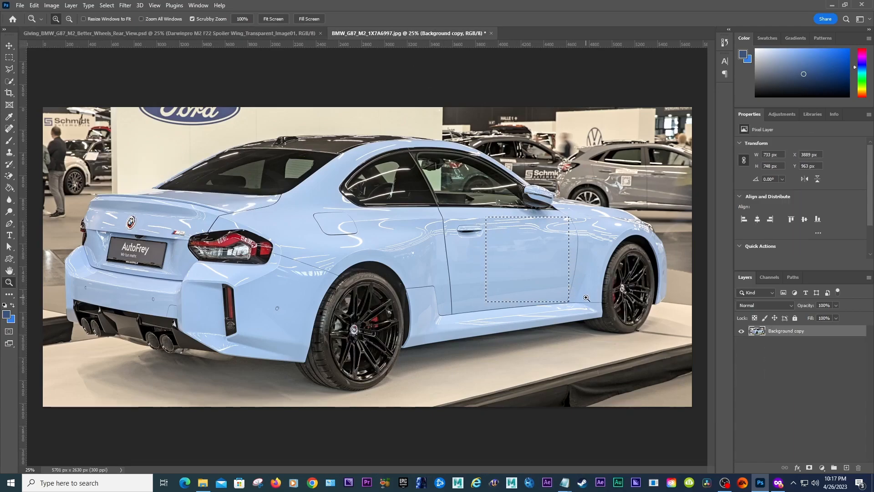
click(252, 33)
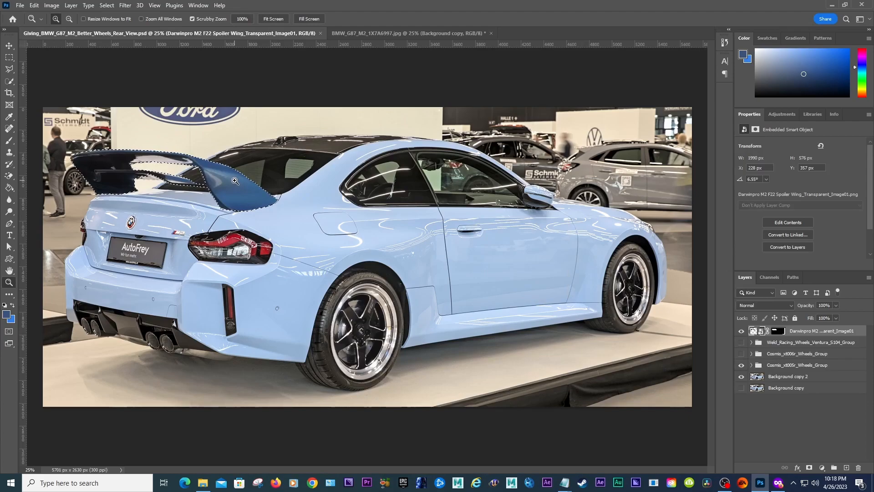
Check which image adjustments are available for the spoiler's smart object layer
click(55, 5)
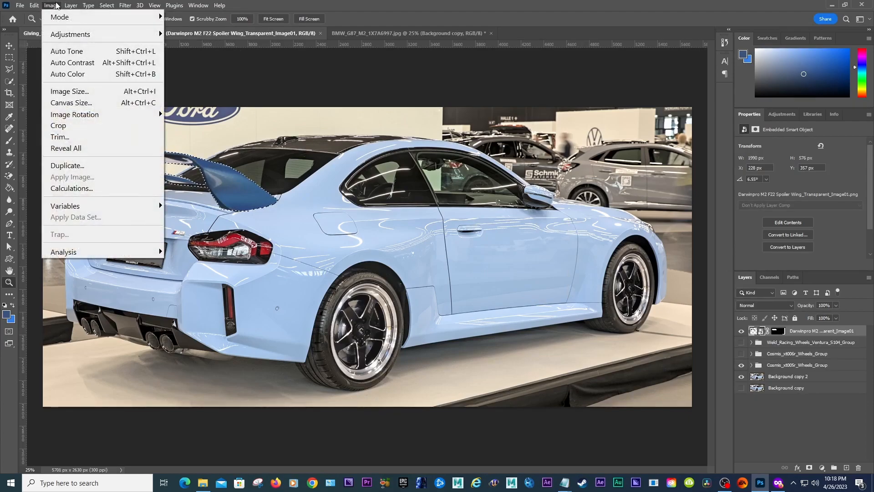
mouse_move(105, 36)
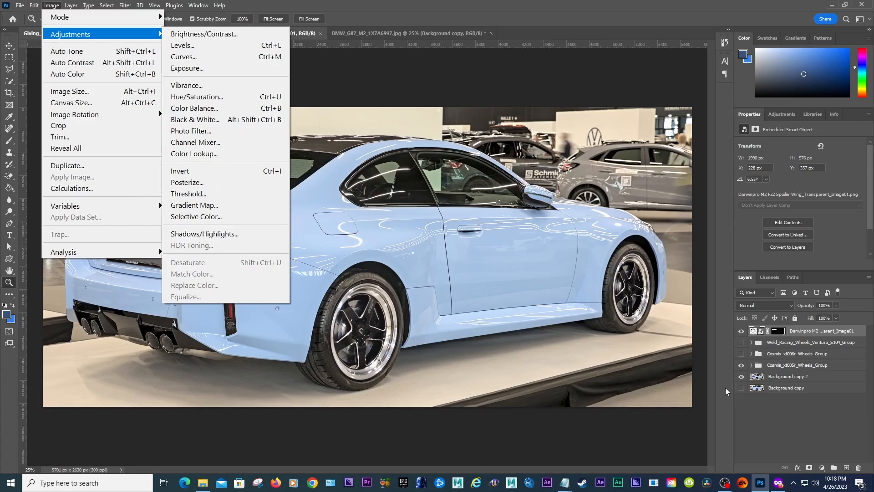
click(829, 413)
click(759, 336)
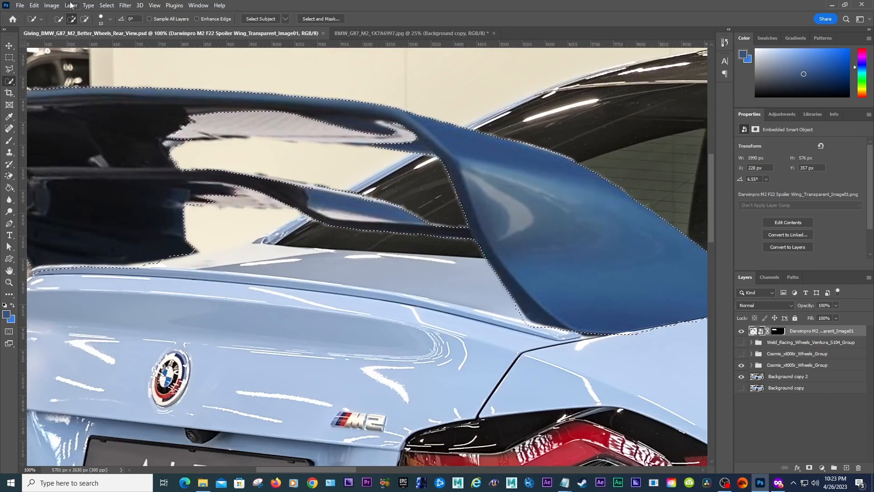
click(51, 5)
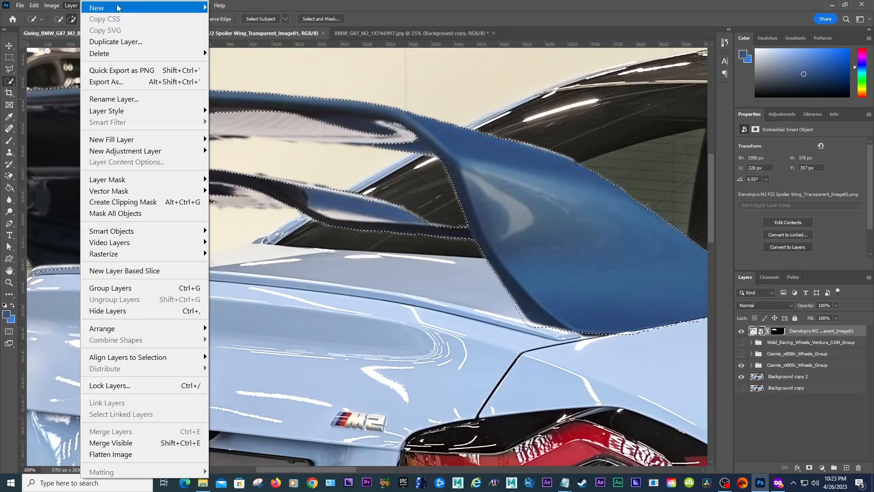
click(76, 4)
click(107, 5)
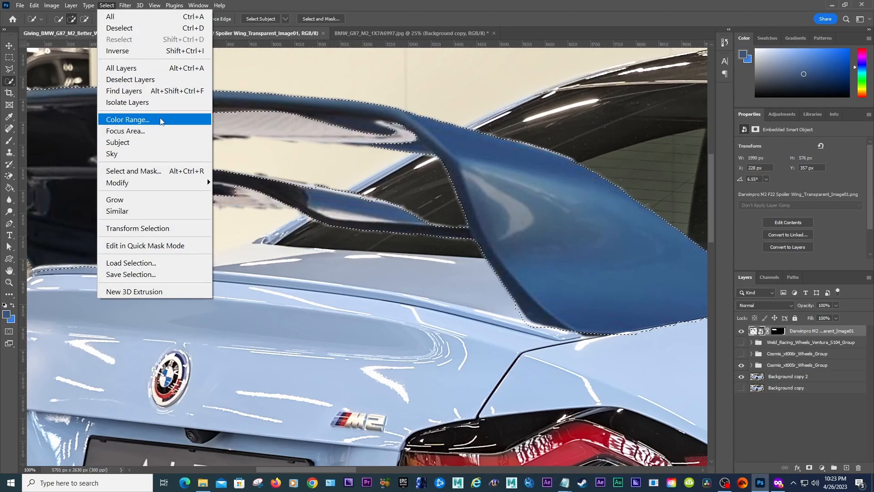
mouse_move(52, 5)
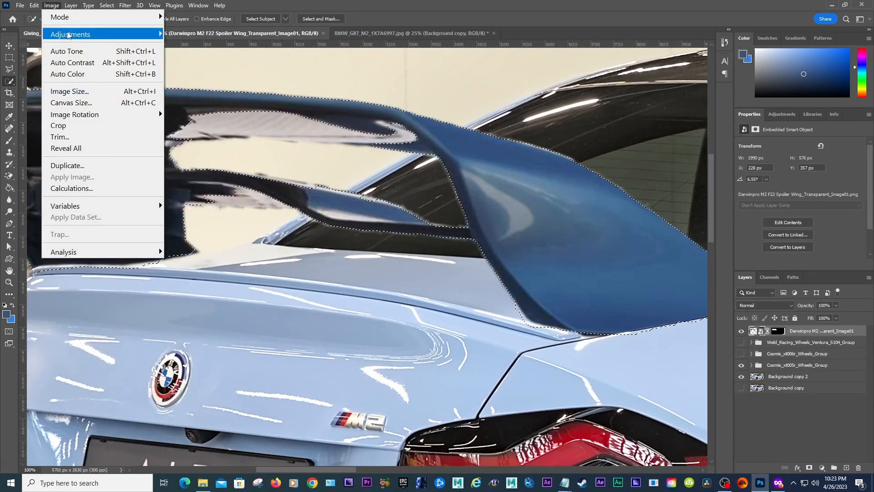
mouse_move(71, 35)
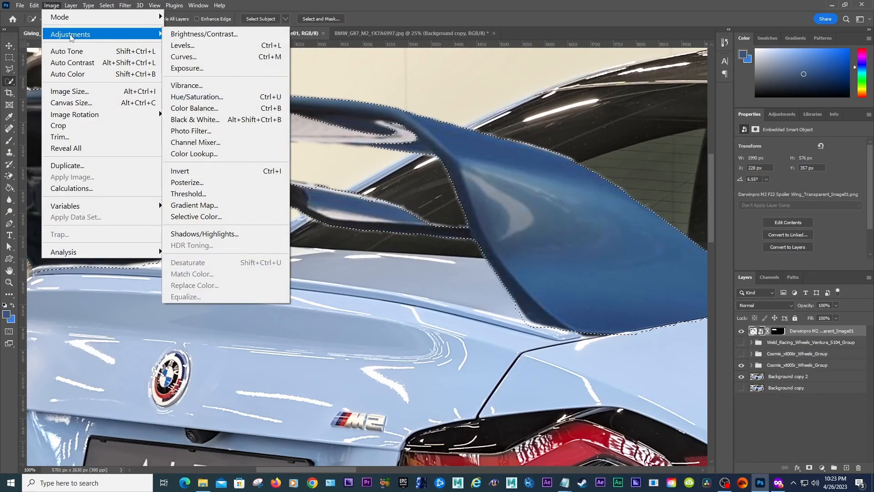
Copy the selected spoiler area from the smart object onto a new layer and hide the original spoiler layer
click(759, 334)
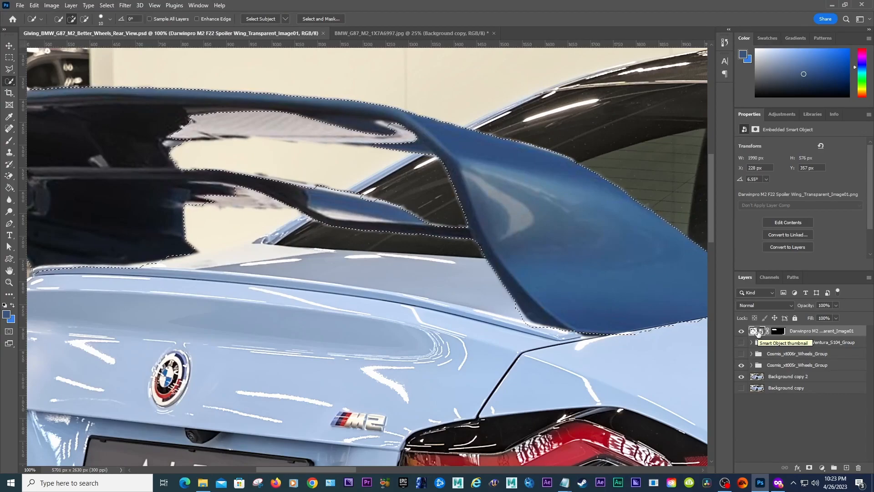
key(ctrl+j)
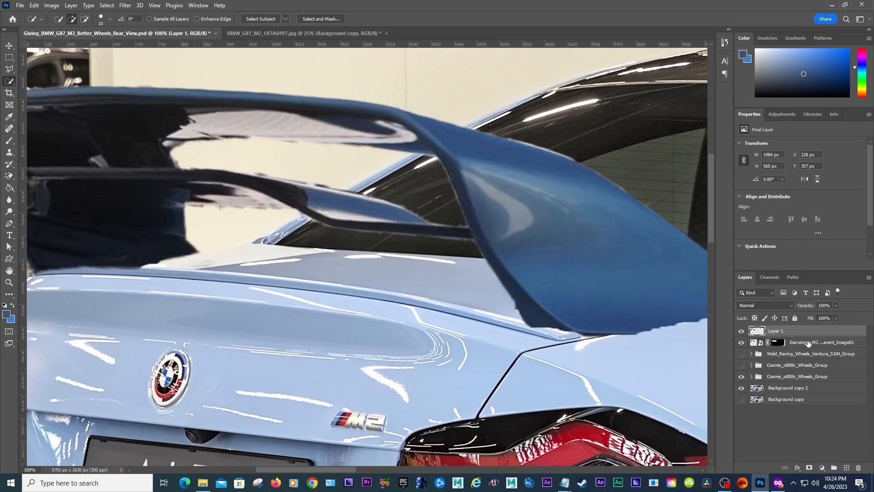
double_click(808, 342)
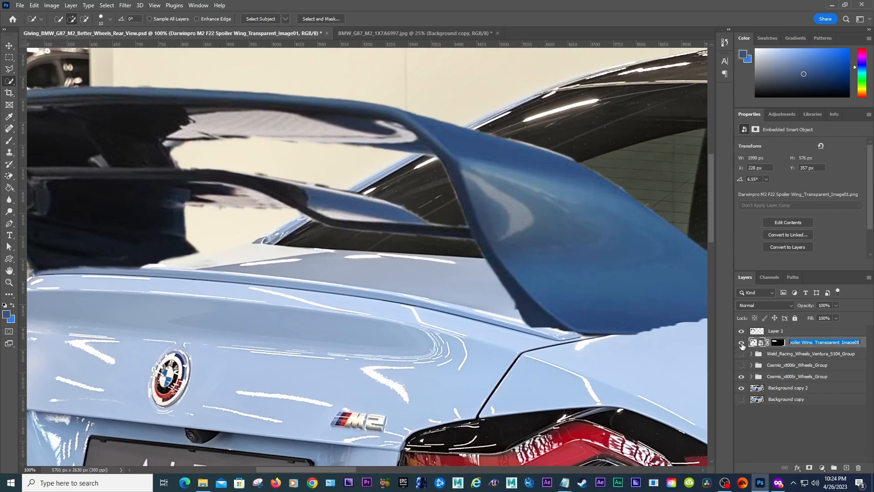
click(742, 343)
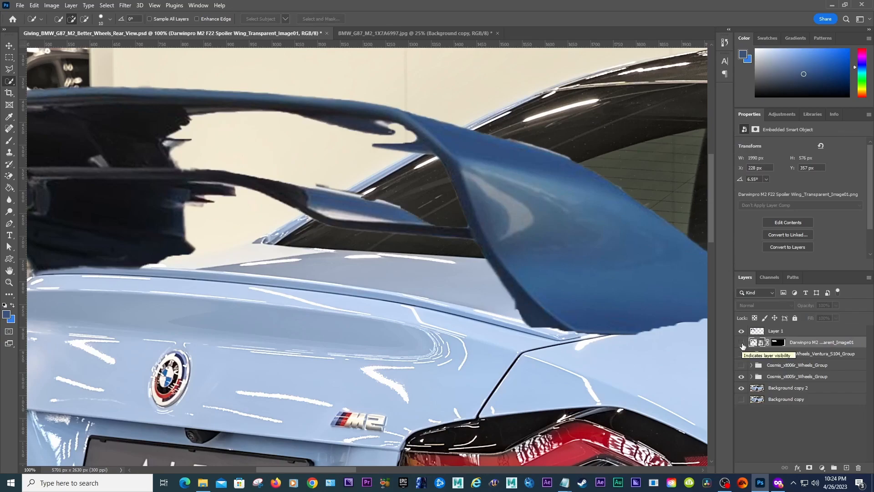
Rename the new spoiler layer as Darwinpro M2 F22 Spoiler Wing_Transparent_Image01_Copy
double_click(774, 331)
text(M2 F22 Spoiler Wing_Transparent_Image01)
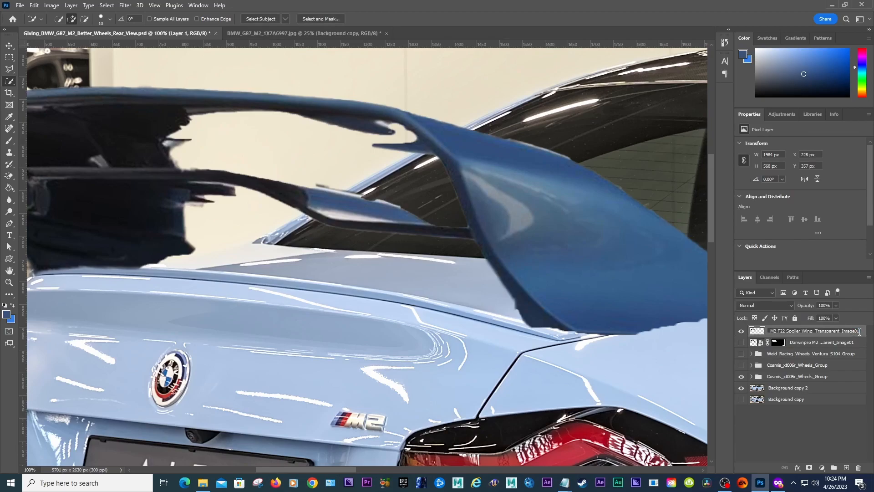
text(Copy)
key(Return)
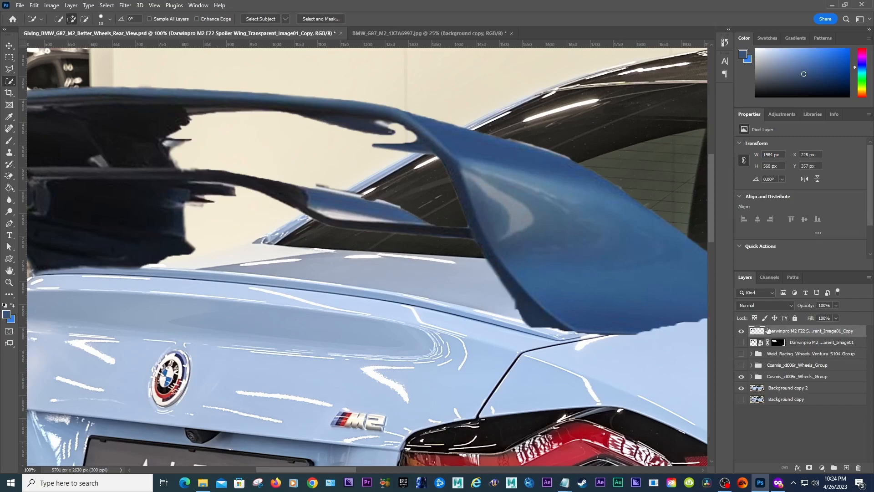
Start a Match Color adjustment on the spoiler copy with BMW_G87_M2_1X7A6997.jpg as the source
click(8, 282)
alt+click(423, 277)
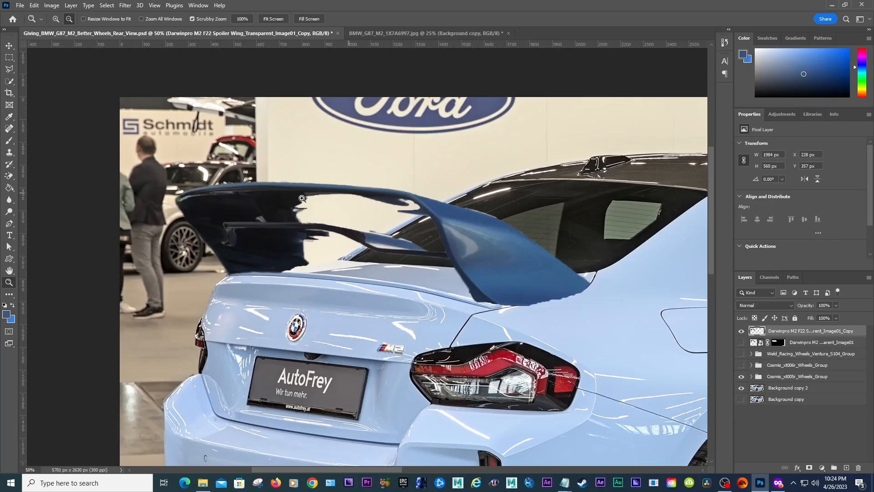
click(8, 45)
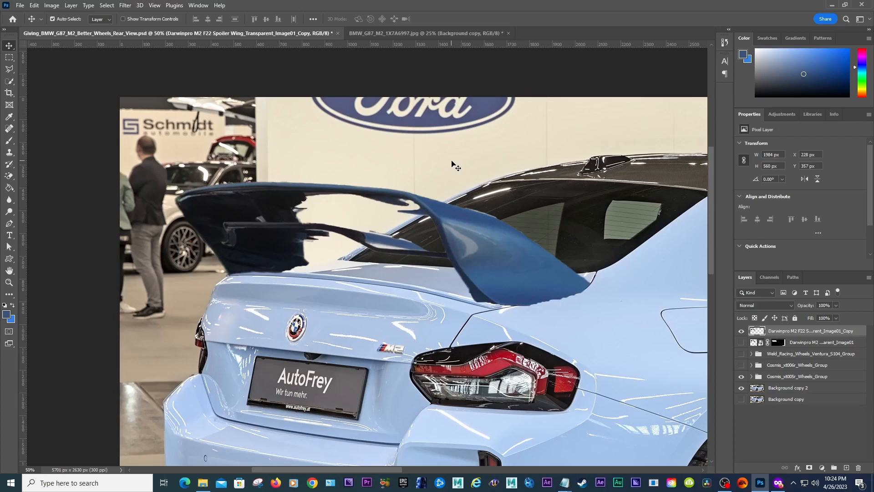
click(53, 6)
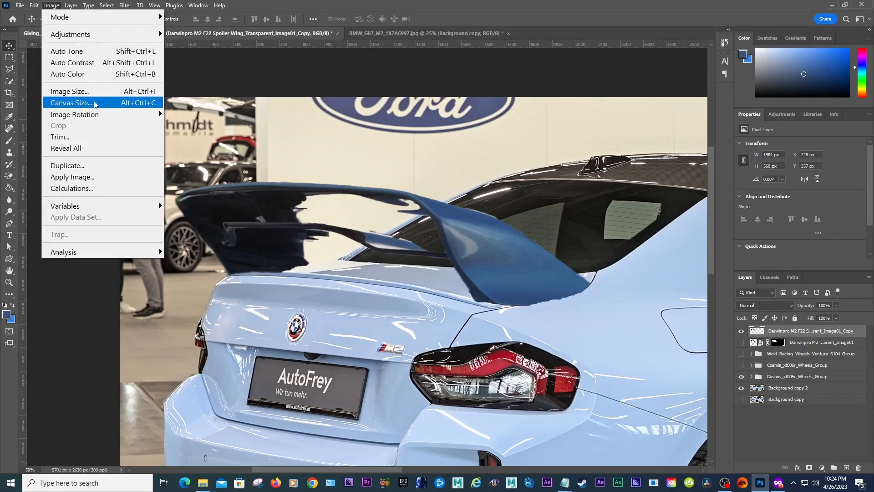
mouse_move(116, 39)
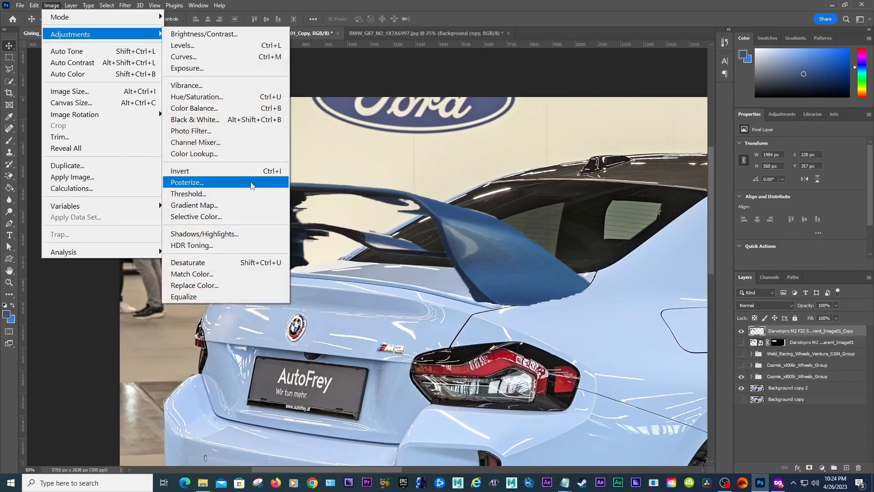
click(229, 274)
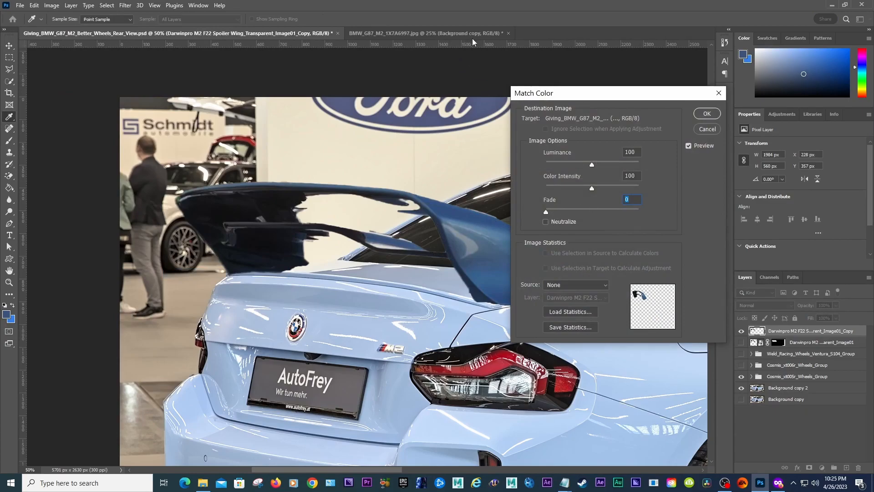
click(599, 288)
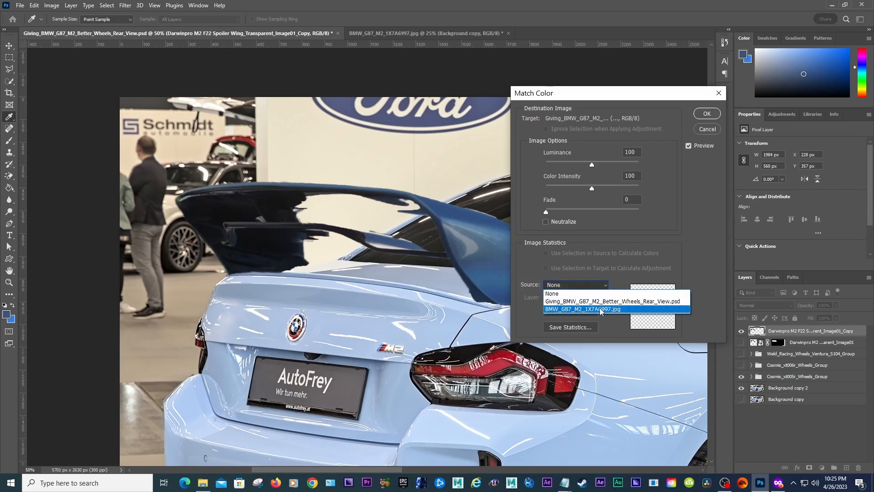
click(600, 308)
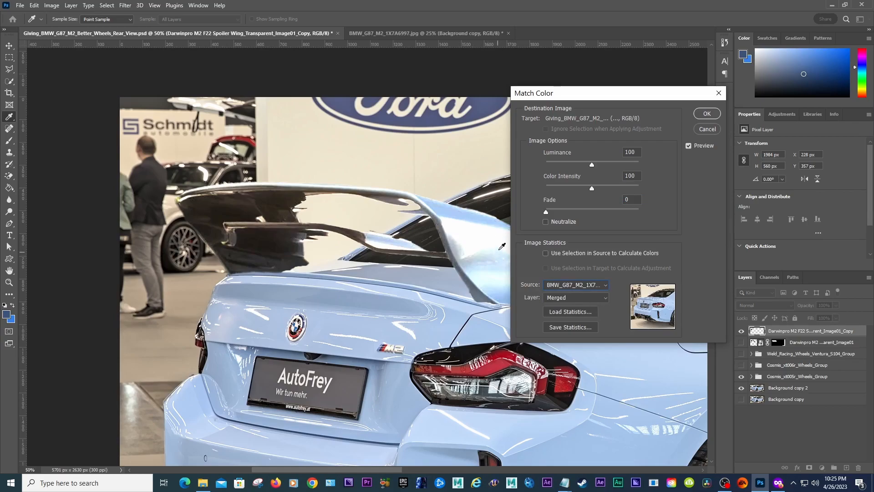
drag(619, 97, 645, 131)
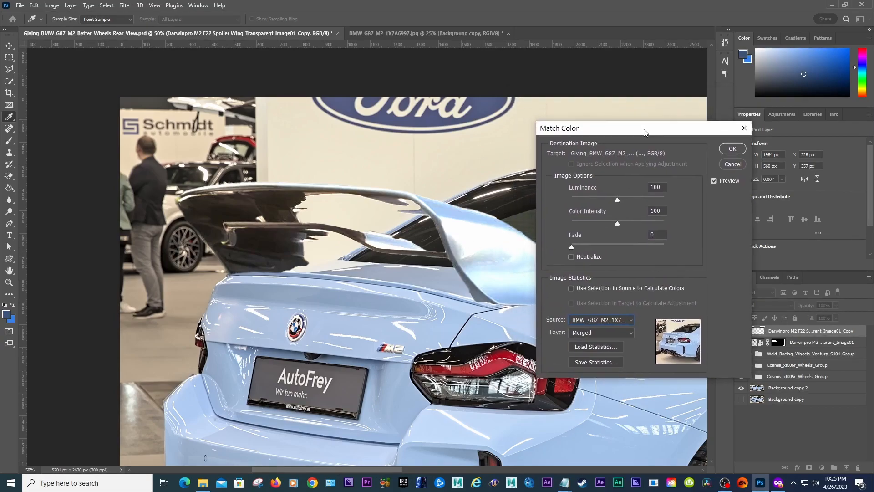
Compare the spoiler's color match with and without using the source selection to calculate colors, leaving that option off
click(579, 288)
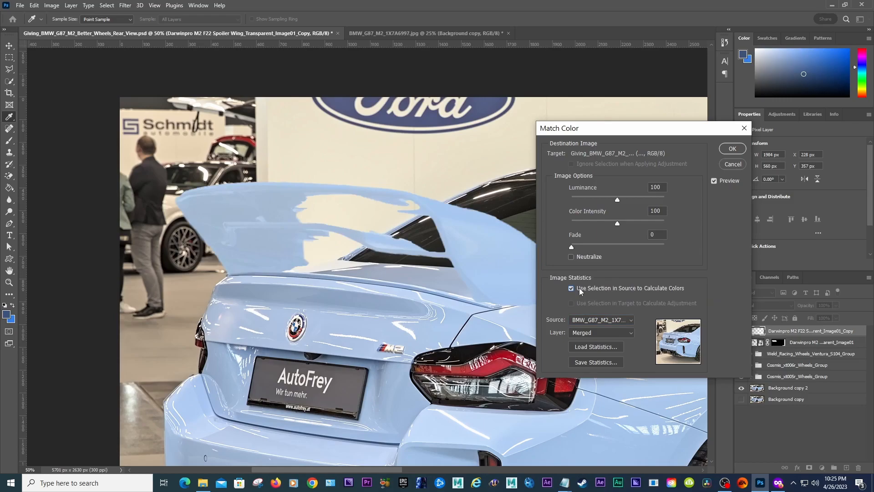
click(580, 288)
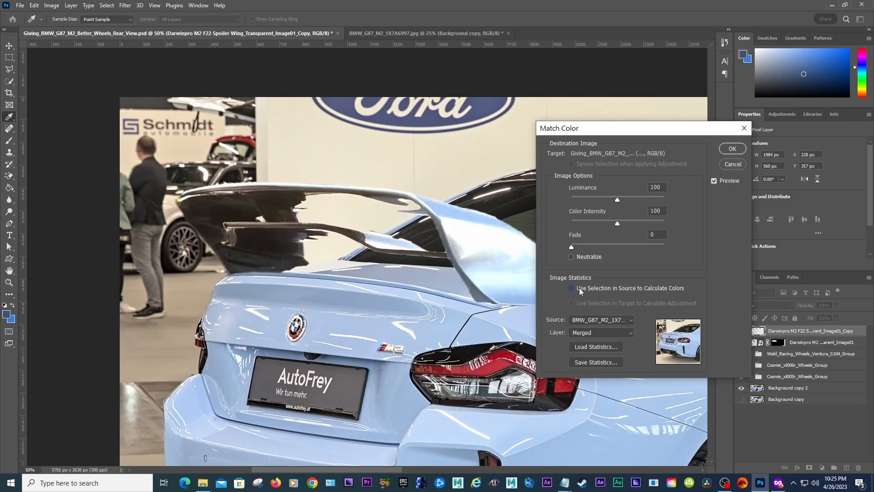
click(579, 288)
click(579, 288)
click(579, 287)
click(580, 288)
click(580, 288)
click(579, 288)
Try several fade amounts for the spoiler's color match and apply it with a Fade of 5
drag(586, 244, 607, 244)
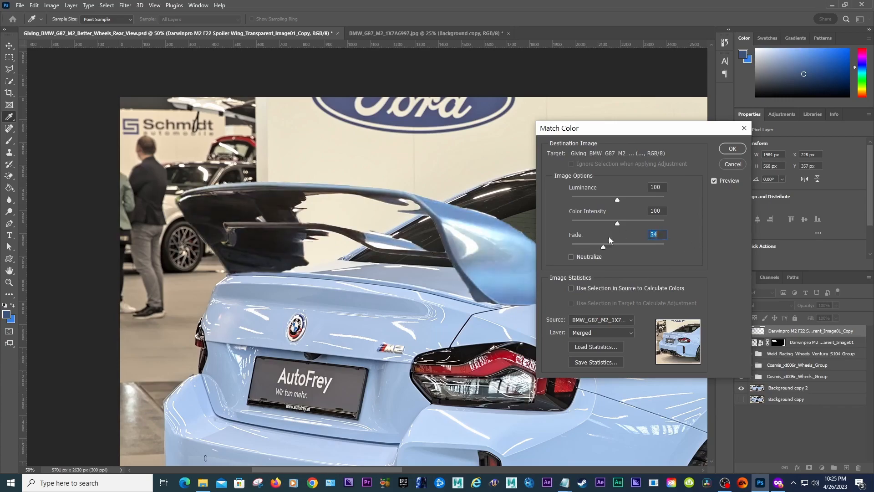
drag(621, 129, 139, 70)
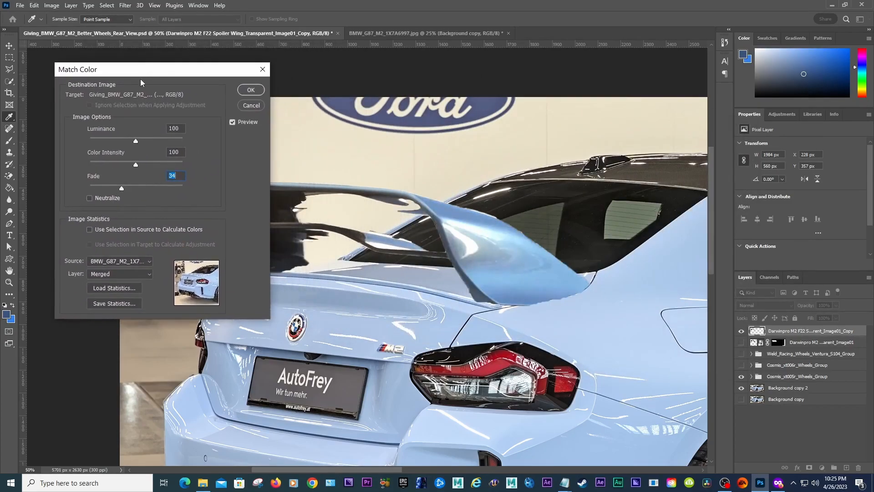
text(0)
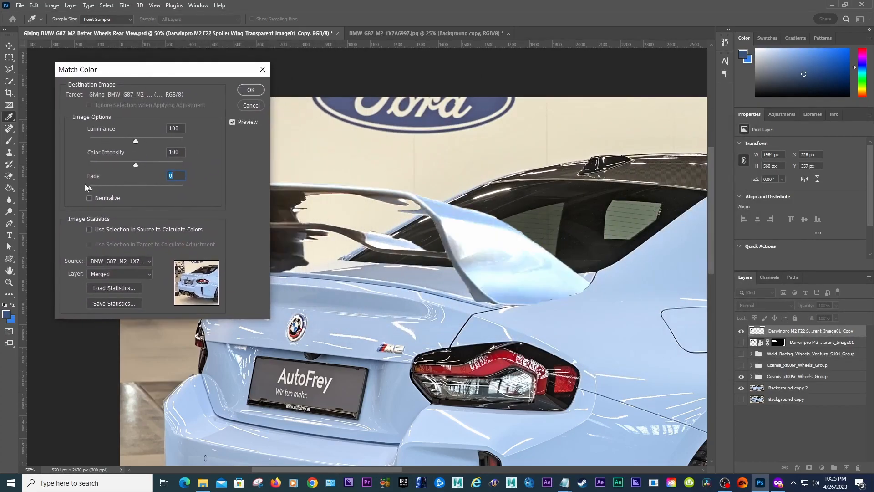
drag(94, 185, 96, 187)
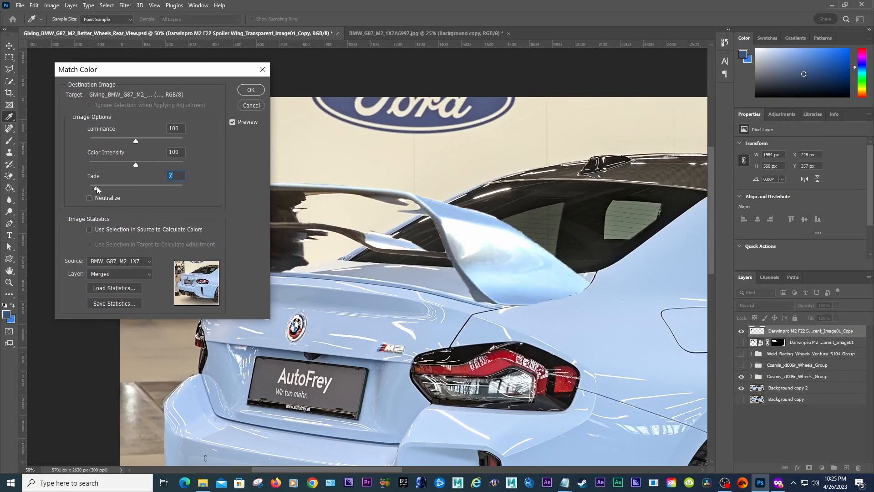
text(5)
click(251, 90)
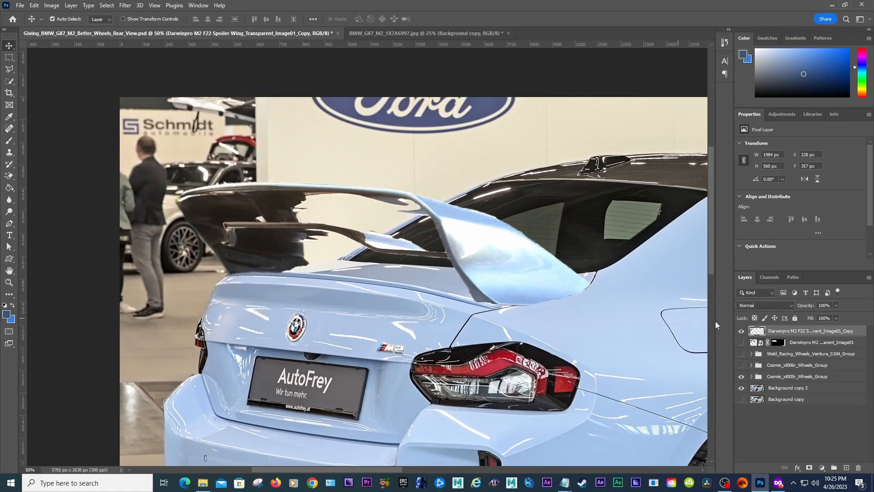
Compare the recolored spoiler with the original spoiler layer and the whole car, and undo the color match
click(741, 342)
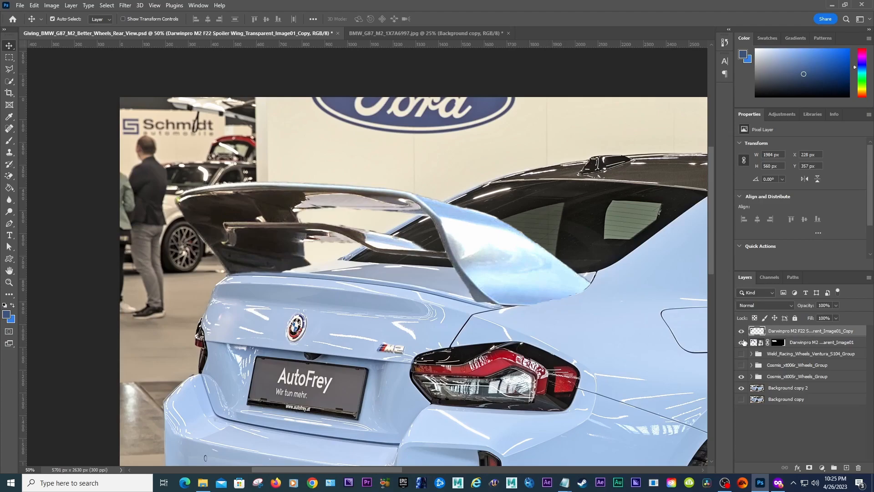
click(743, 342)
click(742, 342)
click(742, 342)
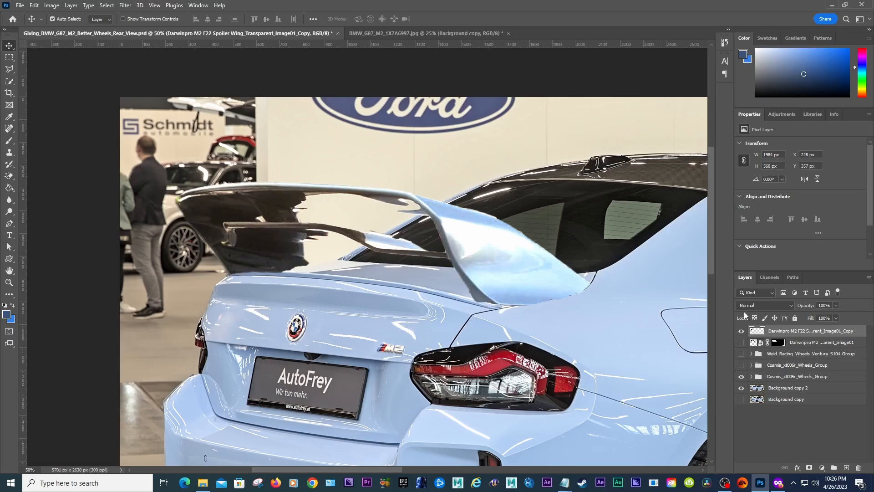
click(9, 282)
alt+click(507, 259)
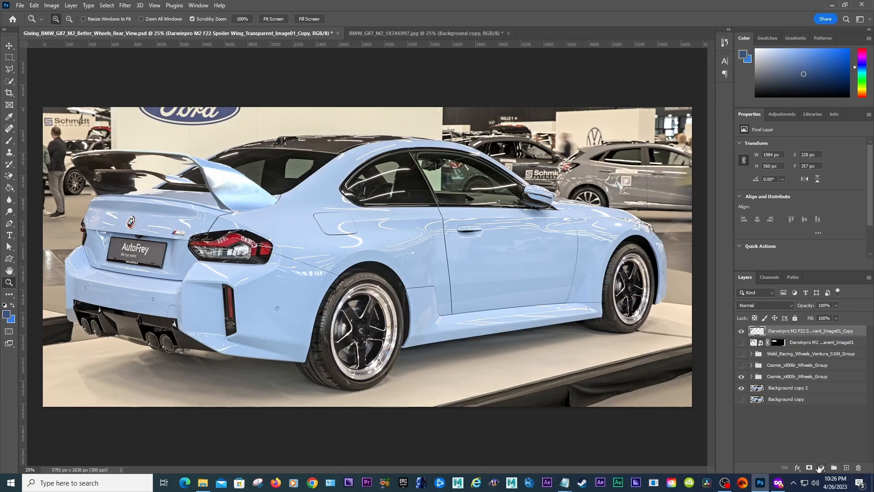
key(ctrl+z)
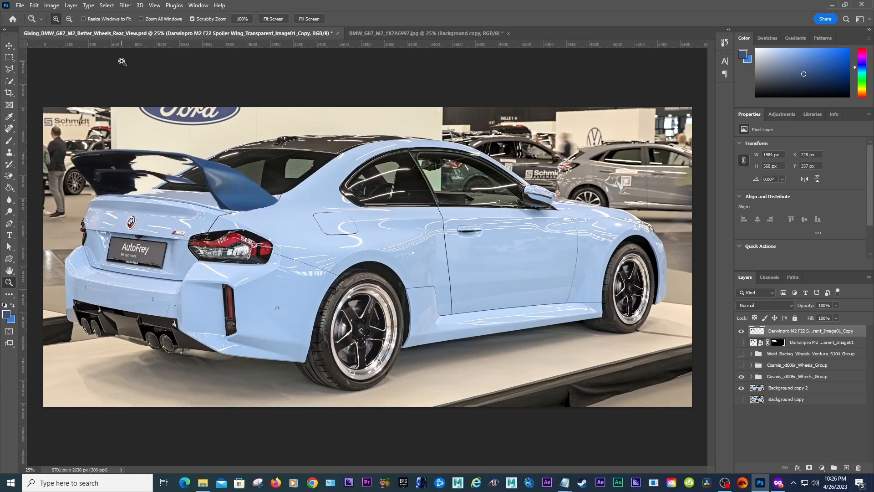
Set up Match Color on the spoiler copy from BMW_G87_M2_1X7A6997.jpg, using the source selection to calculate colors
click(53, 5)
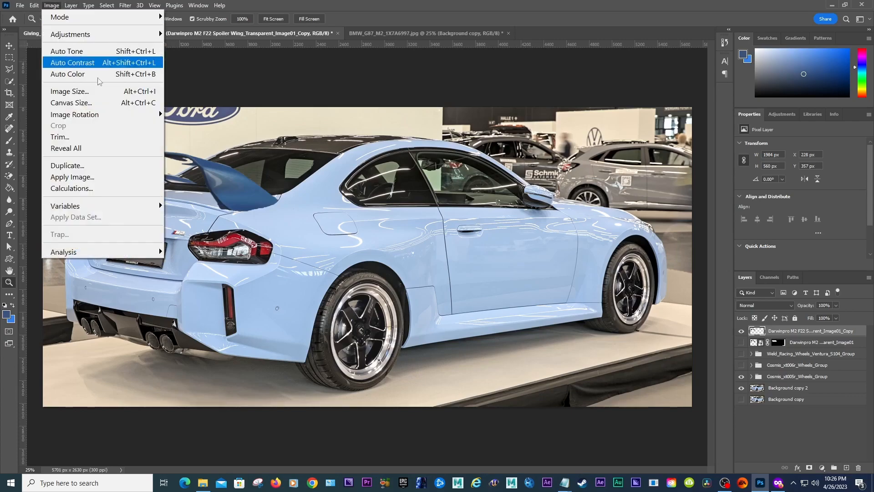
mouse_move(155, 34)
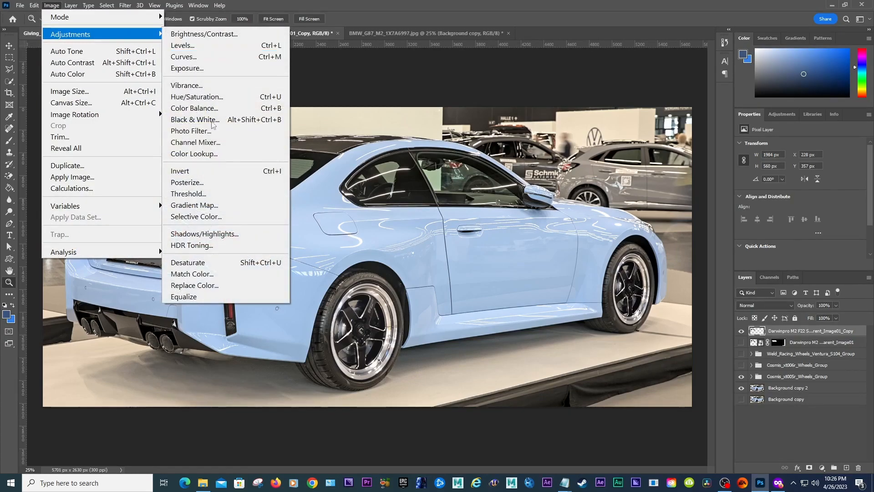
click(196, 273)
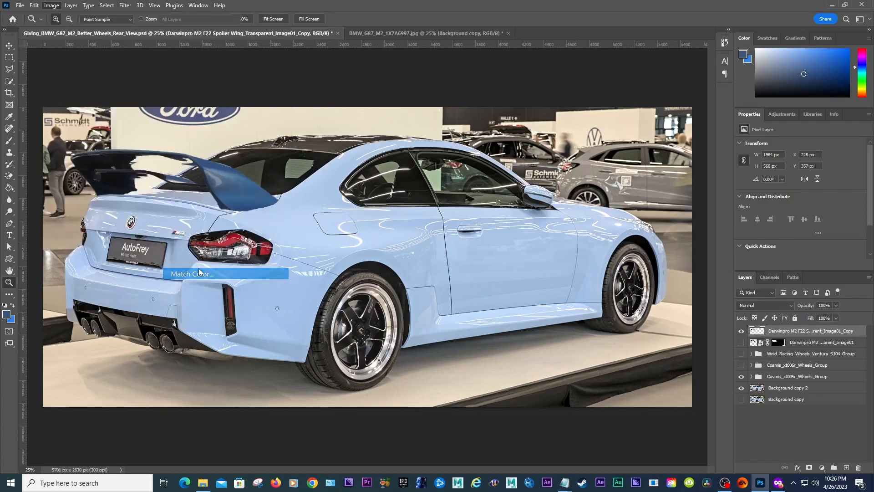
drag(171, 70, 459, 117)
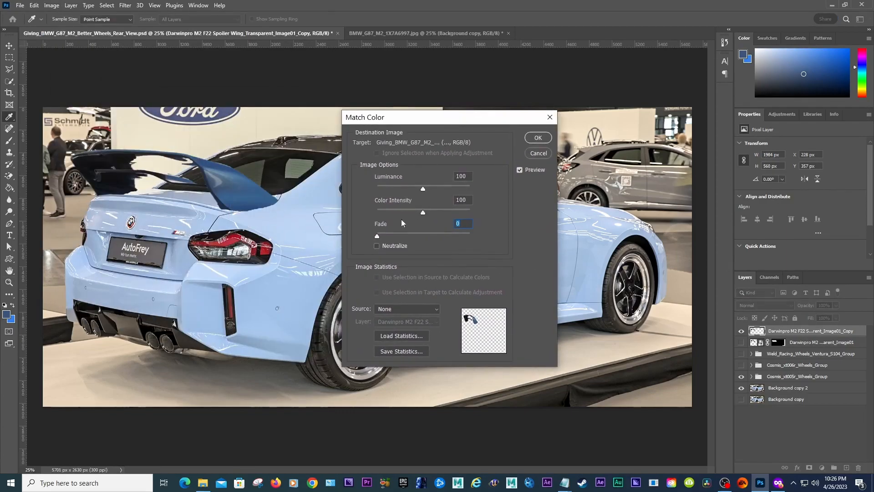
click(388, 309)
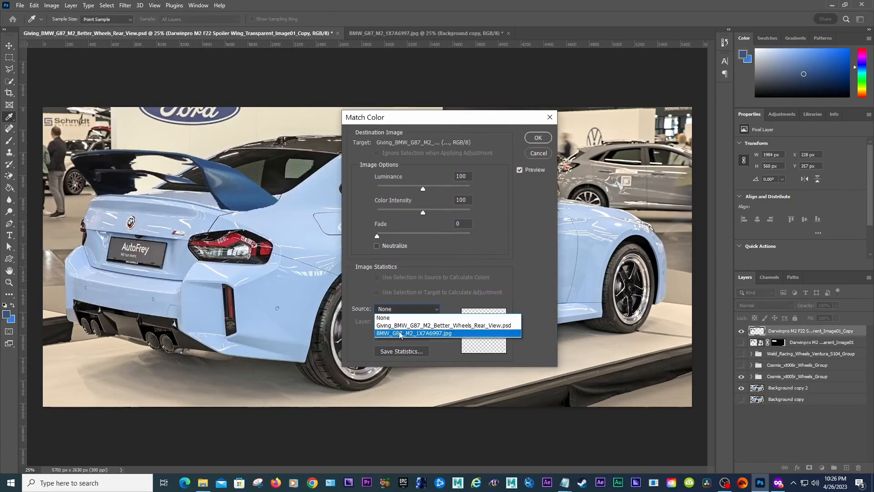
click(393, 331)
click(391, 277)
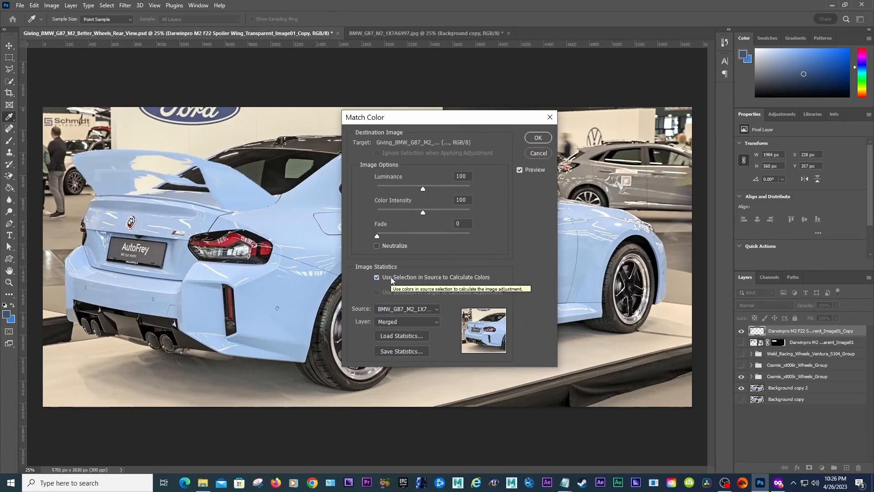
Try the color match sliders and apply the match with Luminance 100, Color Intensity 100 and Fade 0
mouse_move(377, 236)
mouse_down()
mouse_move(455, 238)
mouse_move(373, 234)
mouse_up()
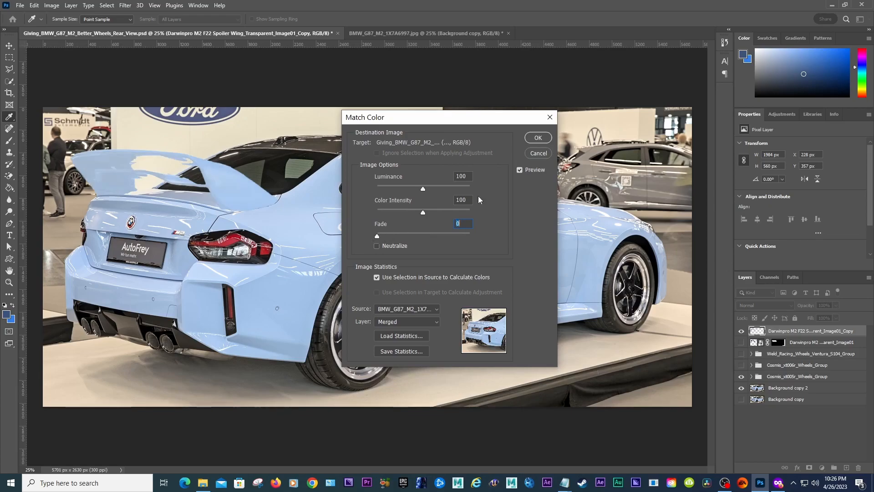
drag(423, 190, 462, 191)
text(100)
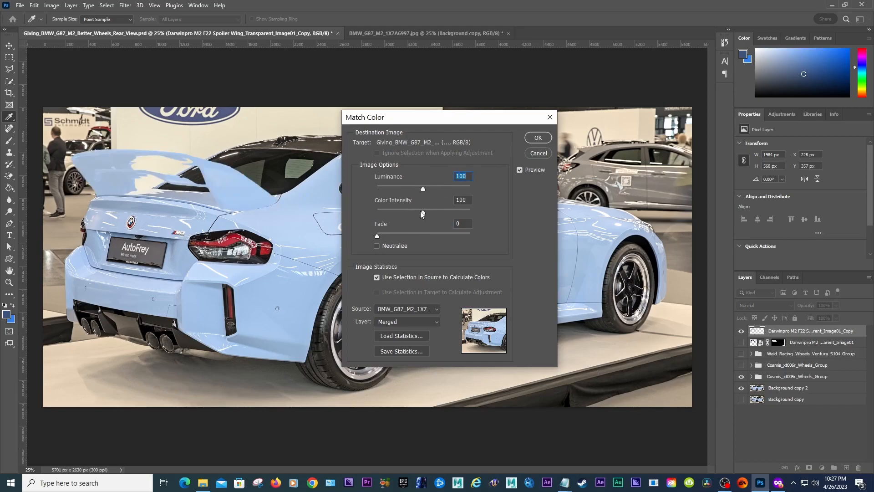
key(Tab)
text(100)
click(538, 138)
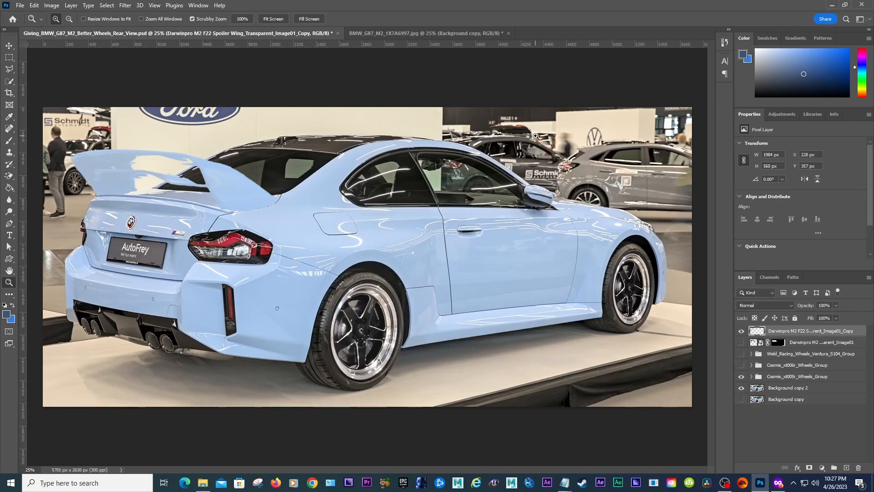
Preview blend modes such as Linear Light on the spoiler copy, keep Normal, and undo the color match
click(780, 310)
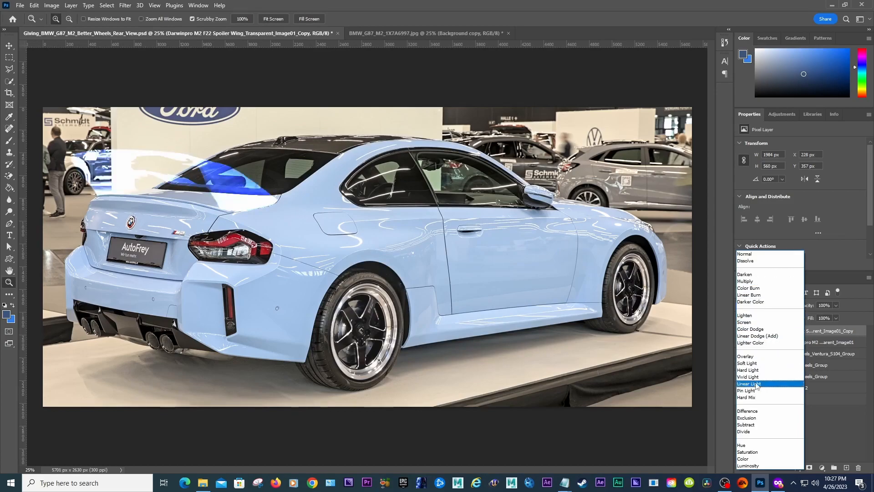
click(827, 273)
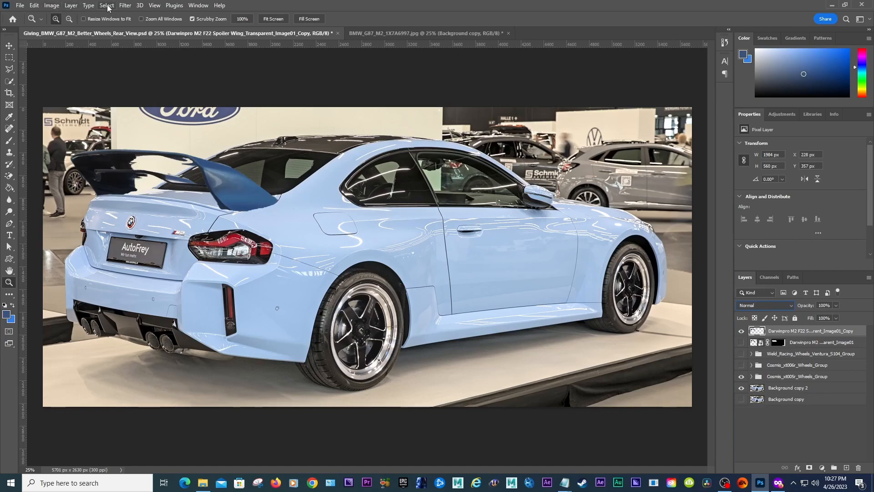
Apply Match Color to the spoiler copy, using the merged BMW_G87_M2_1X7A6997.jpg as source and a slight fade
click(52, 6)
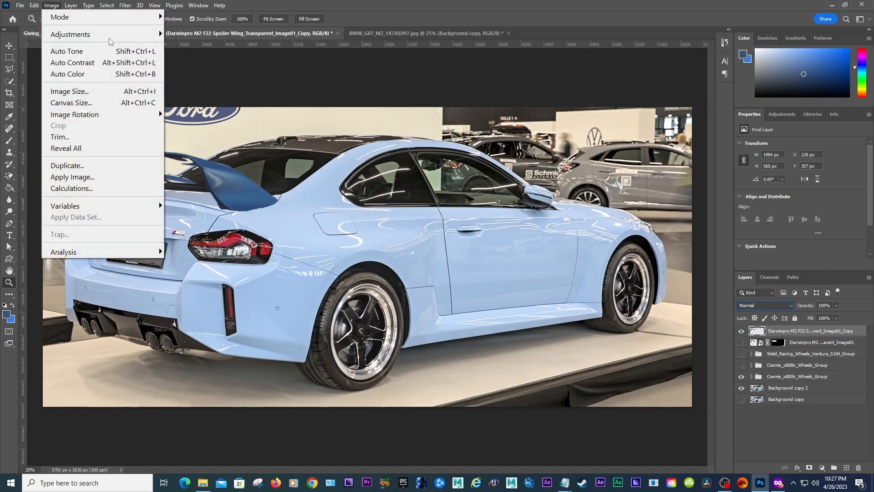
mouse_move(73, 35)
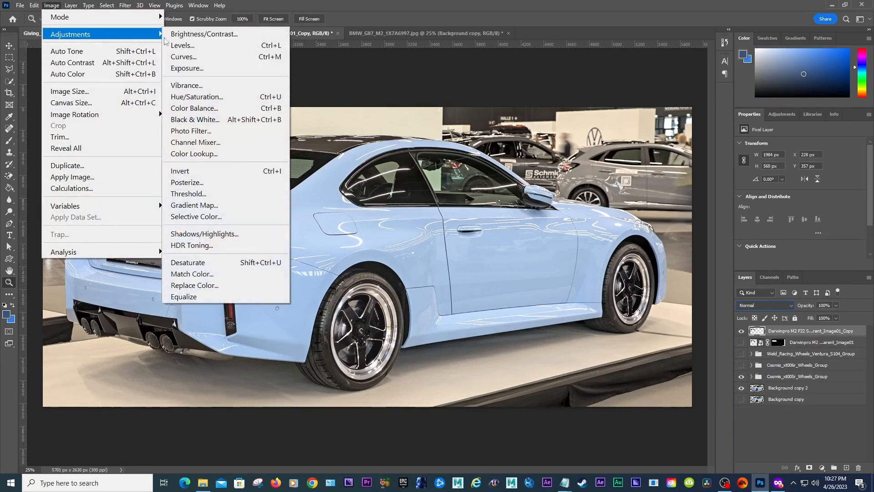
click(196, 274)
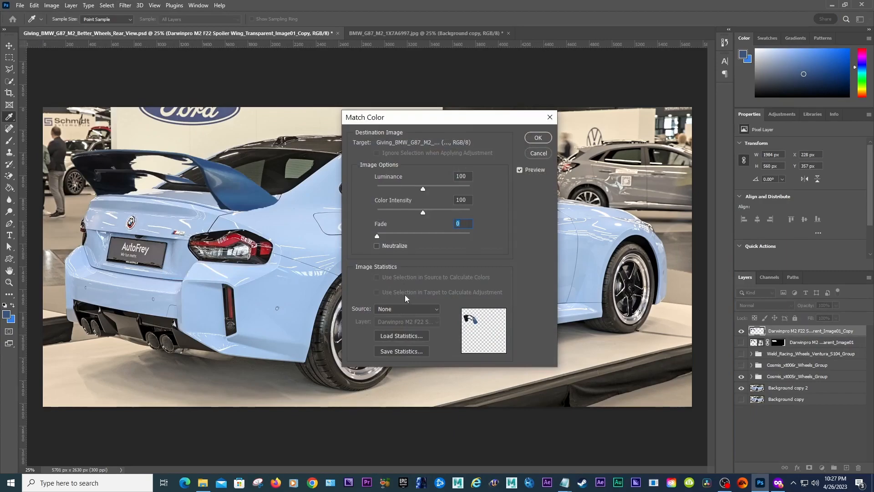
click(407, 309)
click(407, 329)
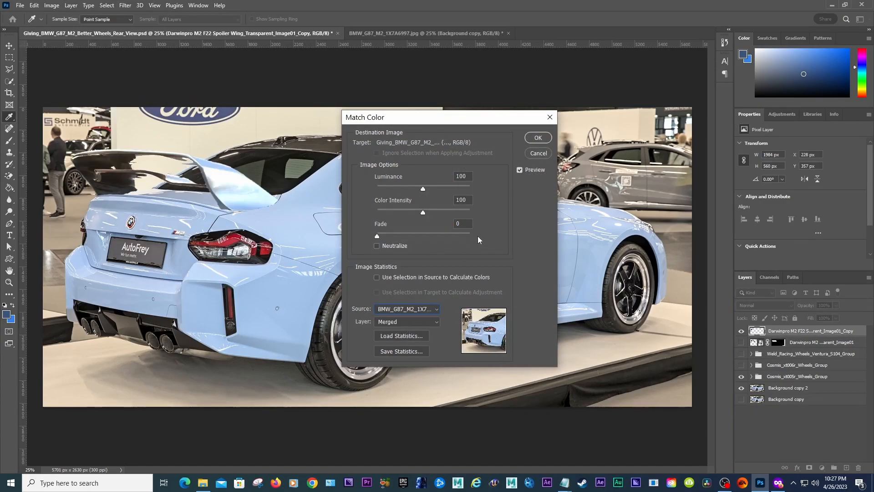
click(466, 222)
drag(378, 235, 351, 240)
drag(380, 236, 386, 236)
click(538, 138)
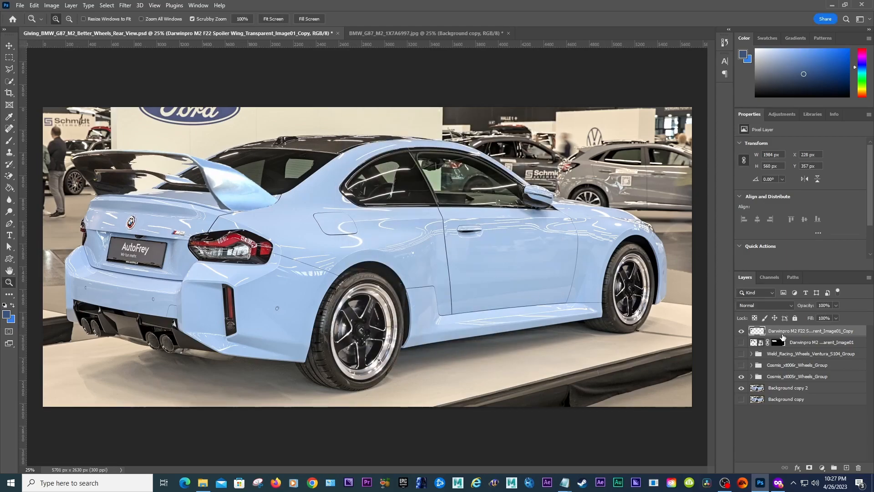
Add a Hue/Saturation adjustment layer above the recolored spoiler copy and clip it to that layer
click(823, 467)
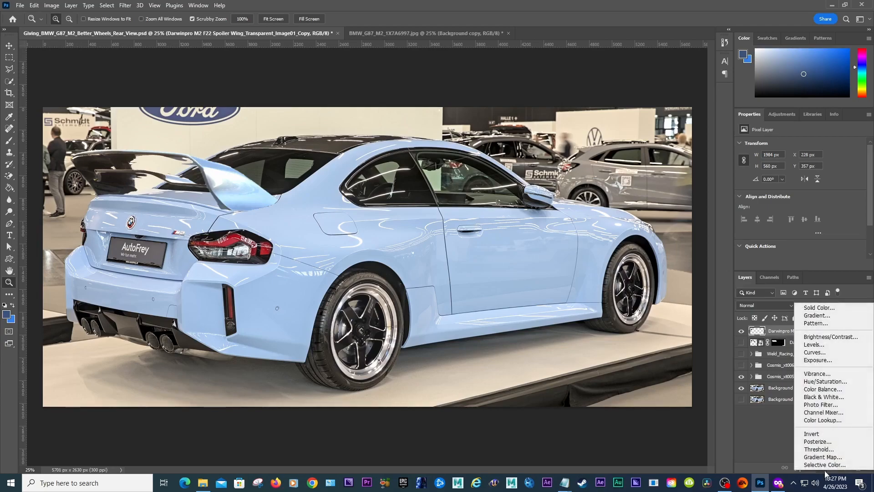
click(824, 382)
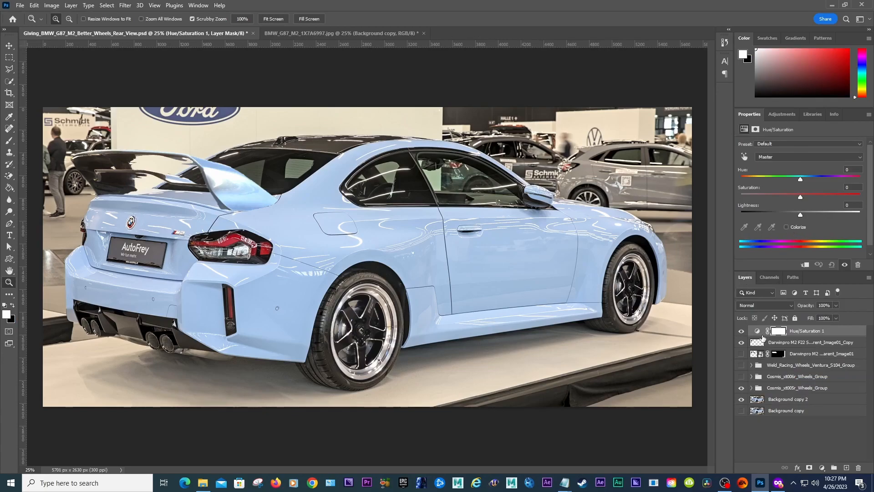
key(alt)
alt+click(761, 335)
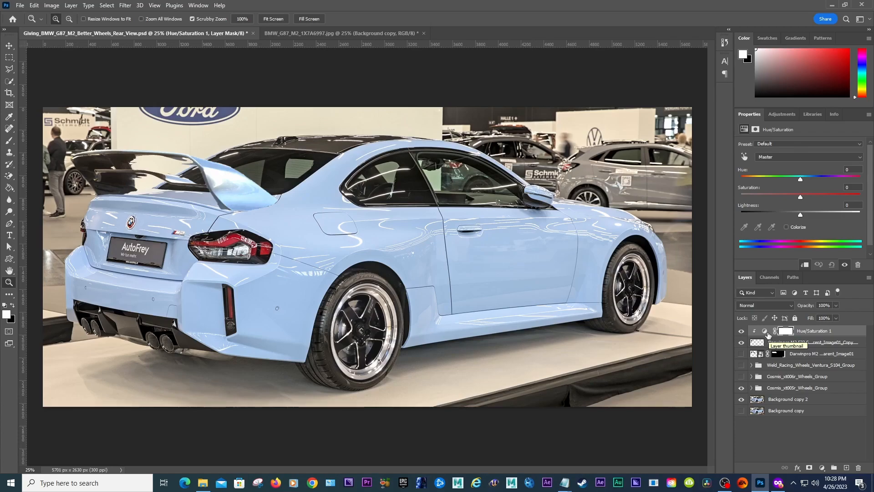
Try Colorize with Lightness -10 on the spoiler's Hue/Saturation layer, and try Lightness -15 and -20 without Colorize
click(792, 226)
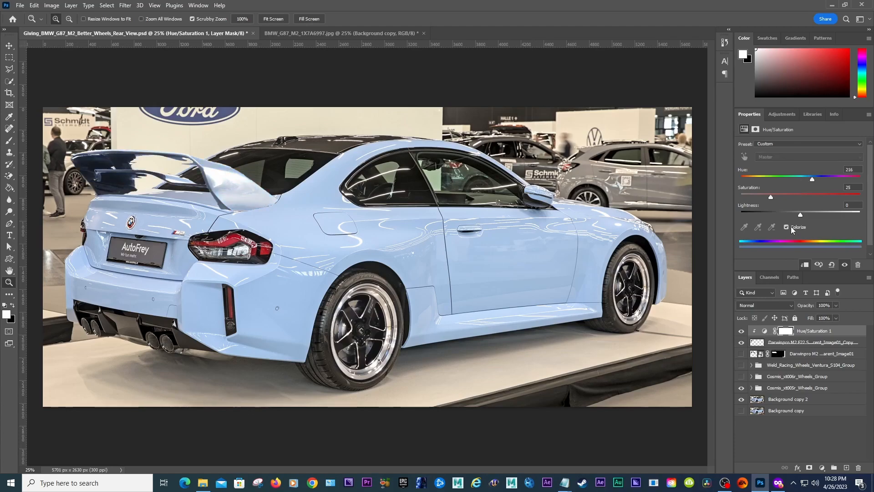
mouse_move(800, 213)
mouse_down()
mouse_move(780, 217)
mouse_move(821, 221)
mouse_move(785, 224)
mouse_move(796, 225)
mouse_up()
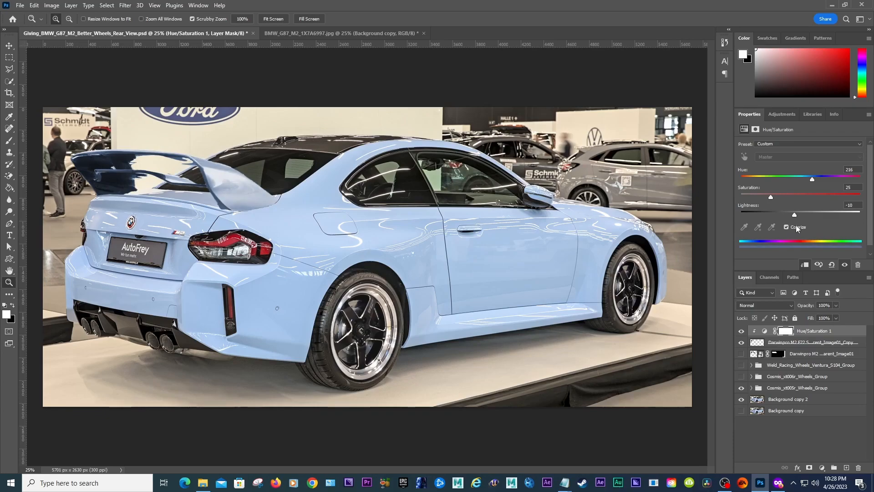
click(796, 225)
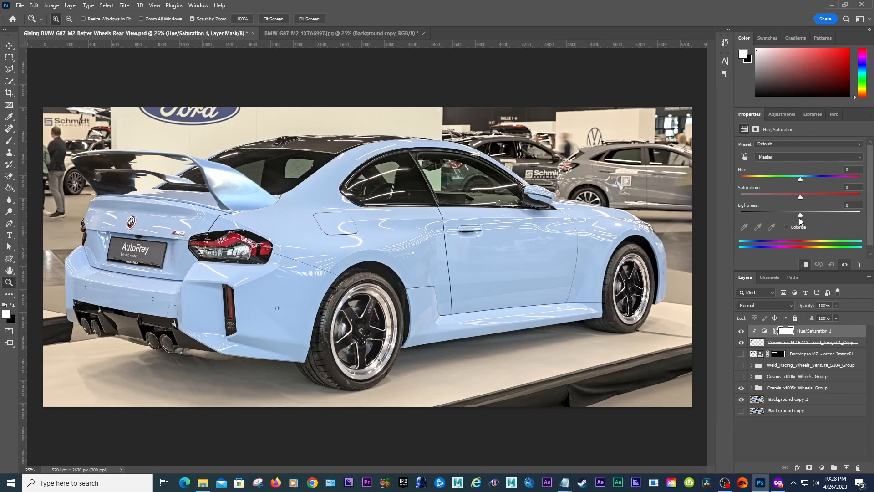
drag(801, 214, 792, 215)
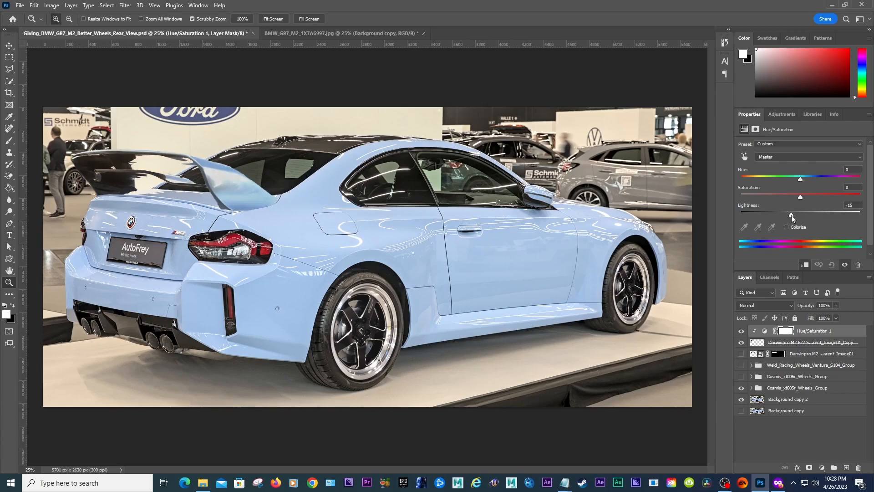
drag(792, 215, 790, 218)
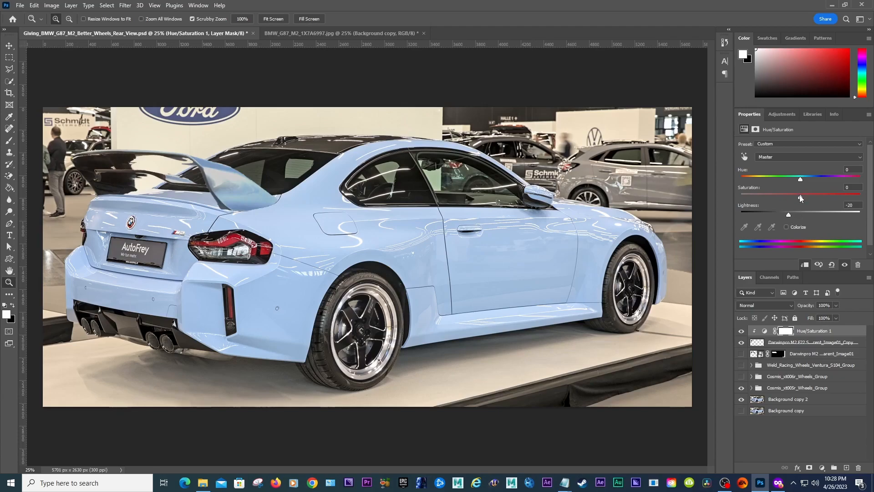
Colorize the spoiler in the Hue/Saturation layer with Hue 210, Saturation 25 and Lightness -20
click(788, 226)
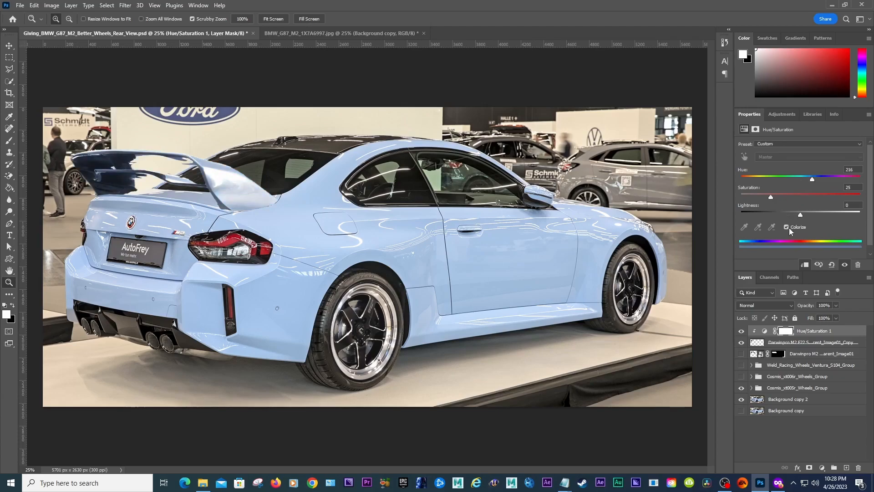
drag(799, 215, 789, 217)
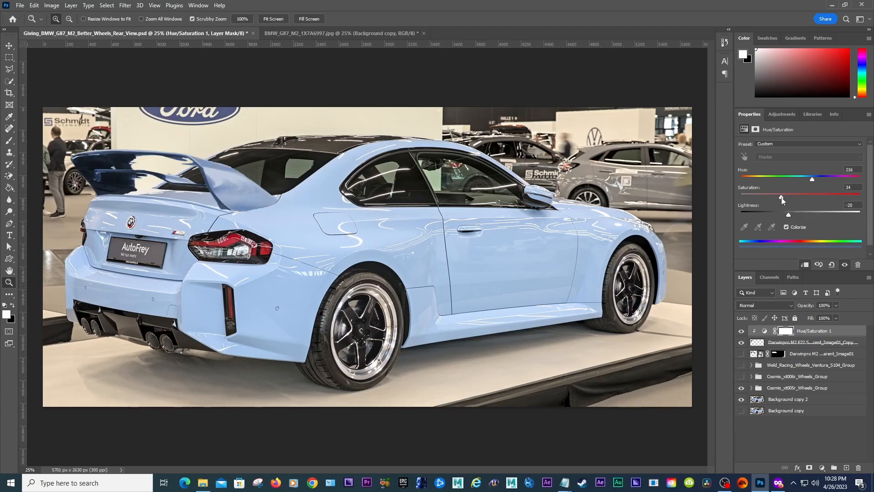
drag(782, 198, 759, 197)
drag(768, 202, 773, 204)
drag(812, 180, 810, 179)
drag(773, 196, 763, 197)
mouse_move(788, 217)
mouse_down()
mouse_move(805, 217)
mouse_move(777, 216)
mouse_move(822, 220)
mouse_move(788, 217)
mouse_up()
drag(869, 225, 868, 233)
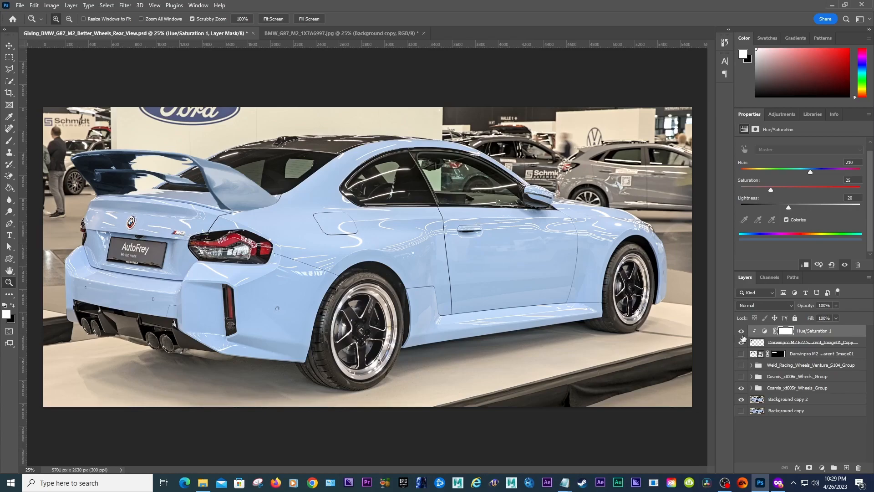
Hide the Hue/Saturation layer and the recolored spoiler copy, and show the original spoiler layer for comparison
drag(741, 331, 741, 342)
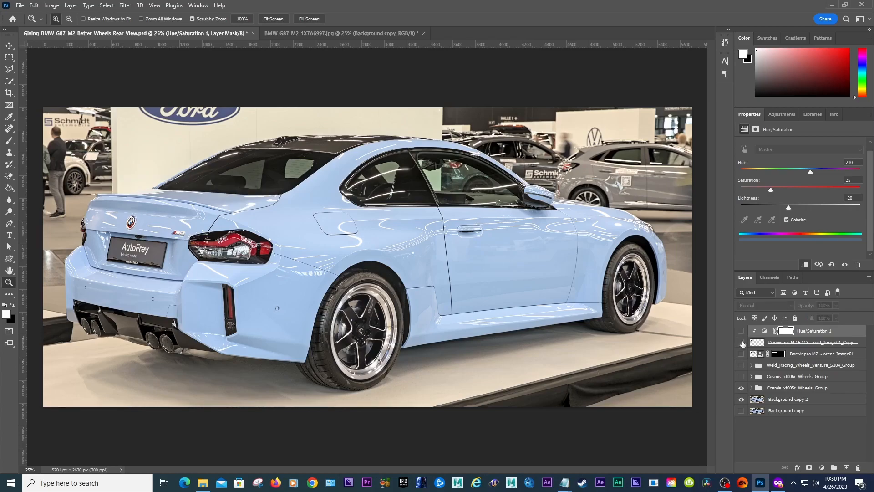
click(741, 354)
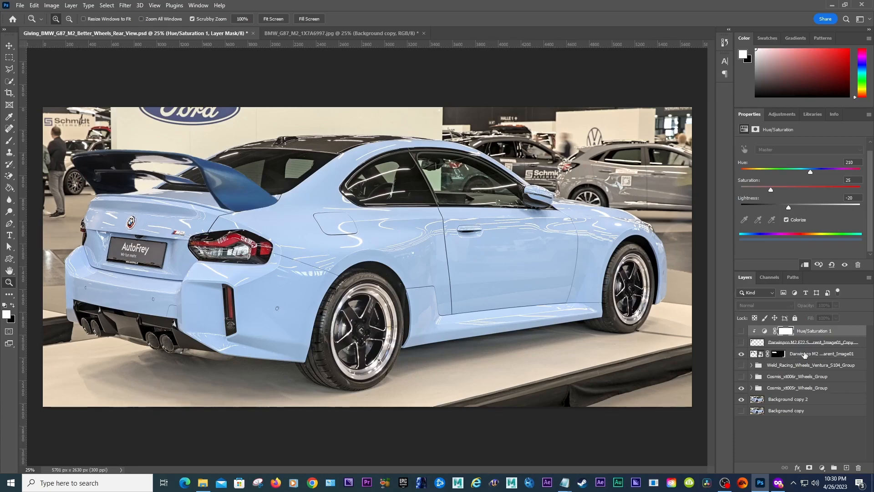
click(756, 355)
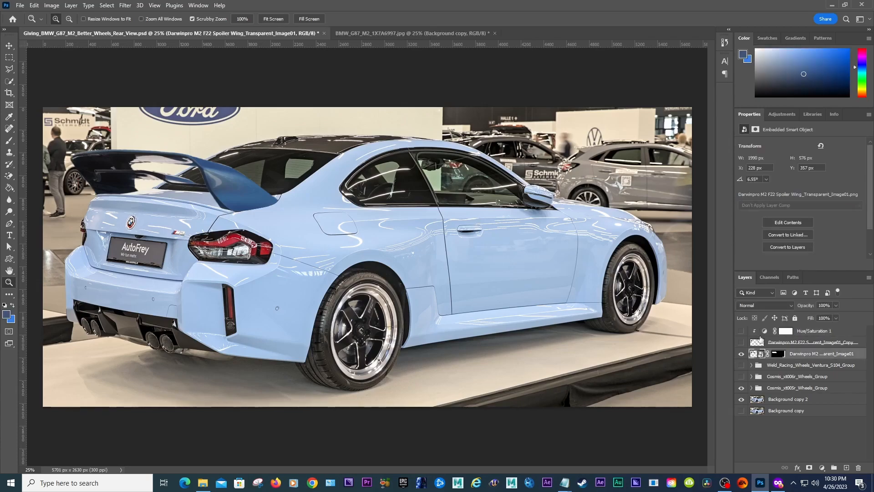
click(763, 334)
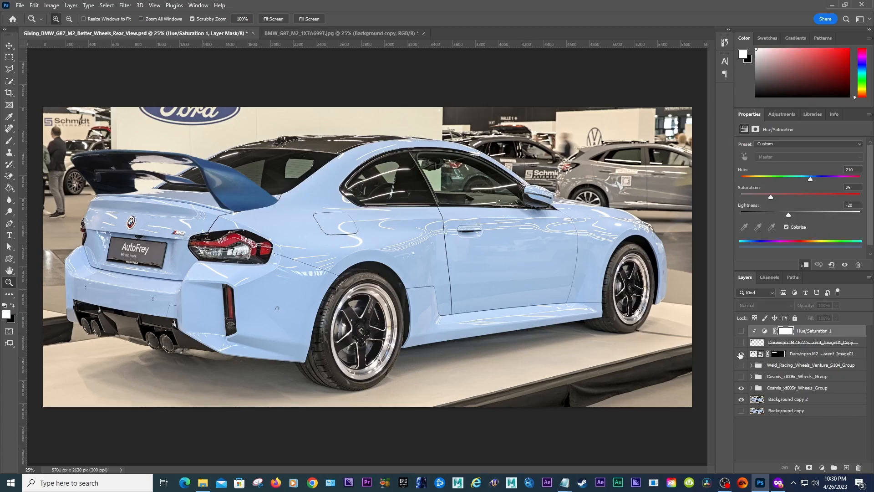
click(742, 354)
click(741, 345)
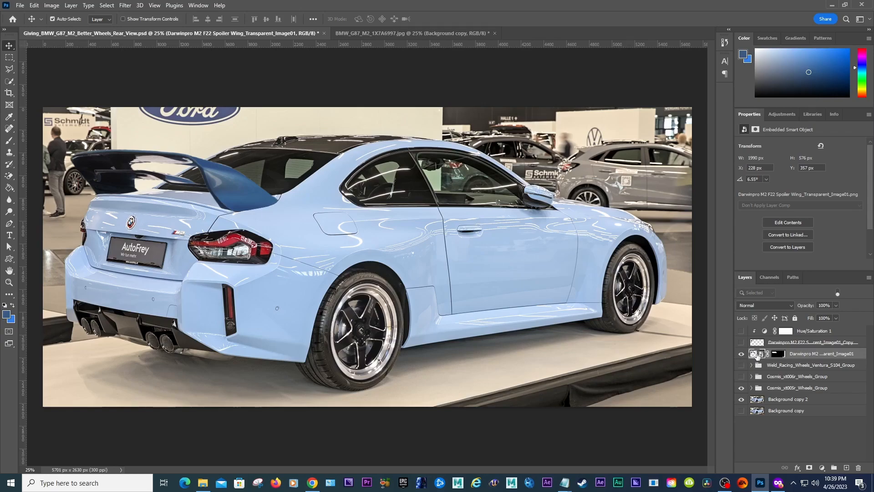
Check whether Match Color is available for the original spoiler smart object, and deselect the layer
click(51, 6)
mouse_move(103, 36)
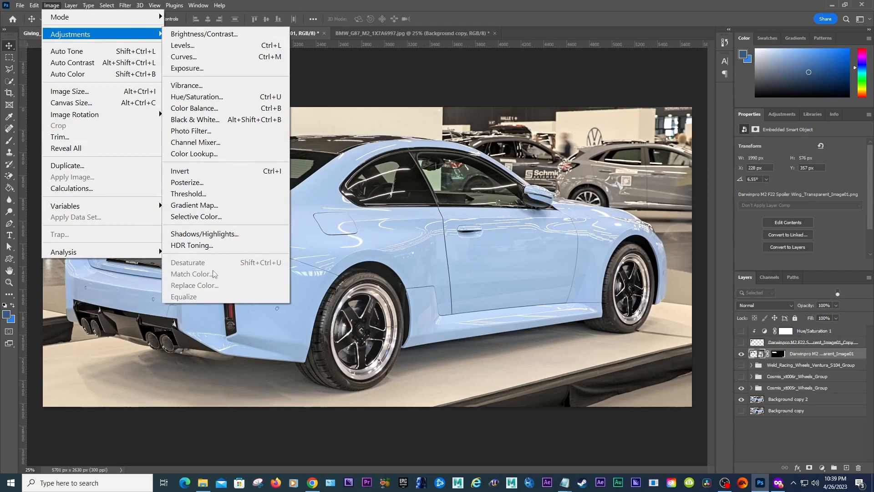
click(807, 436)
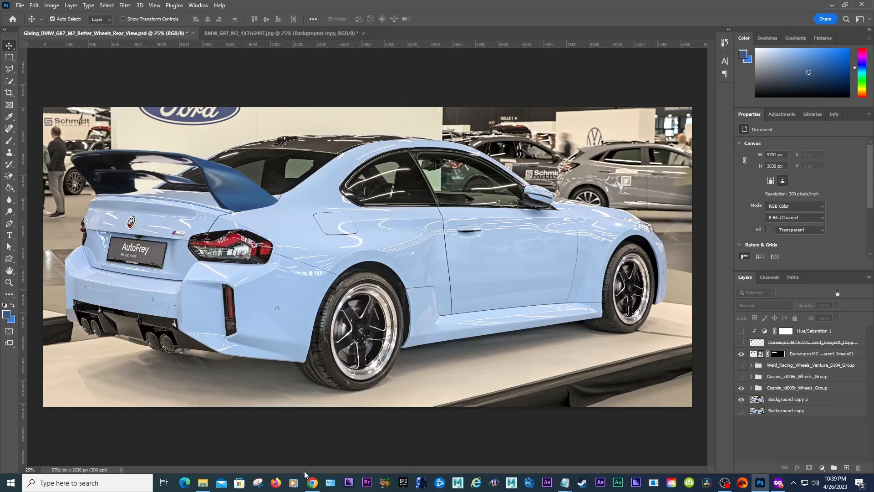
Switch to Chrome, read the Adobe Support Community reply about Match Color being grayed out, and return to Photoshop
mouse_move(310, 482)
click(322, 449)
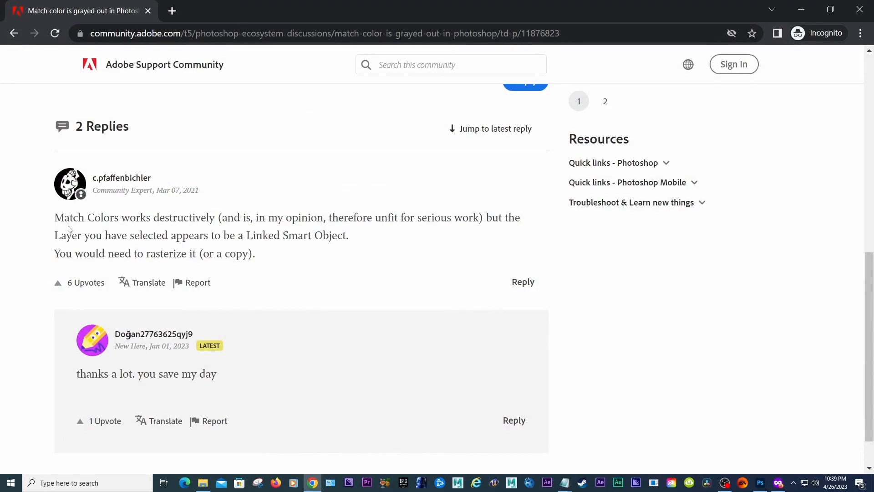
drag(119, 217, 225, 223)
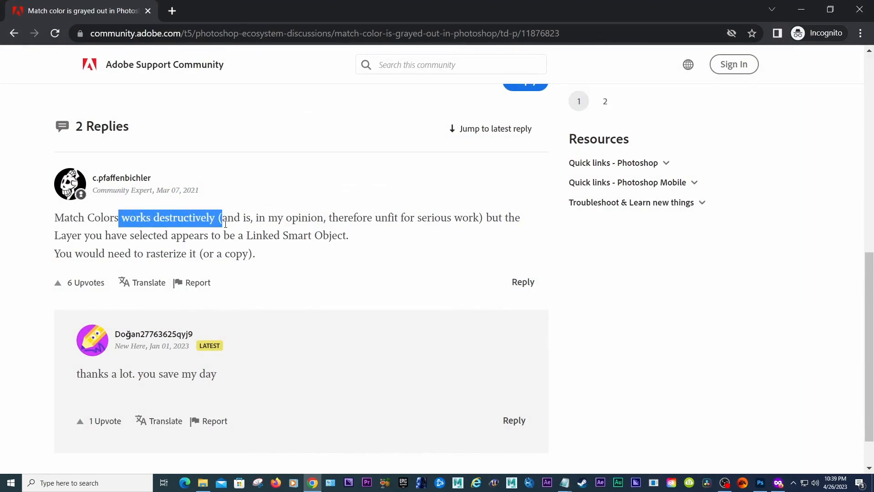
click(225, 223)
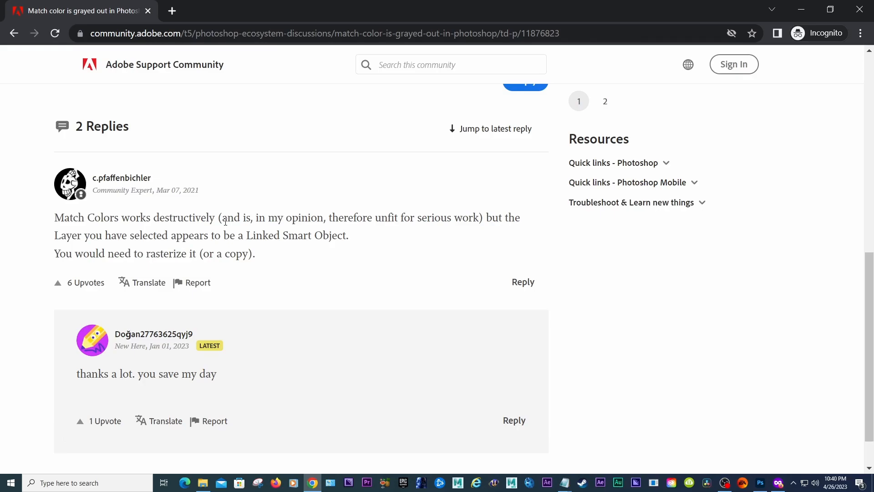
drag(253, 236, 315, 237)
click(319, 237)
click(806, 9)
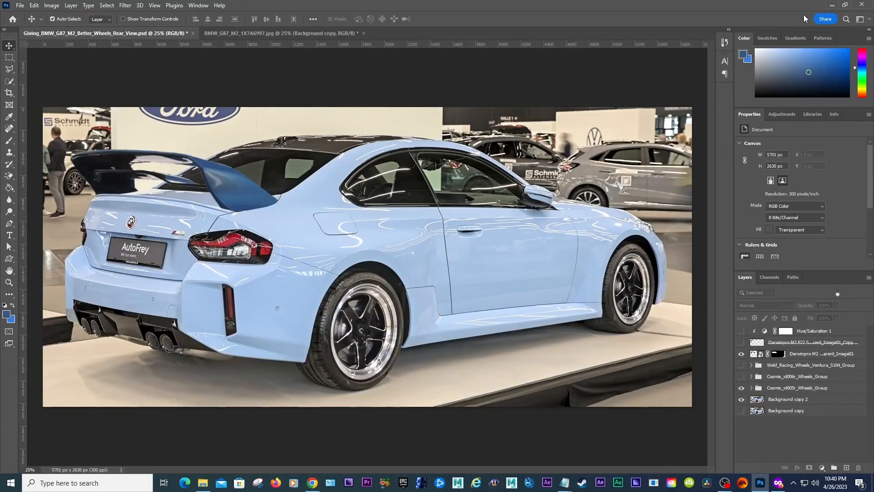
Duplicate the original spoiler smart object within the same document under the suggested copy name, and hide the original
click(793, 356)
right_click(801, 356)
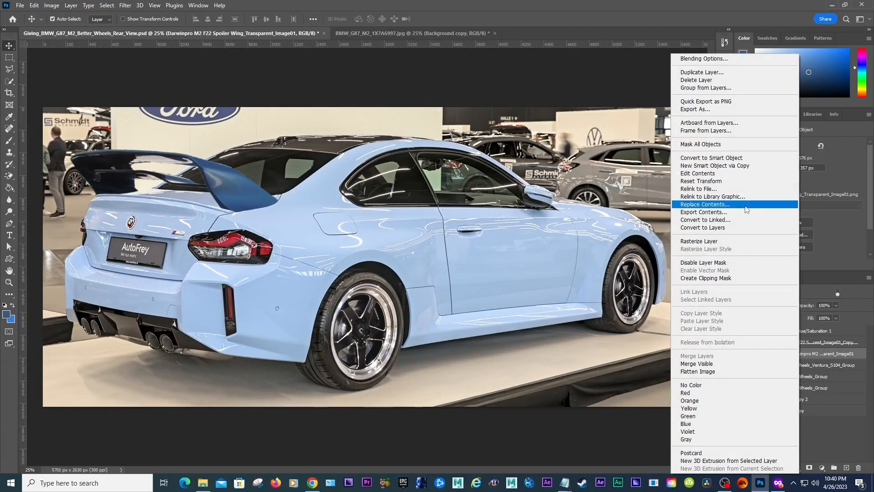
click(735, 72)
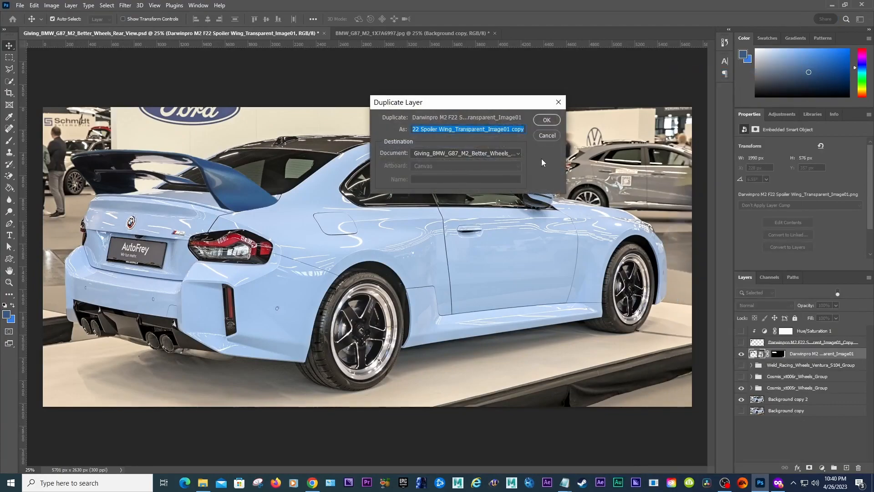
click(514, 130)
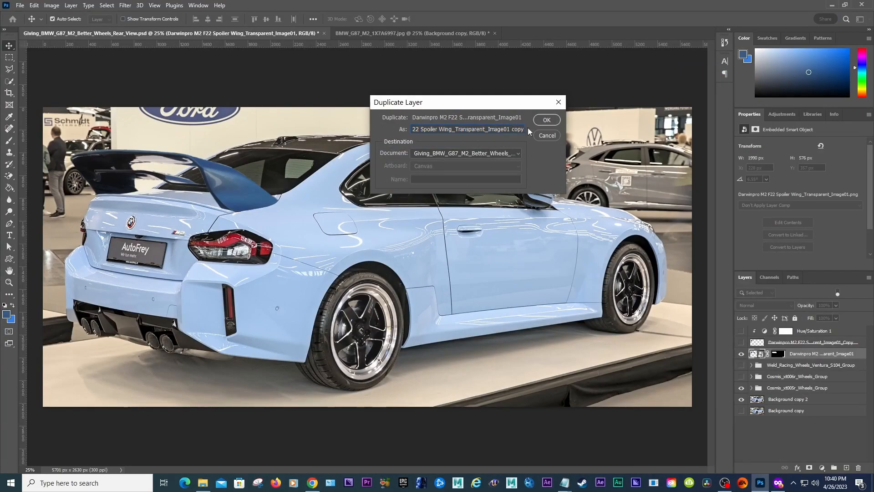
click(542, 122)
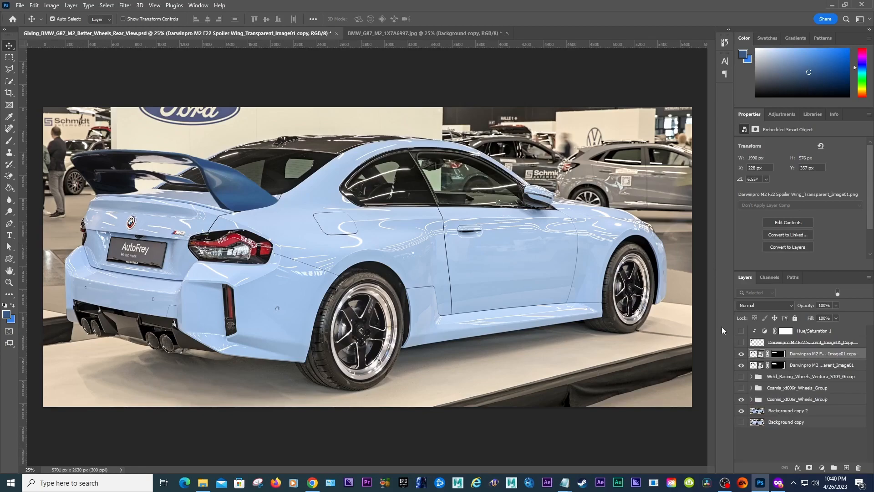
click(742, 366)
Rasterize the duplicated spoiler smart object layer
right_click(758, 353)
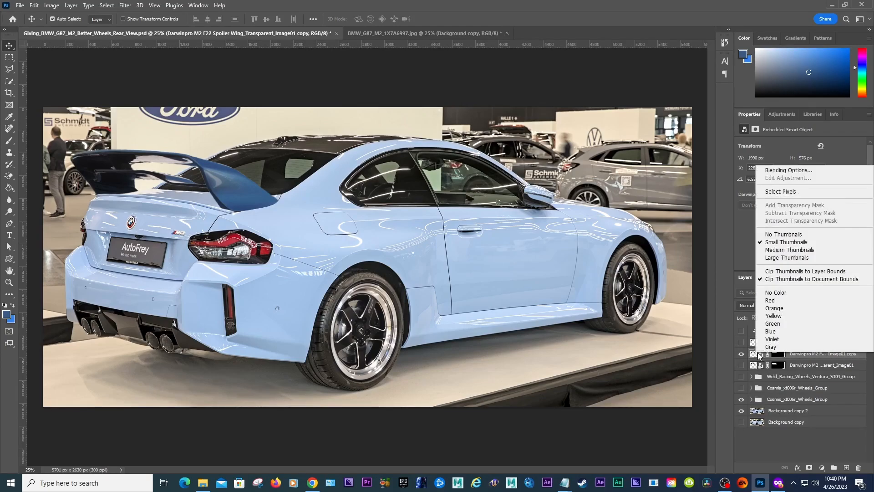
right_click(808, 356)
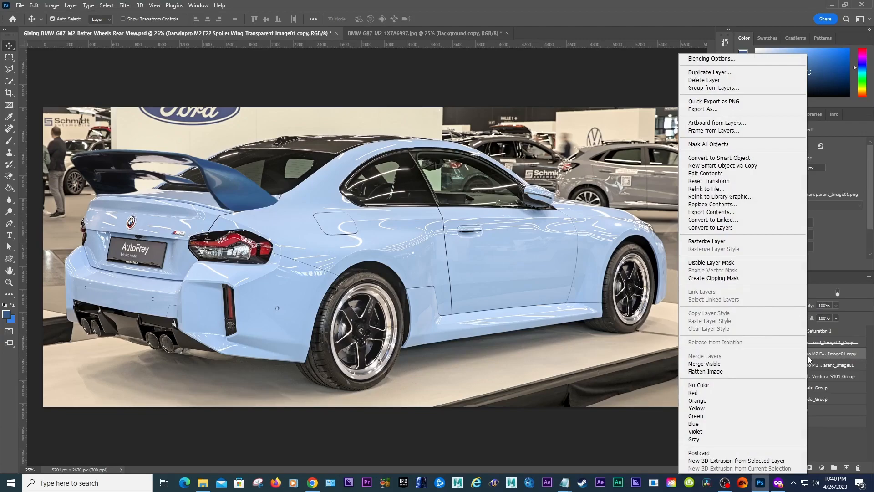
click(730, 240)
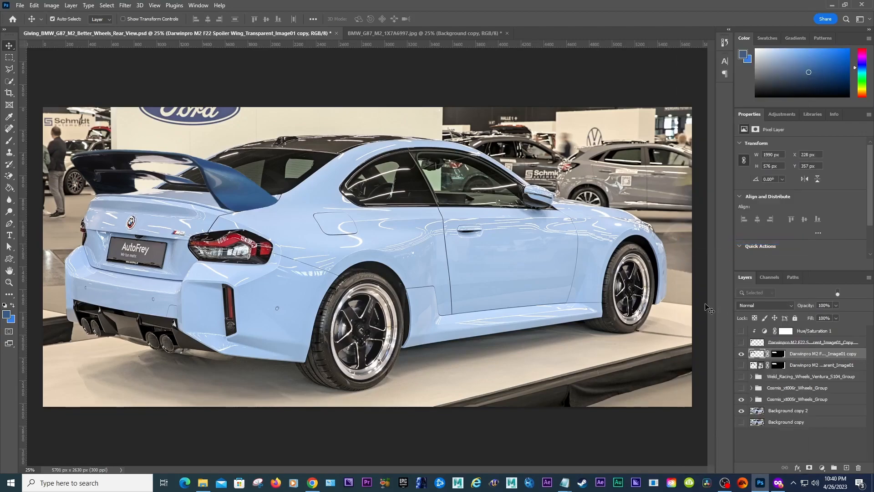
Apply Match Color to the rasterized spoiler copy, using BMW_G87_M2_1X7A6997.jpg as the source with the Merged layer
click(52, 5)
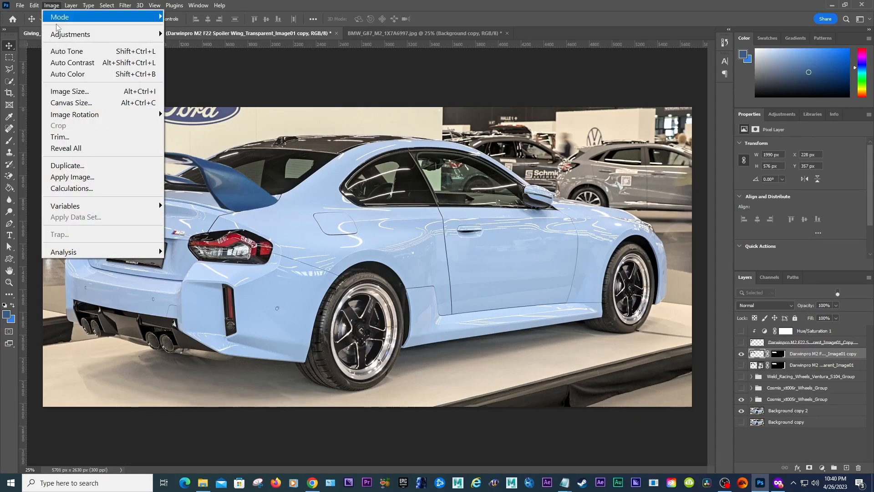
mouse_move(139, 36)
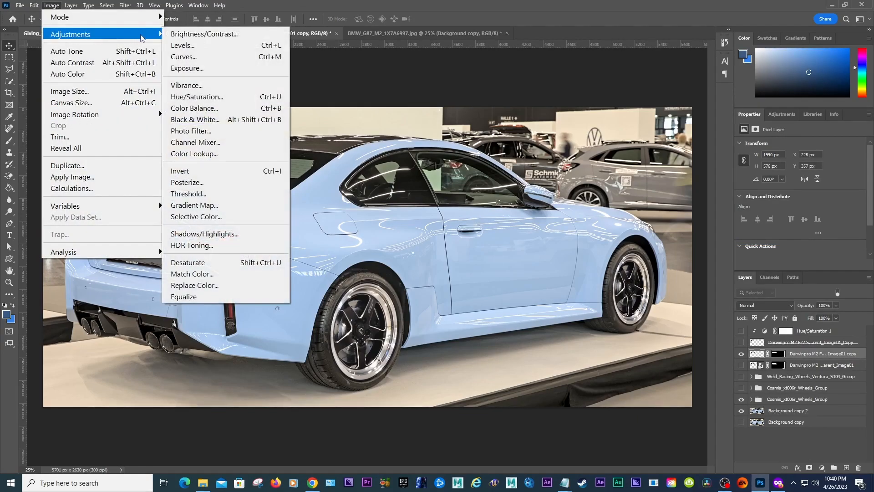
click(212, 273)
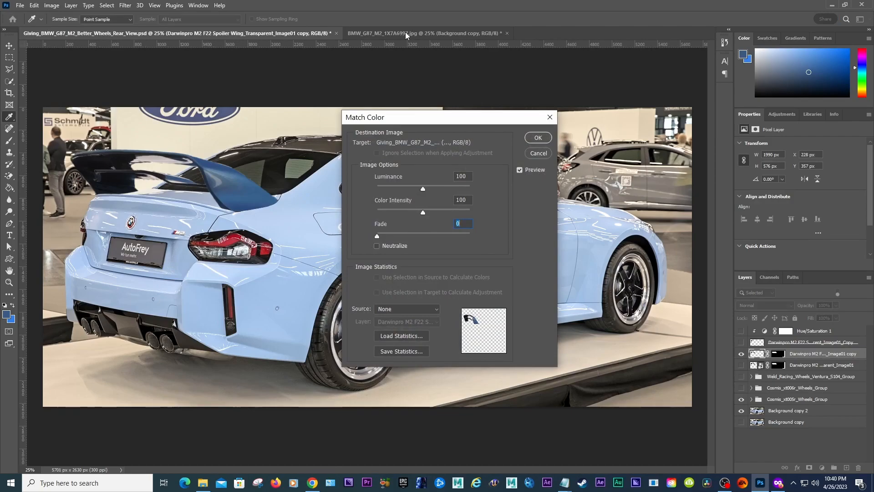
click(395, 313)
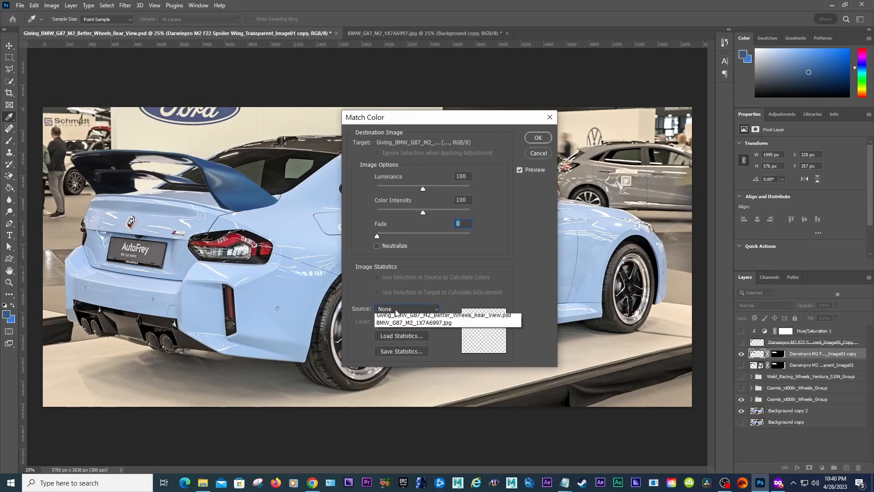
click(403, 331)
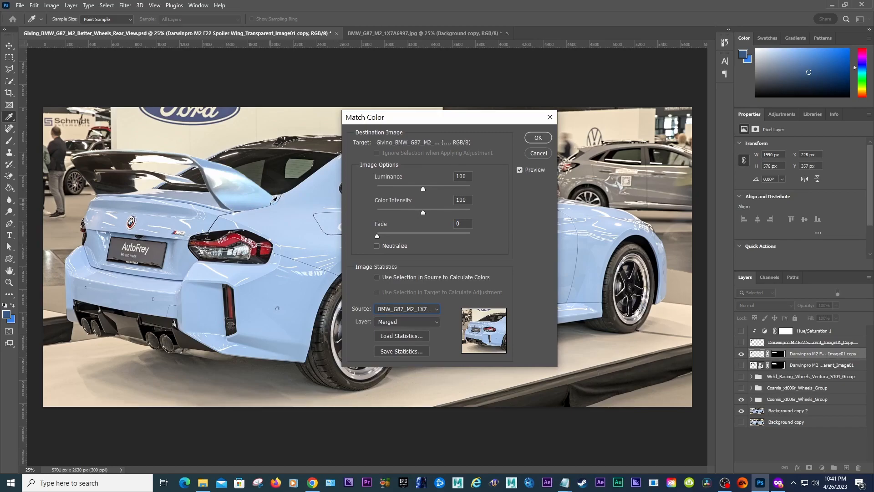
click(537, 138)
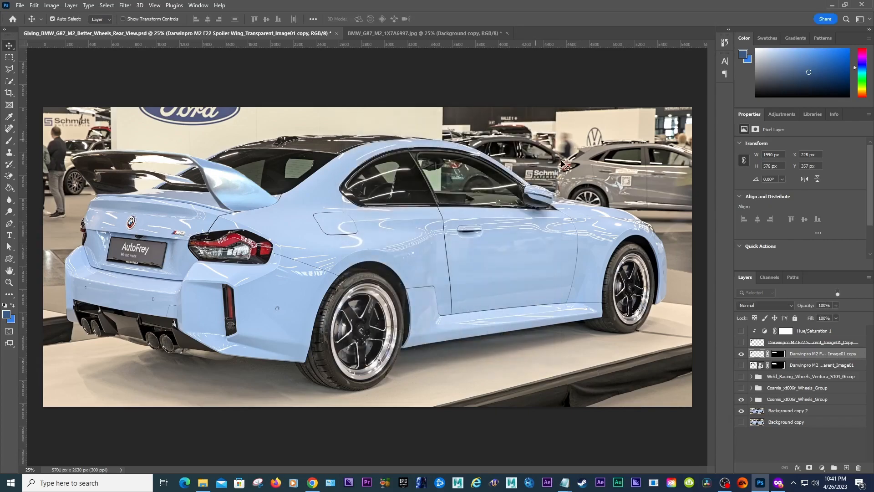
Delete the hidden Hue/Saturation layer together with the earlier recolored spoiler copy clipped beneath it
click(810, 332)
shift+click(813, 346)
drag(835, 340, 858, 468)
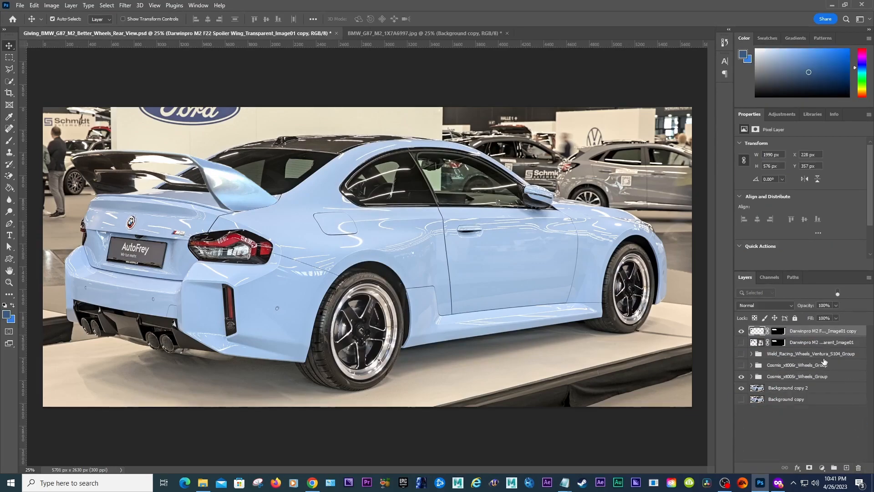
Compare the original dark blue spoiler with the color-matched copy by toggling the visibility of both layers
click(741, 331)
click(741, 342)
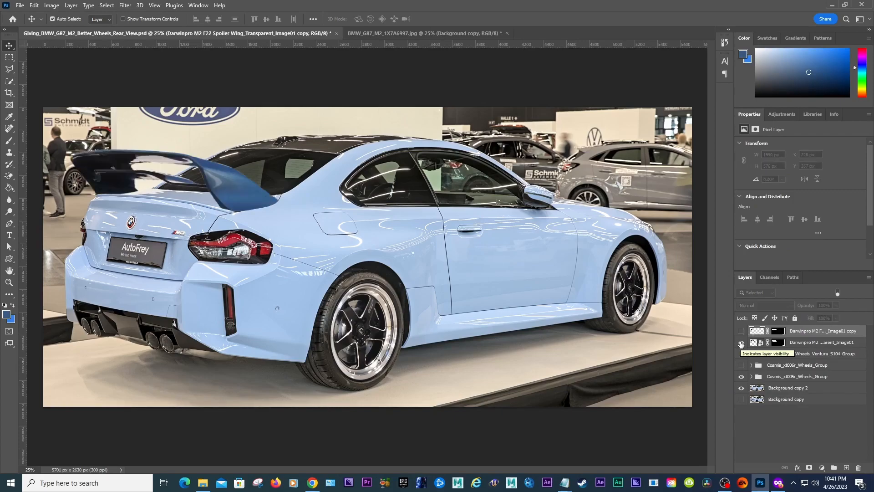
click(741, 343)
click(741, 331)
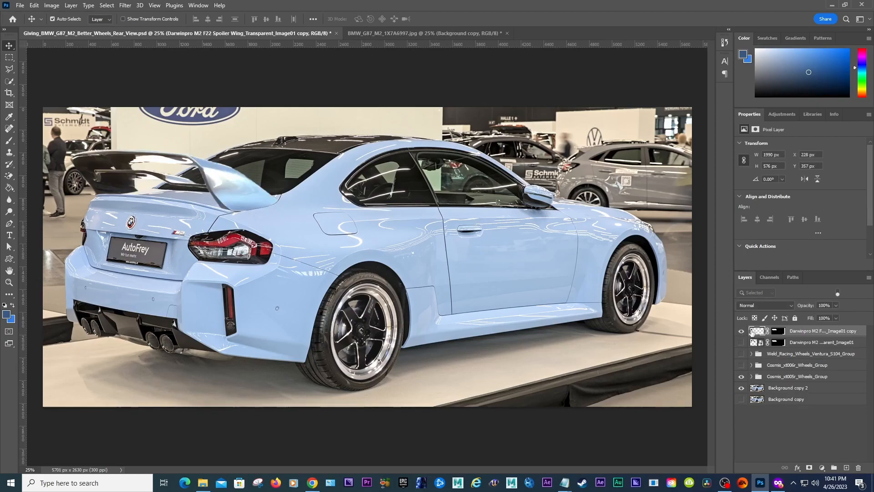
Add a Hue/Saturation adjustment layer above the color-matched spoiler copy and clip it to that layer
click(821, 465)
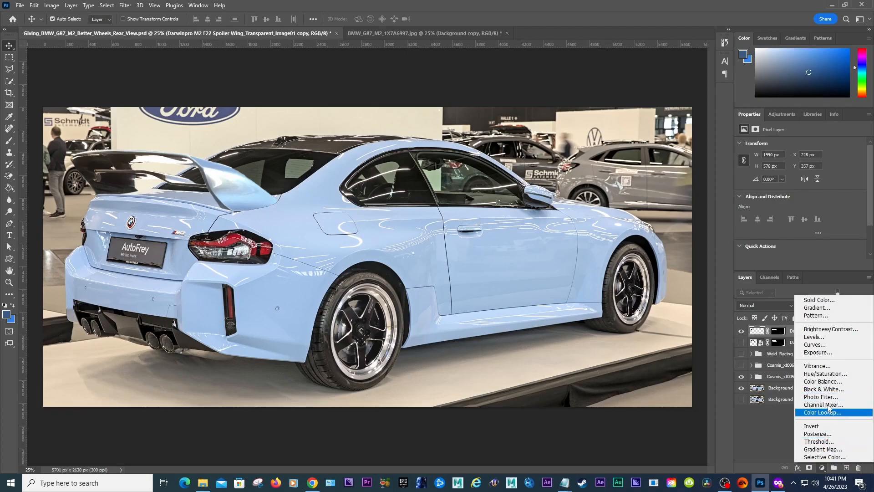
click(819, 374)
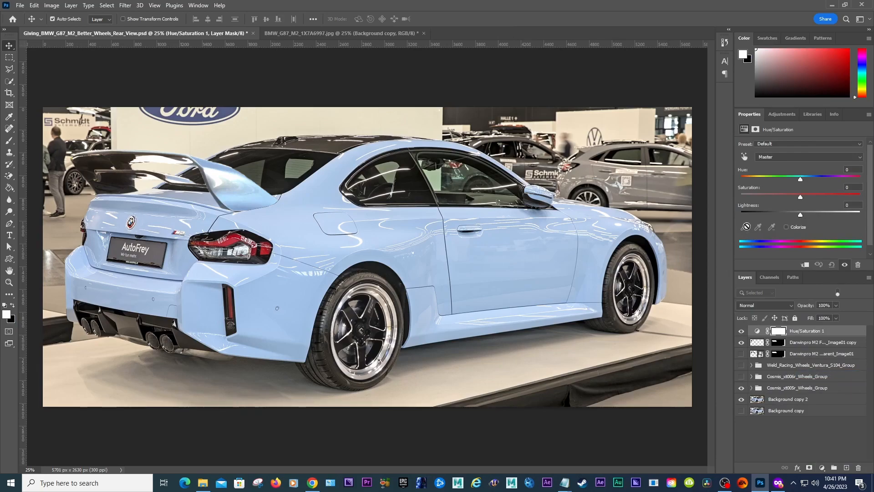
click(791, 228)
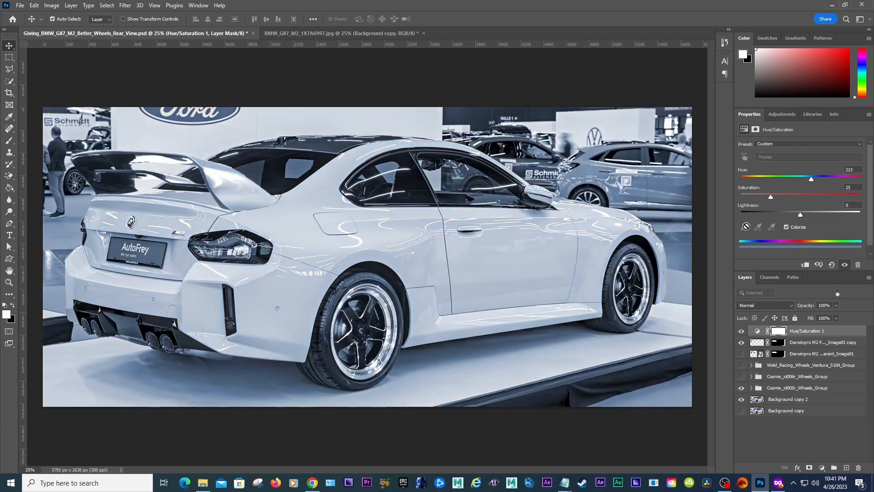
key(ctrl+z)
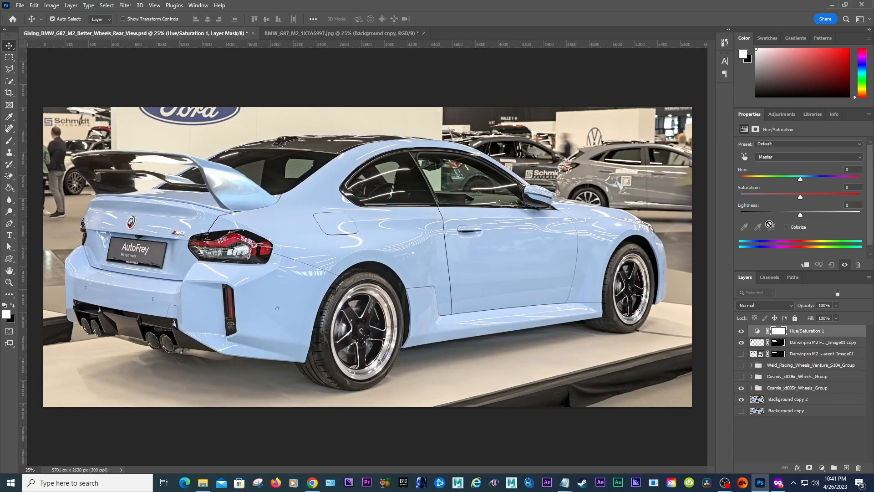
scroll(873, 240, down, 1)
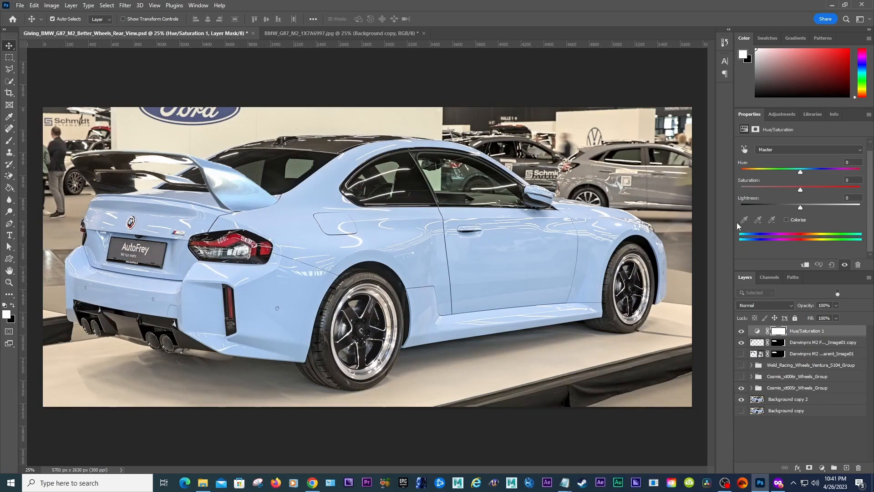
scroll(873, 220, up, 1)
scroll(873, 221, down, 1)
alt+click(763, 334)
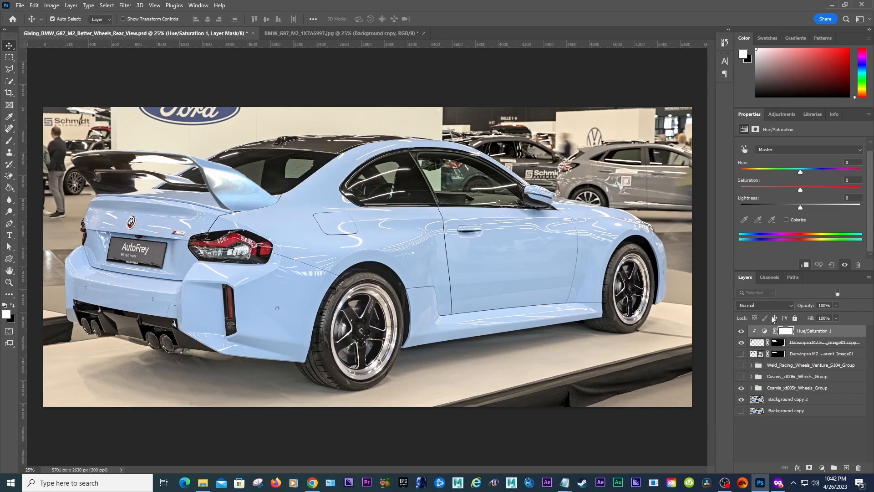
mouse_move(799, 208)
mouse_down()
mouse_move(777, 209)
mouse_move(824, 212)
mouse_move(772, 210)
mouse_move(809, 216)
mouse_move(796, 216)
mouse_up()
key(ctrl+z)
mouse_move(801, 190)
mouse_down()
mouse_move(788, 191)
mouse_move(813, 190)
mouse_move(833, 175)
mouse_move(758, 176)
mouse_move(854, 177)
mouse_move(777, 178)
mouse_move(810, 178)
mouse_move(801, 176)
mouse_up()
key(ctrl+z)
Colorize the spoiler in the clipped Hue/Saturation adjustment with hue 213, saturation 40 and lightness 0
click(788, 220)
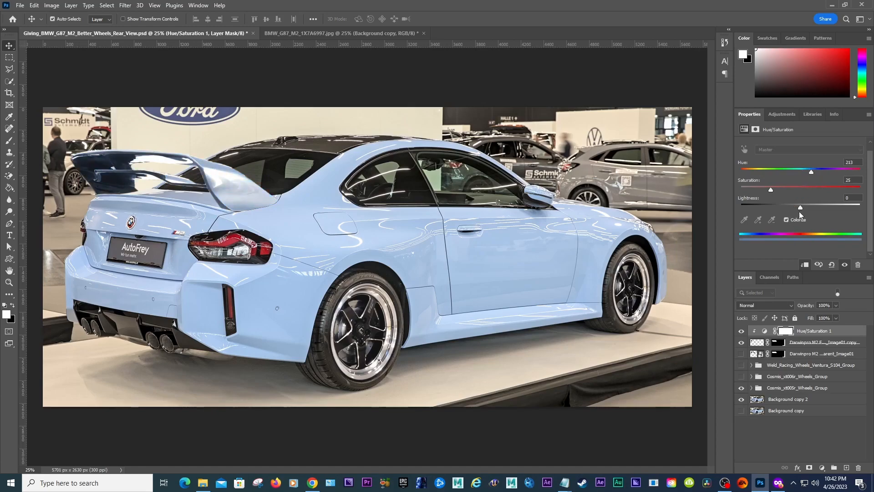
drag(772, 189, 791, 200)
drag(810, 173, 811, 173)
drag(810, 173, 811, 174)
mouse_move(799, 209)
mouse_down()
mouse_move(778, 209)
mouse_move(813, 212)
mouse_move(802, 212)
mouse_up()
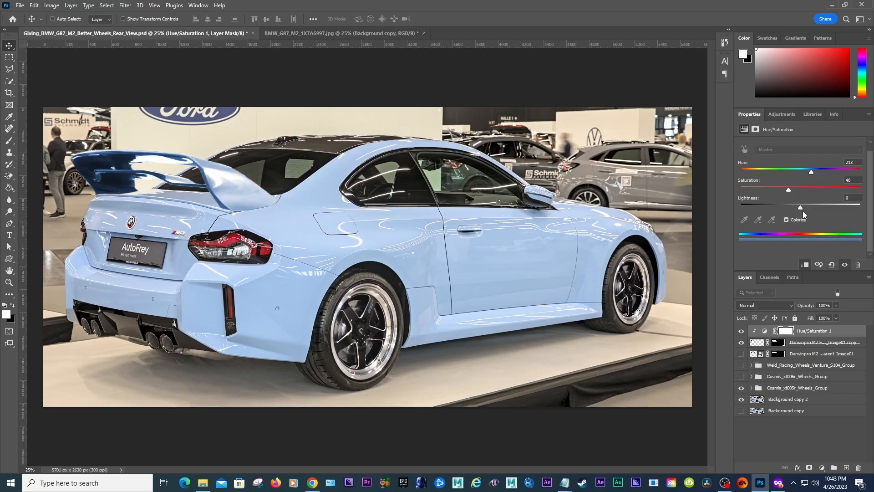
click(764, 332)
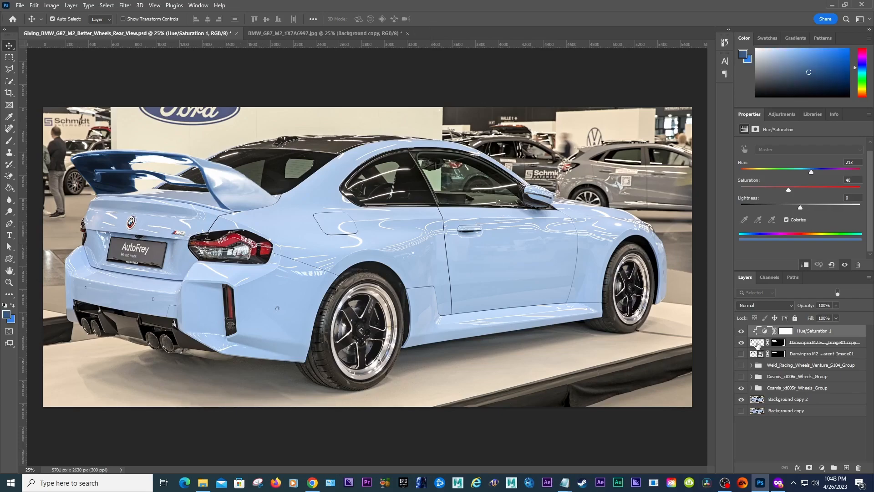
click(758, 345)
click(822, 467)
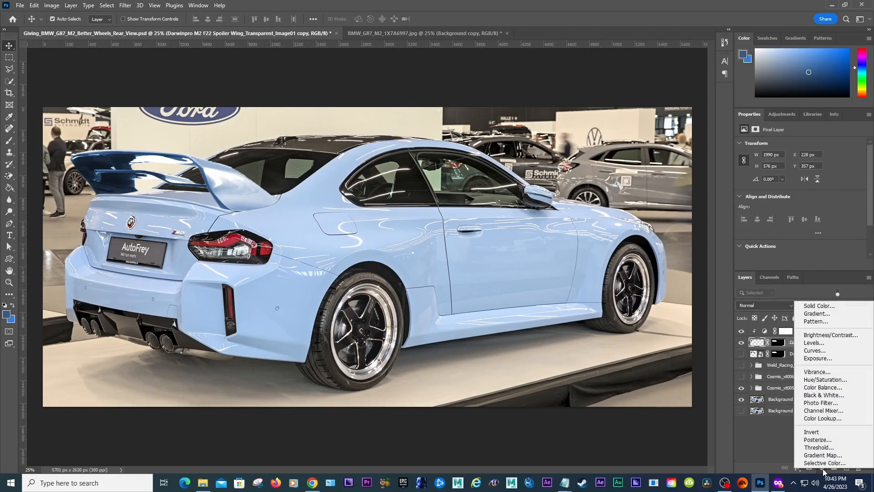
click(828, 337)
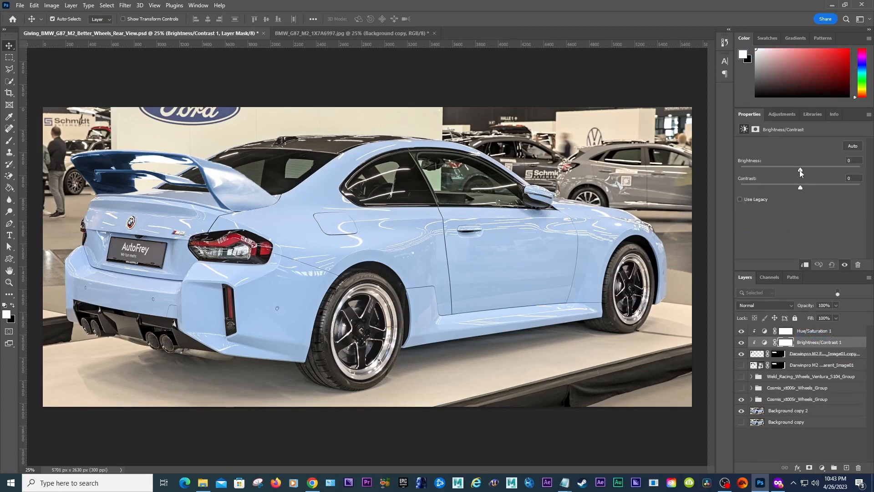
drag(799, 170, 826, 187)
key(ctrl+z)
key(ctrl+z)
key(Delete)
click(741, 332)
click(741, 331)
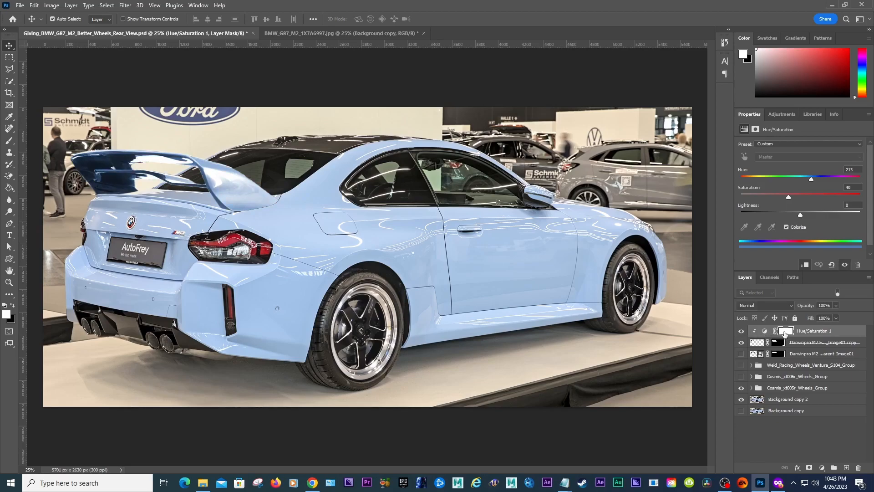
Add a Curves adjustment layer directly above the spoiler copy, beneath the Hue/Saturation layer
click(760, 345)
click(822, 467)
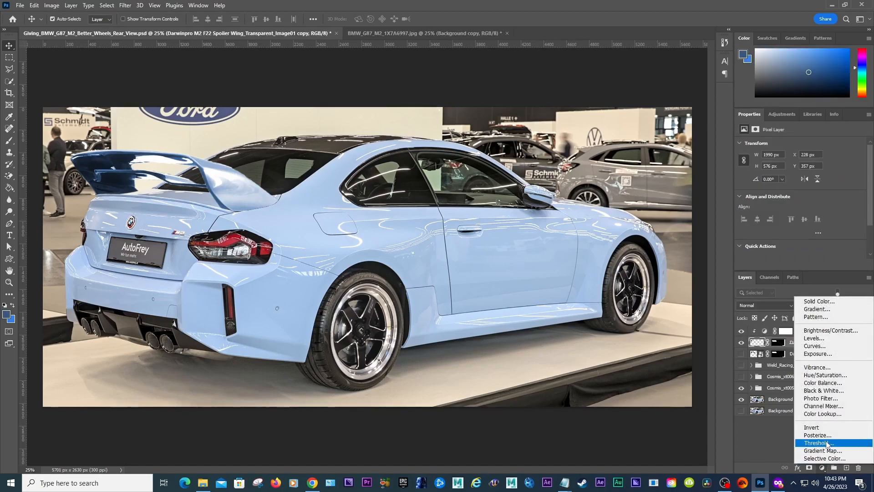
click(815, 347)
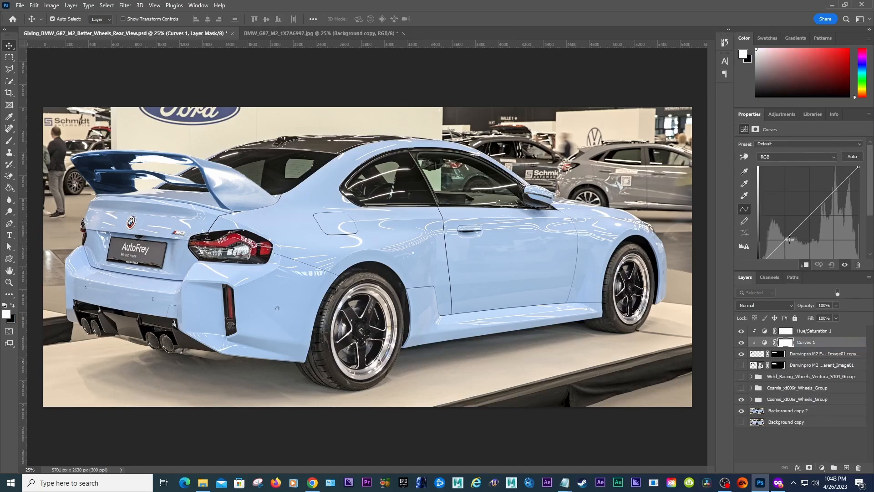
Shape the RGB curve into a gentle S, lowering the spoiler's shadows and lifting its highlights
mouse_move(787, 239)
mouse_down()
mouse_move(796, 239)
mouse_move(782, 253)
mouse_up()
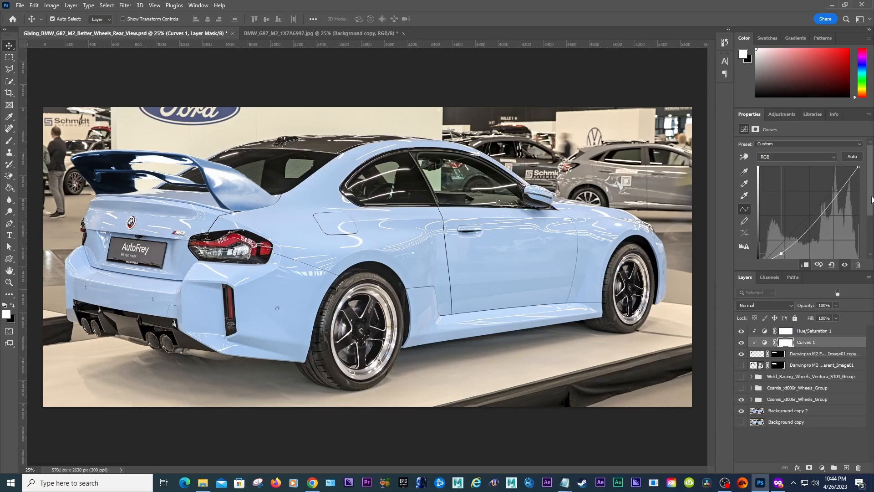
drag(870, 203, 871, 216)
drag(782, 233, 783, 233)
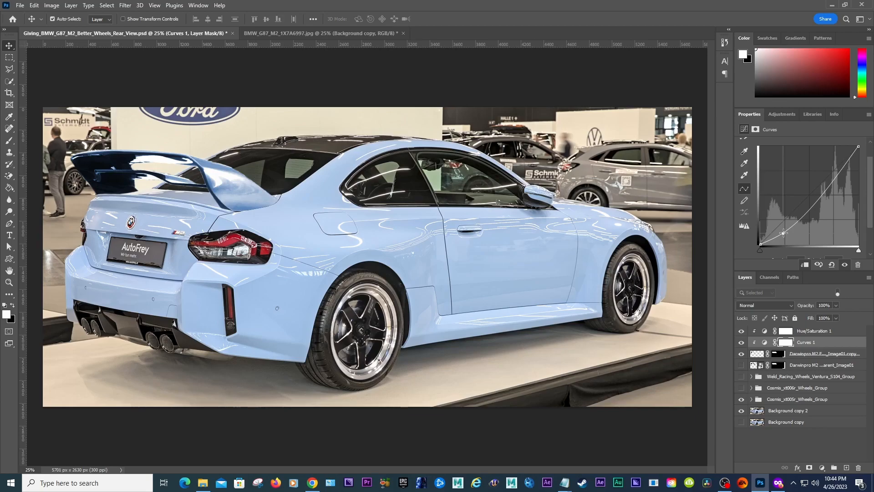
drag(783, 232, 782, 230)
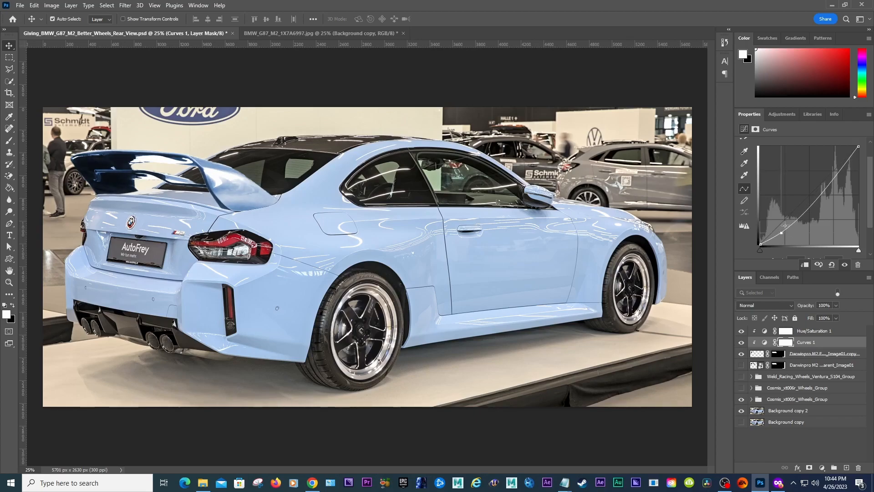
drag(833, 181, 826, 180)
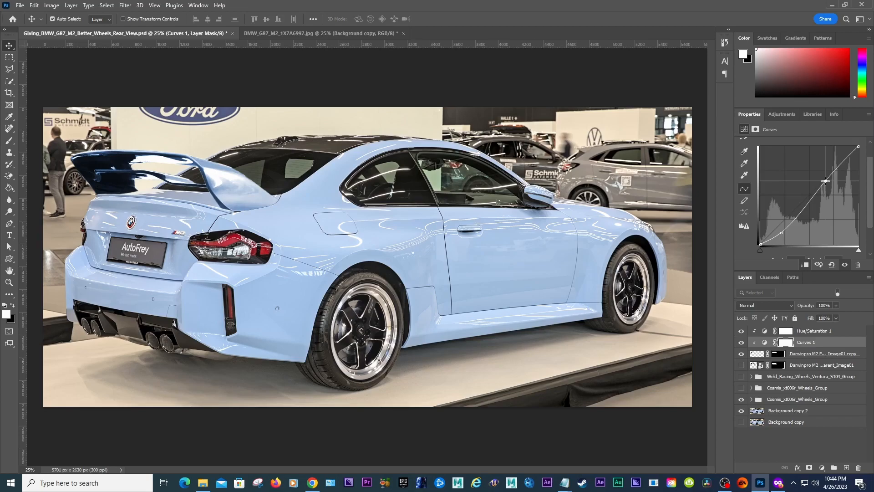
drag(826, 181, 830, 176)
Set the feather of the spoiler copy's layer mask to 2 px
click(757, 356)
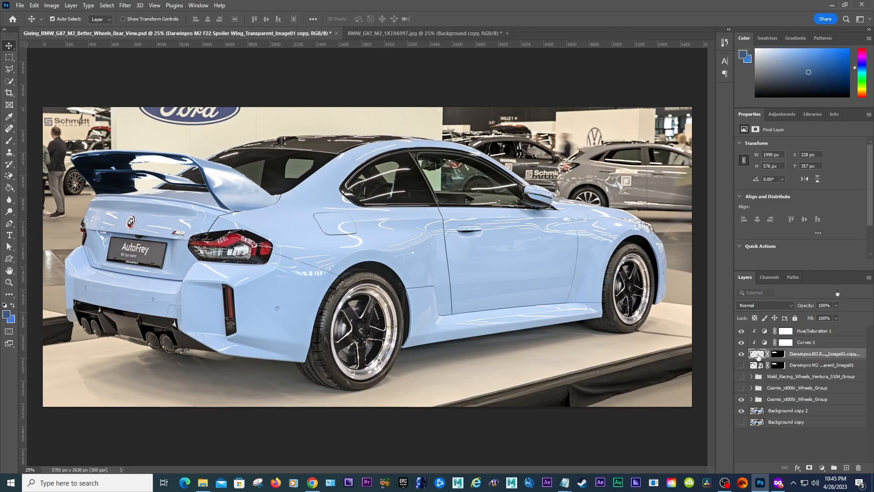
click(779, 354)
drag(742, 205, 781, 208)
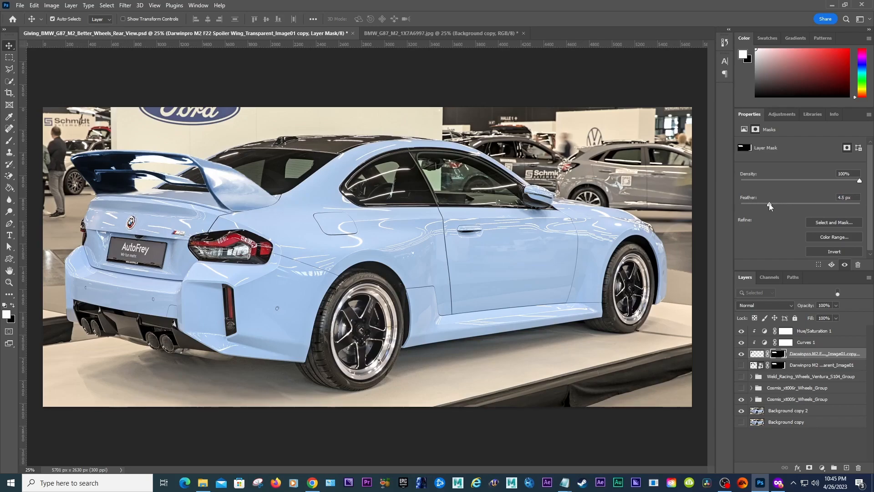
drag(780, 206, 765, 204)
key(ctrl+z)
mouse_move(759, 206)
mouse_down()
mouse_move(783, 208)
mouse_move(745, 204)
mouse_move(754, 207)
mouse_up()
drag(781, 206, 756, 204)
text(2)
Hide the Hue/Saturation 1 and Curves 1 layers and add another Curves adjustment layer directly above the spoiler copy
drag(743, 333, 742, 344)
click(764, 354)
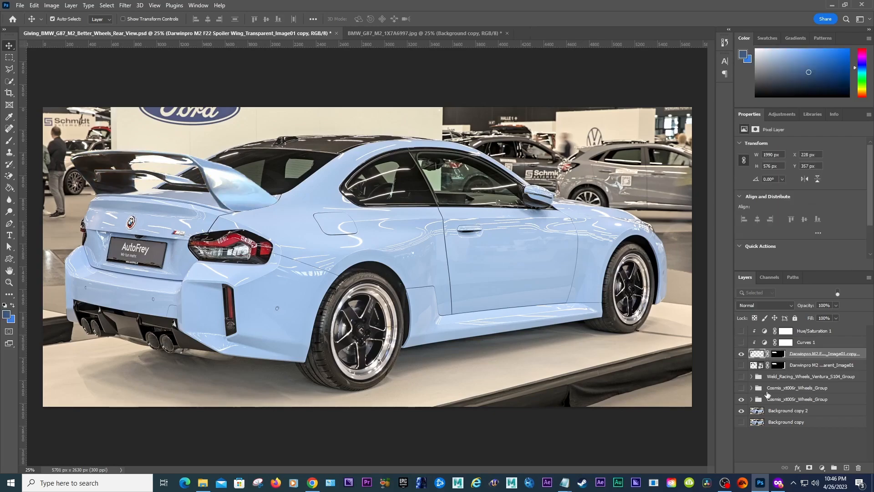
click(822, 468)
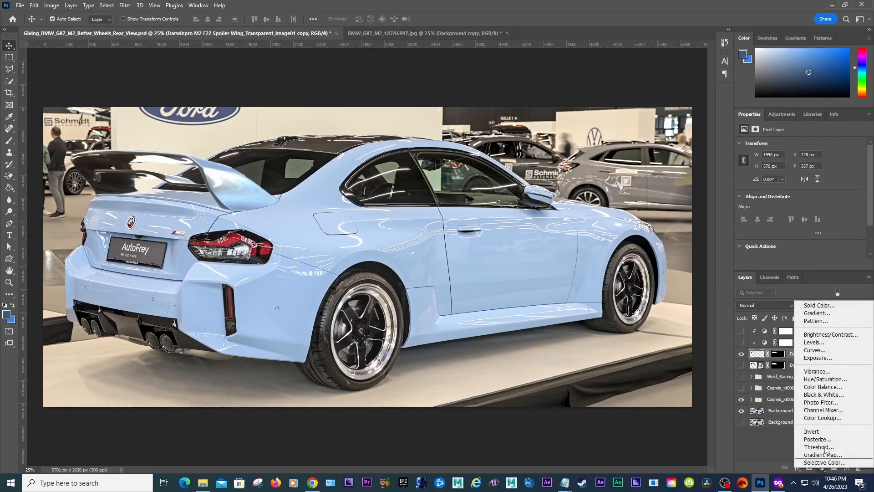
click(814, 351)
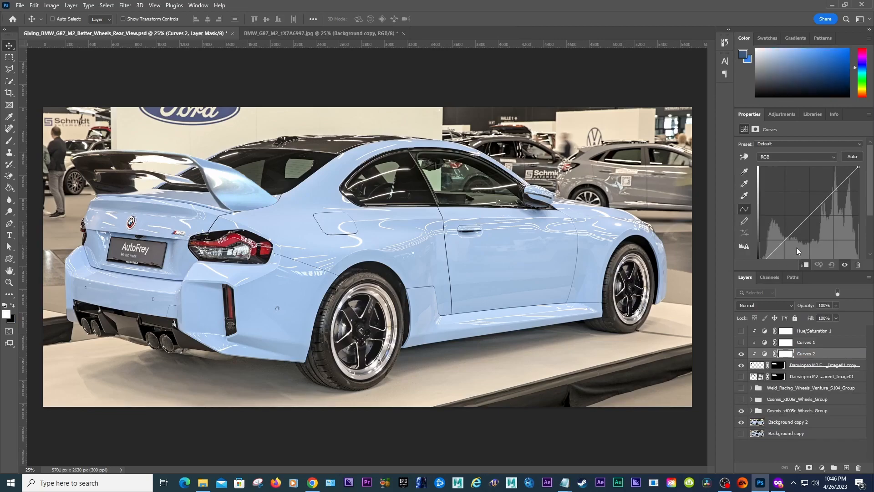
Replace the newest Curves layer with a Levels adjustment layer directly above the spoiler copy and set its midtone input to 0.70
key(ctrl+z)
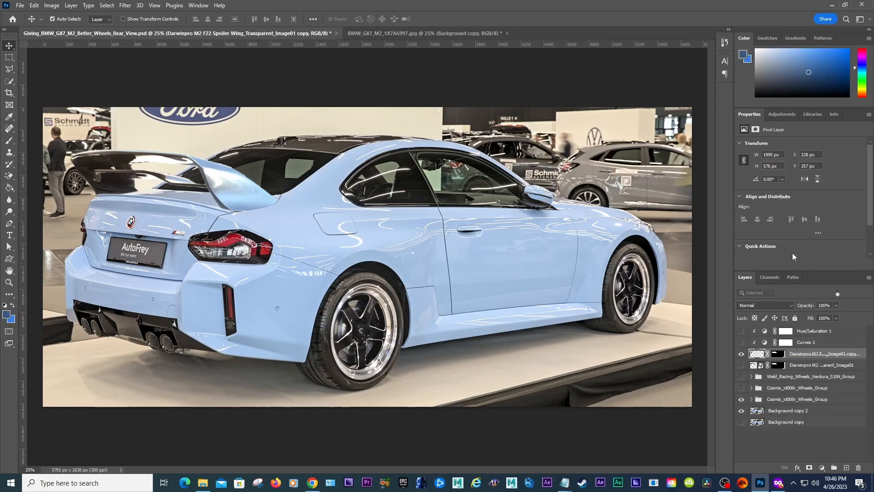
click(822, 467)
click(811, 341)
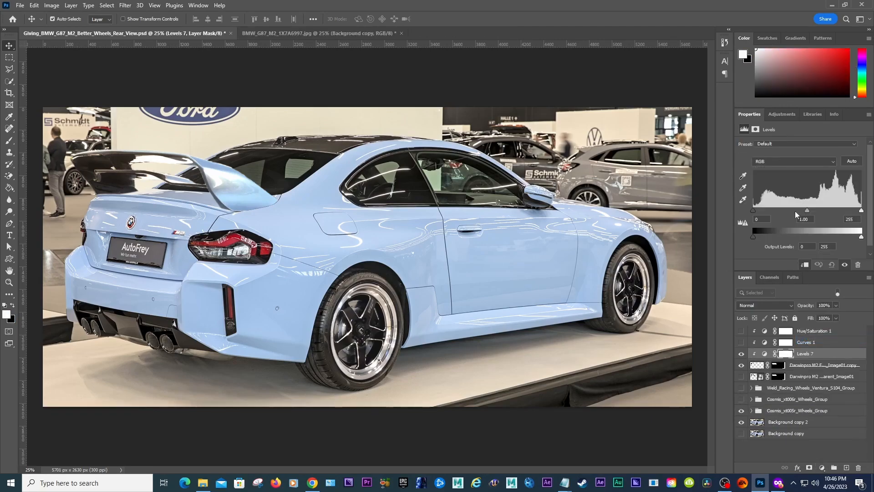
drag(807, 211, 825, 219)
mouse_move(822, 215)
mouse_down()
mouse_move(815, 211)
mouse_move(822, 219)
mouse_up()
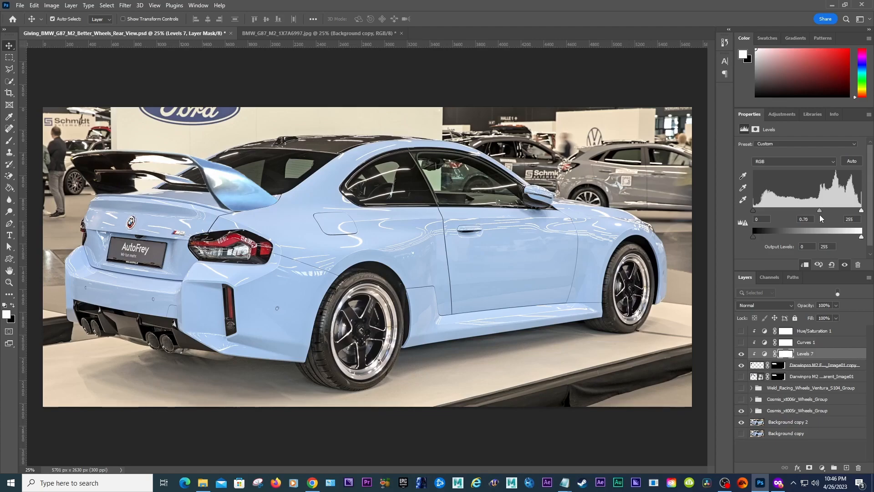
Try small changes to the Levels layer's input and output ranges, keeping only a shadow input of 5
mouse_move(861, 210)
mouse_down()
mouse_move(849, 211)
mouse_move(861, 211)
mouse_up()
mouse_move(754, 211)
mouse_down()
mouse_move(763, 211)
mouse_move(754, 212)
mouse_up()
drag(754, 211, 756, 212)
key(ctrl+z)
mouse_move(754, 237)
mouse_down()
mouse_move(765, 237)
mouse_move(753, 237)
mouse_up()
drag(860, 238, 827, 237)
key(ctrl+z)
drag(753, 212, 755, 210)
Compare the spoiler with the Curves 1 and Hue/Saturation 1 layers shown and hidden
click(742, 343)
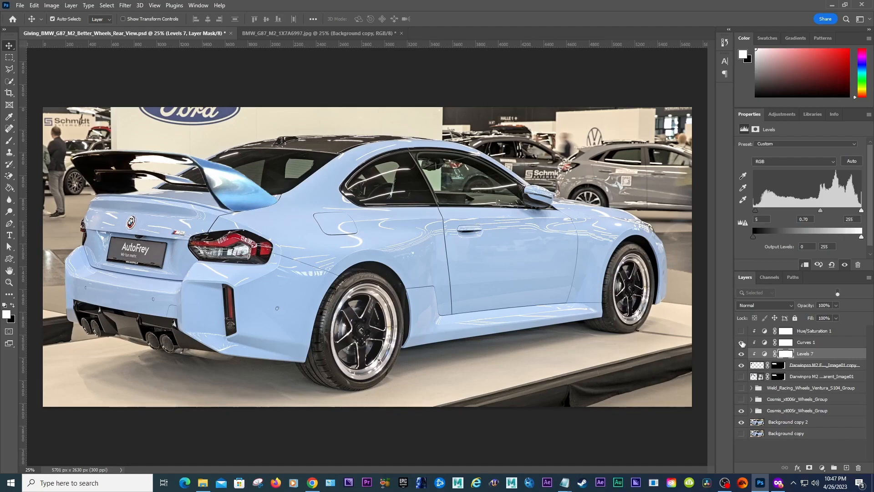
click(742, 343)
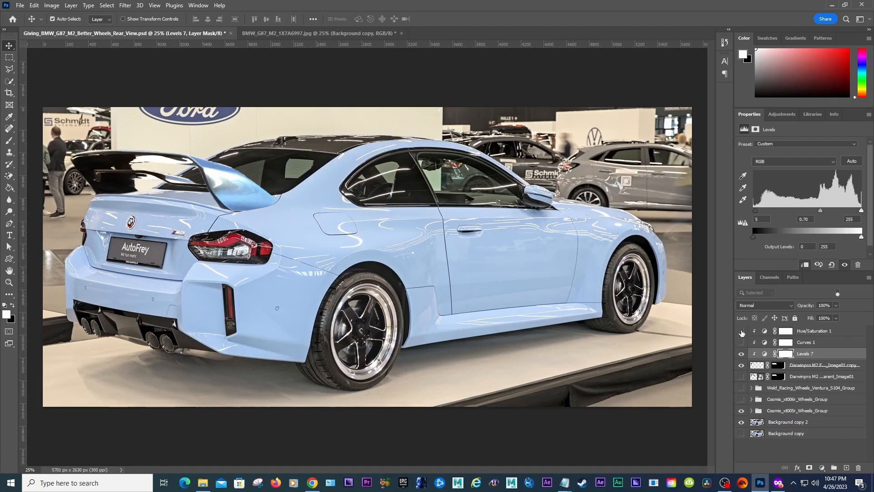
click(742, 332)
click(741, 342)
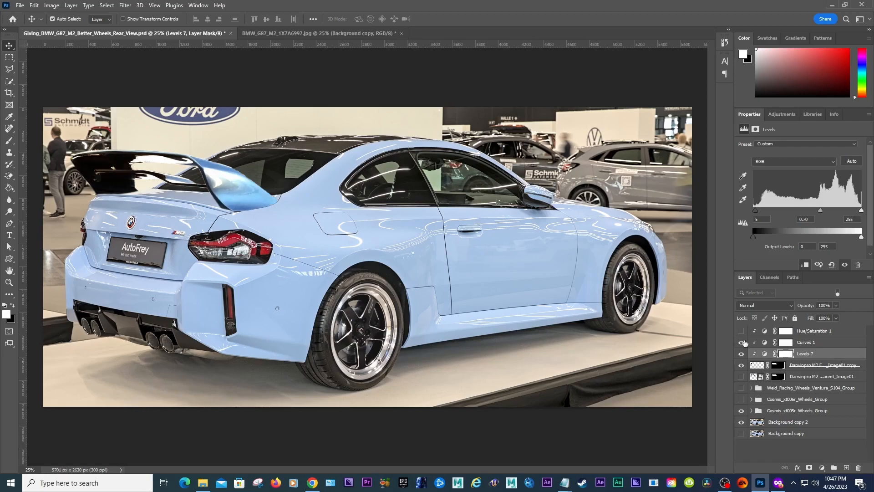
Try reshaping the shadow and highlight points of the Curves 1 layer and compare the spoiler with that layer shown and hidden
click(766, 345)
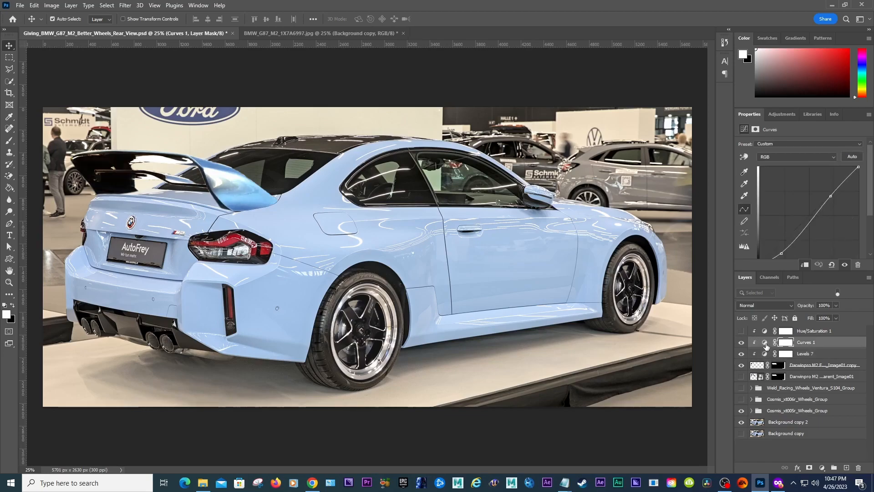
drag(781, 254, 781, 249)
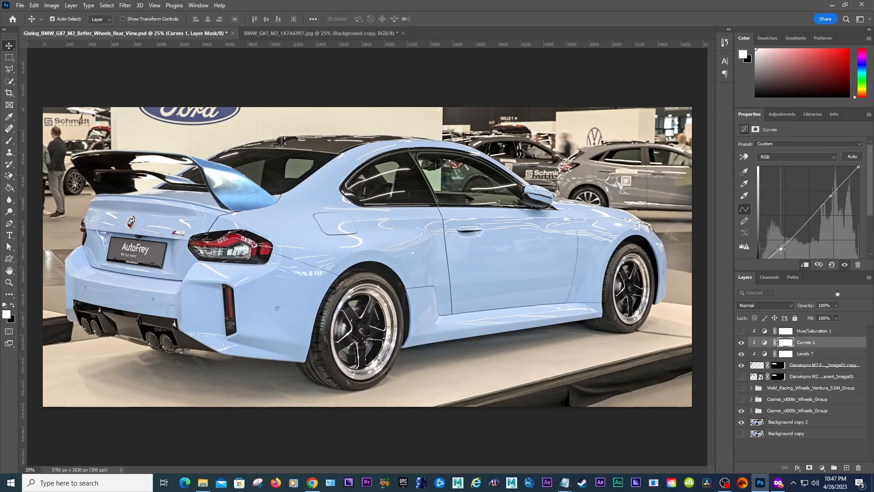
mouse_move(832, 196)
mouse_down()
mouse_move(820, 191)
mouse_move(831, 196)
mouse_up()
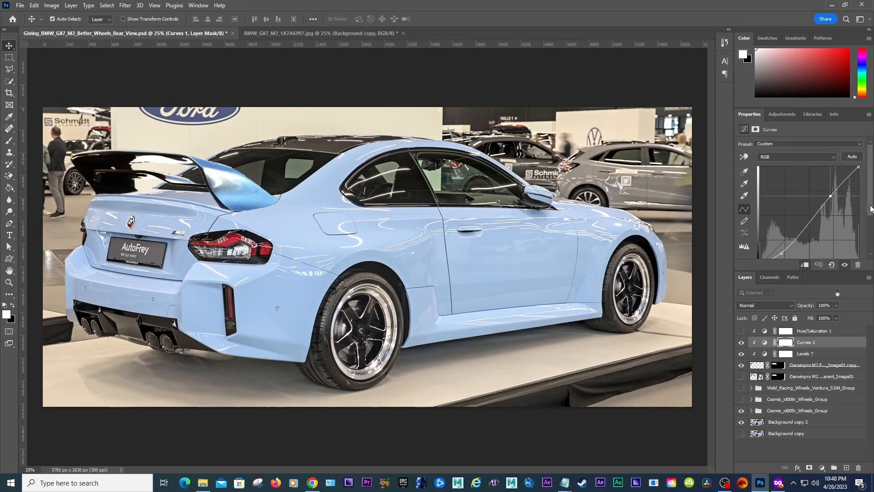
scroll(867, 214, down, 1)
click(741, 342)
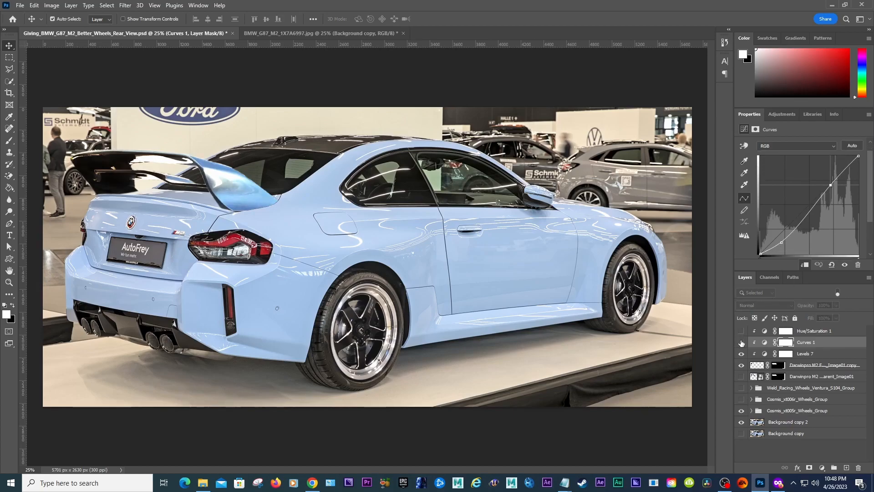
click(742, 342)
Delete the Curves 1 layer and compare the spoiler with Hue/Saturation 1 shown and hidden, leaving it hidden
drag(766, 342, 859, 467)
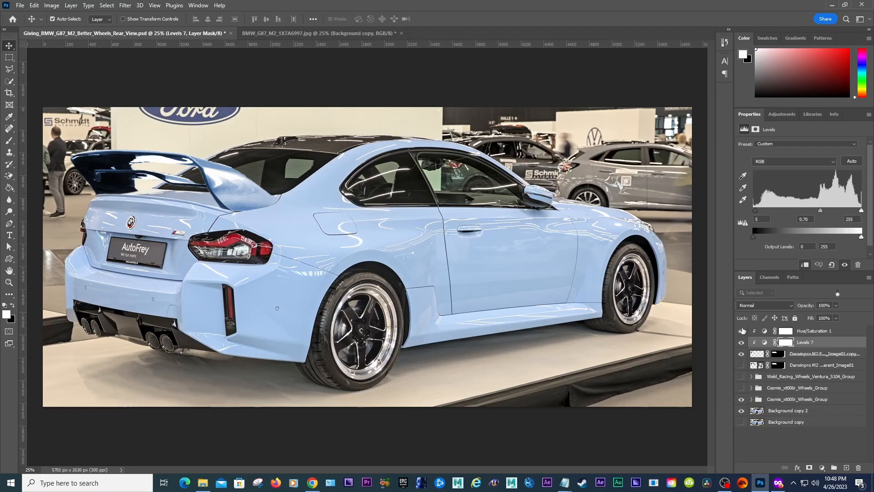
click(765, 332)
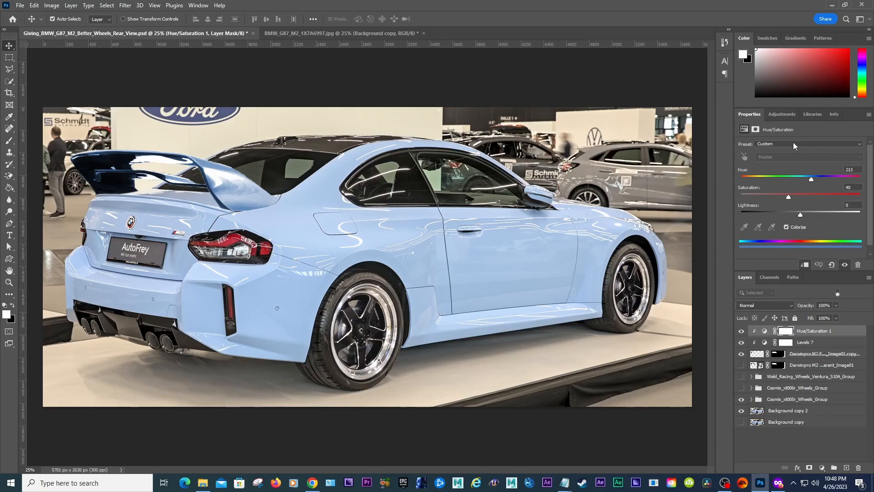
click(766, 332)
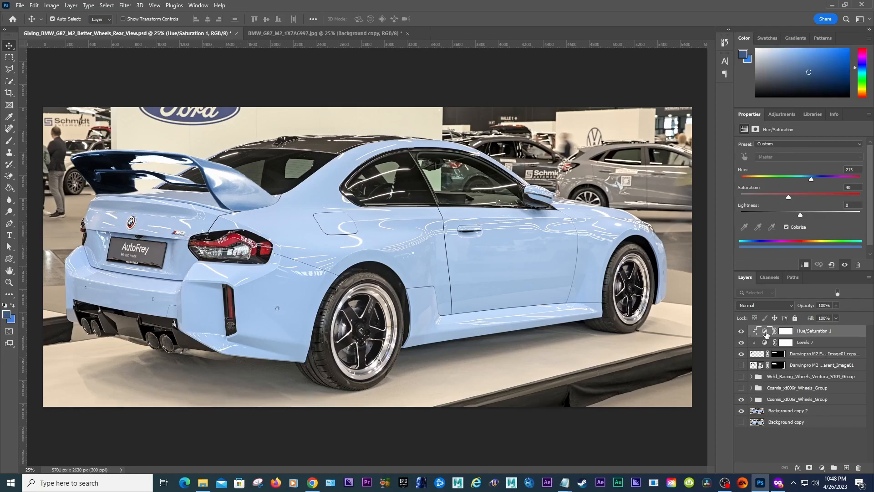
click(742, 332)
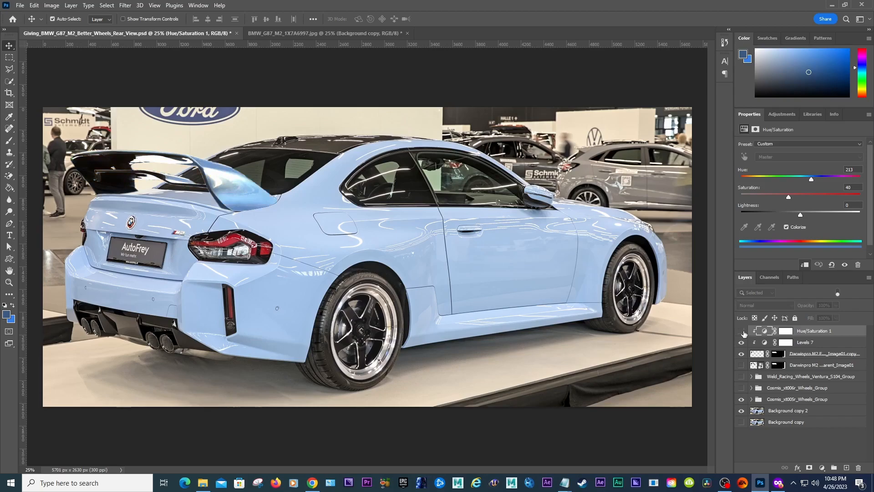
click(742, 332)
click(743, 332)
Try a shadow input of 28, a lower highlight input and narrower output levels on the Levels 7 layer, undoing each trial
click(767, 343)
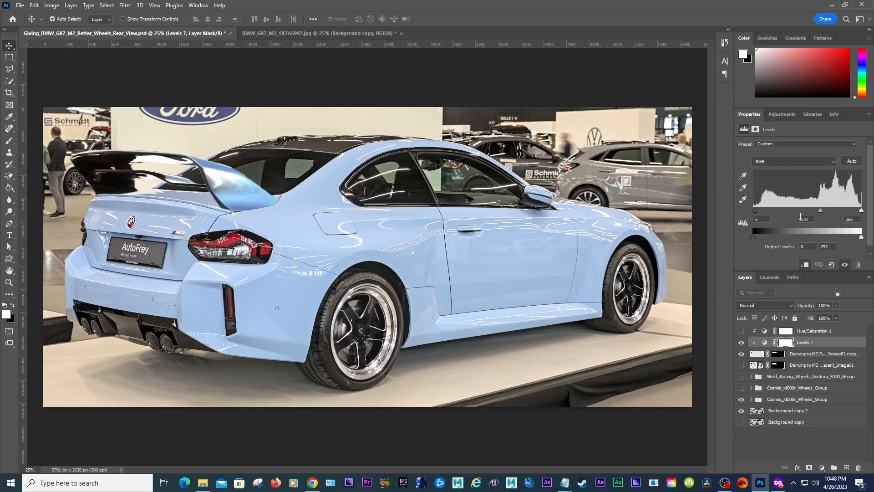
mouse_move(821, 211)
mouse_down()
mouse_move(809, 210)
mouse_move(821, 211)
mouse_up()
drag(756, 211, 765, 211)
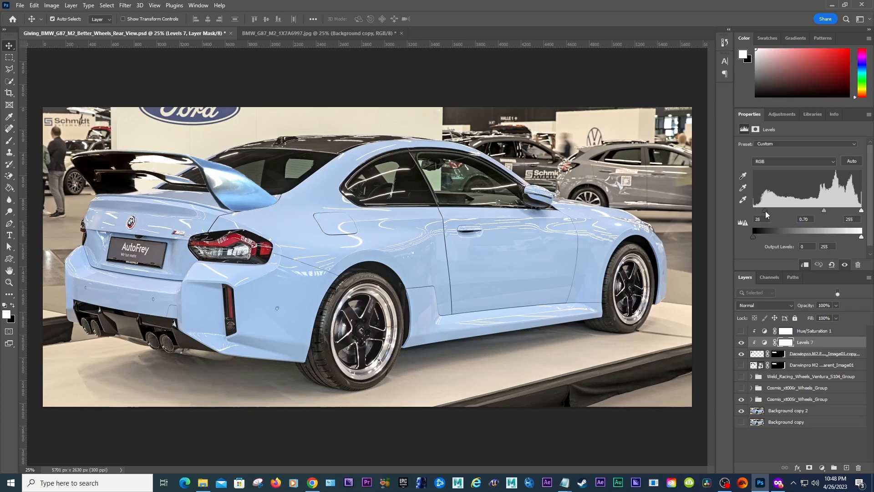
key(ctrl+z)
drag(861, 210, 846, 209)
key(ctrl+z)
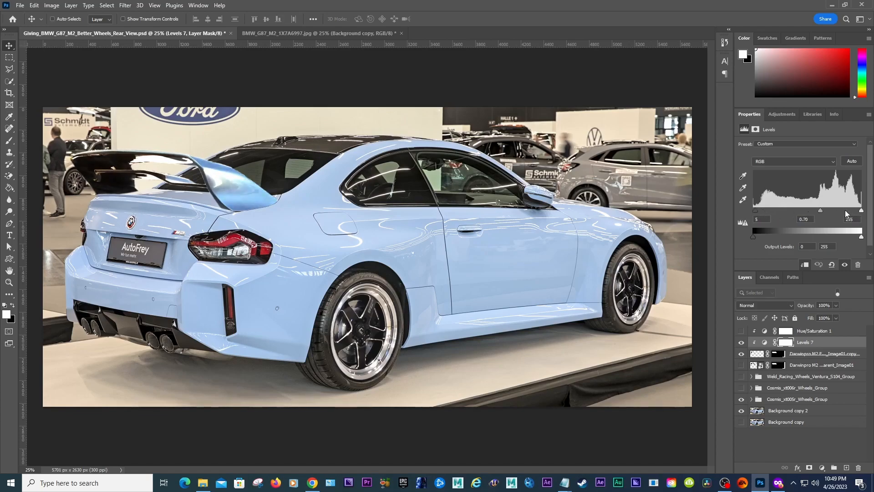
mouse_move(861, 236)
mouse_down()
mouse_move(837, 235)
mouse_move(849, 236)
mouse_up()
key(ctrl+z)
drag(753, 237, 765, 235)
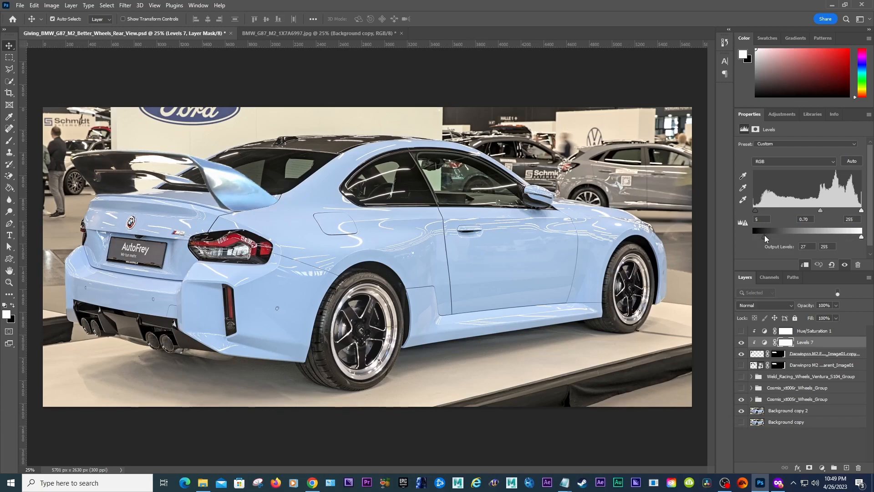
key(ctrl+z)
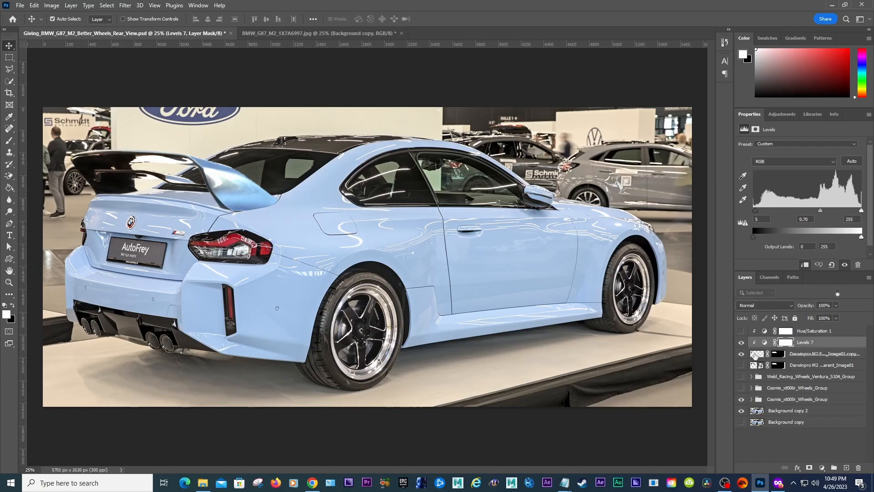
Try an Exposure adjustment layer directly above the spoiler copy with altered gamma correction, and undo it
click(742, 354)
click(742, 355)
click(753, 356)
click(822, 468)
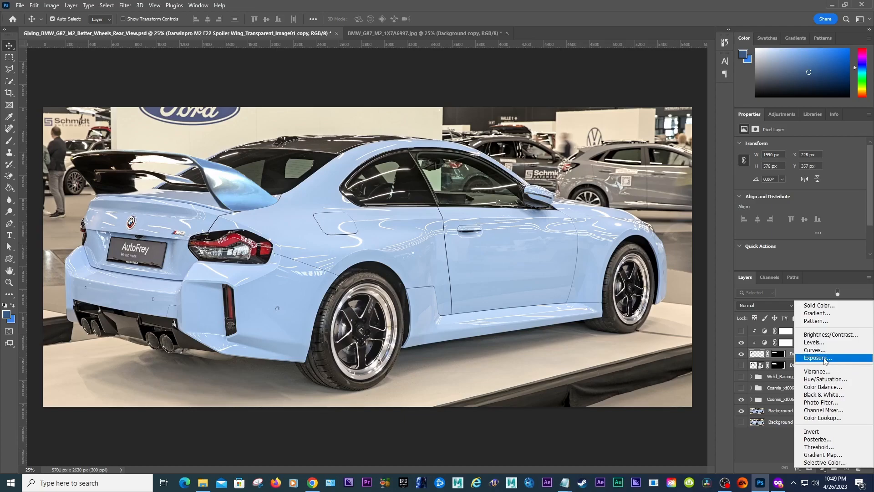
click(818, 358)
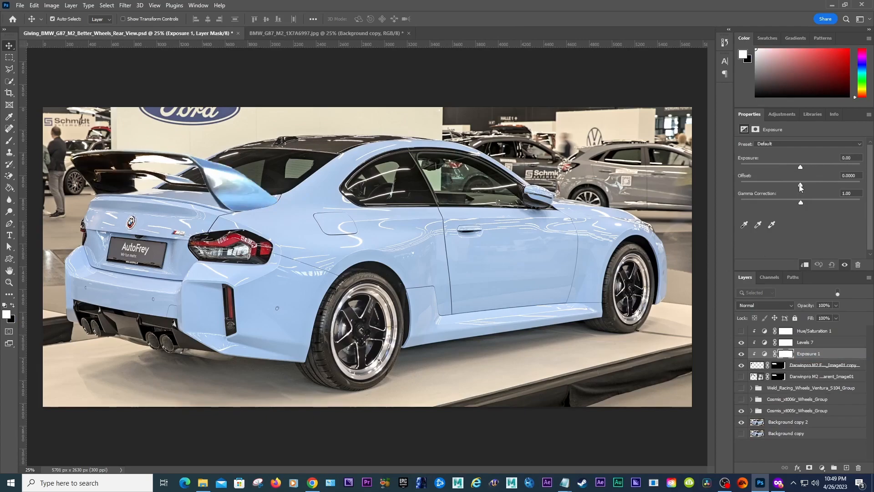
mouse_move(801, 203)
mouse_down()
mouse_move(762, 203)
mouse_move(804, 202)
mouse_up()
key(ctrl+z)
key(ctrl+z)
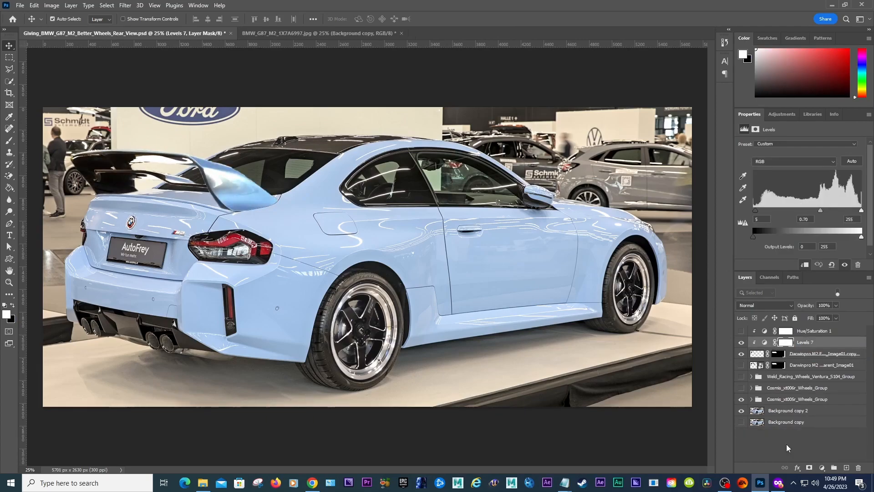
Try a Brightness/Contrast adjustment layer above Levels 7 with brightness 37 and contrast 13
click(822, 468)
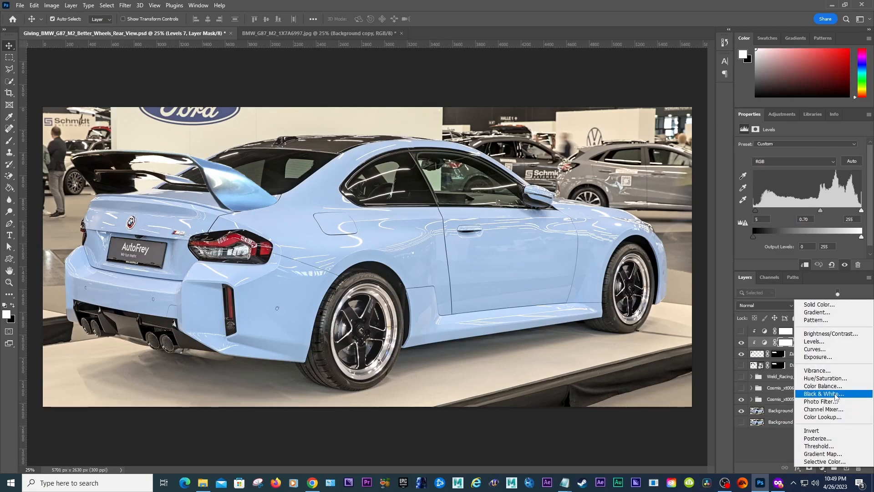
click(815, 337)
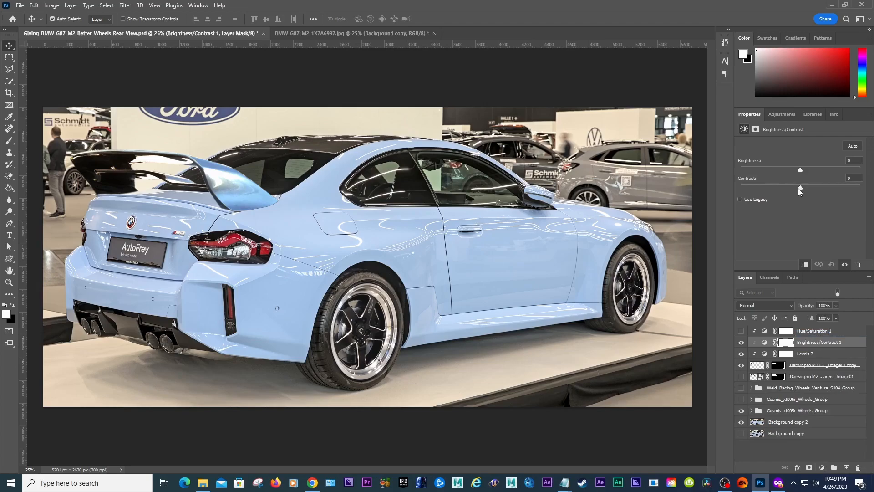
drag(745, 186, 860, 191)
click(832, 265)
drag(801, 168, 756, 191)
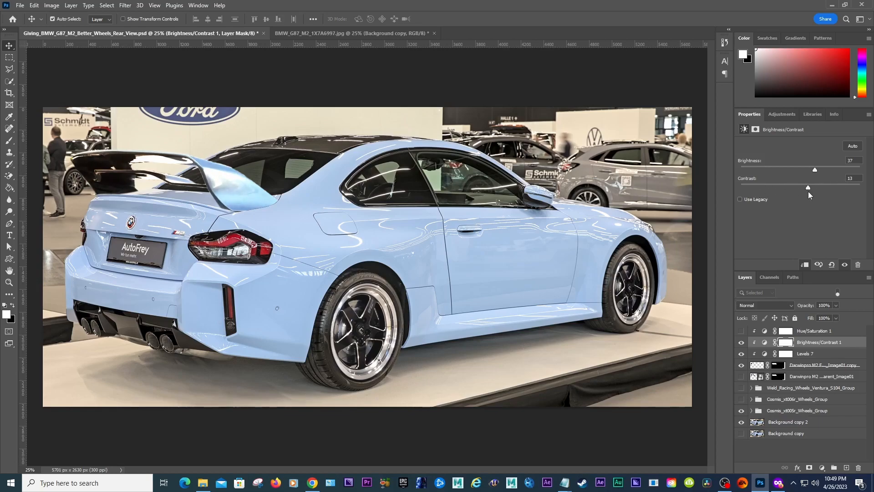
Compare the spoiler with and without the Brightness/Contrast 1 layer, and delete that layer
click(742, 342)
click(743, 343)
click(743, 343)
click(743, 343)
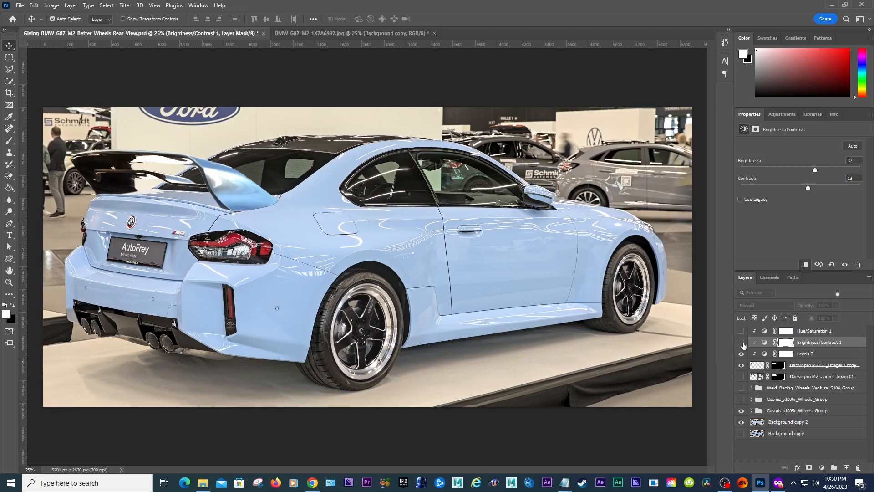
click(743, 343)
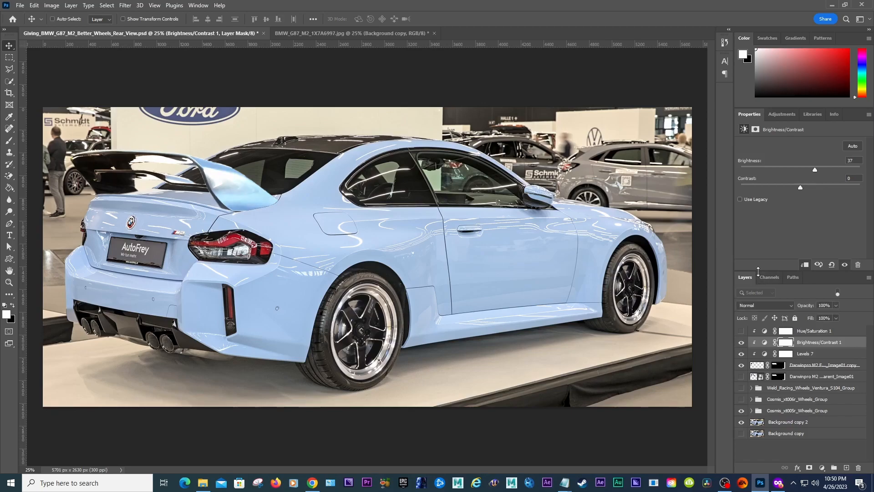
key(Delete)
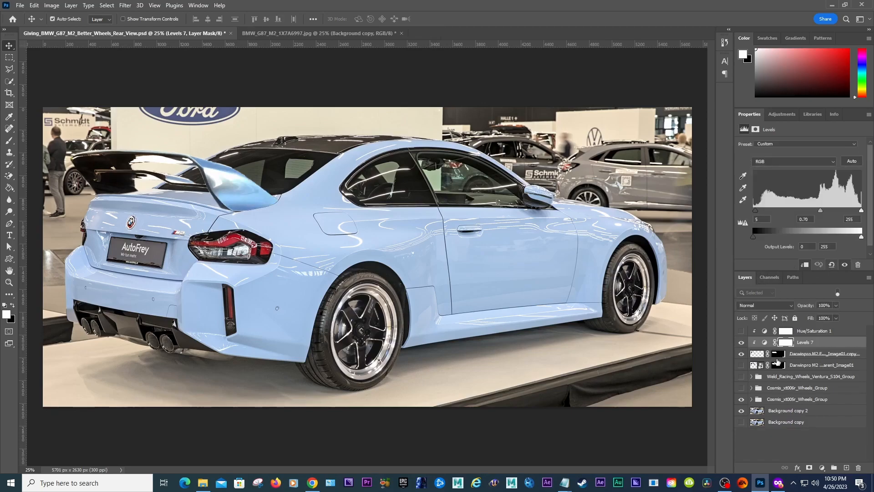
Add a Curves adjustment layer directly above the spoiler copy, with RGB curve points mapping input 51 to 38 and 184 to 192
click(758, 354)
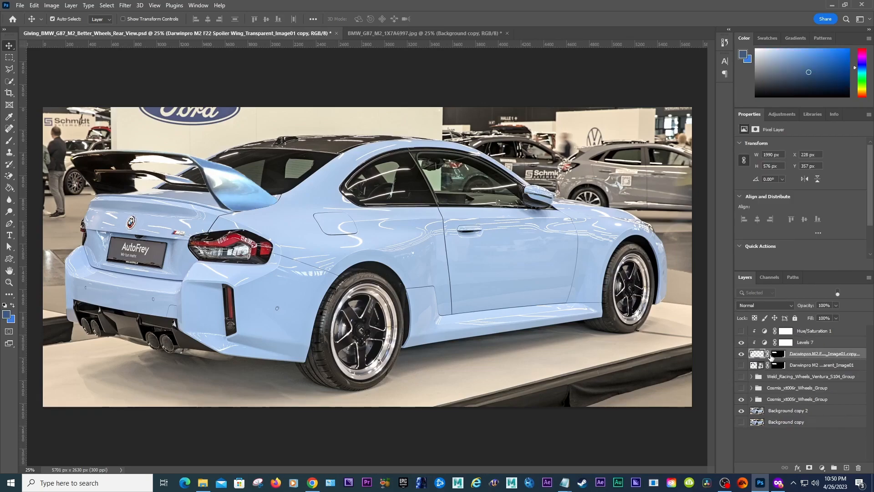
click(822, 468)
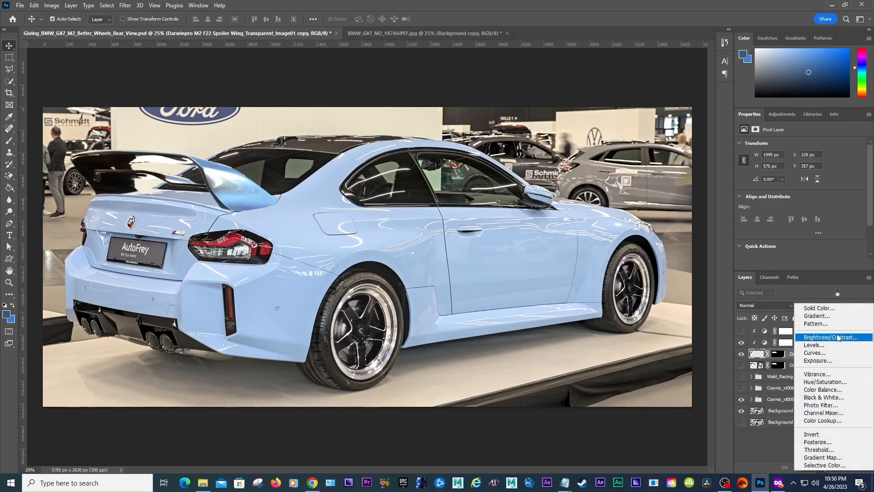
click(815, 353)
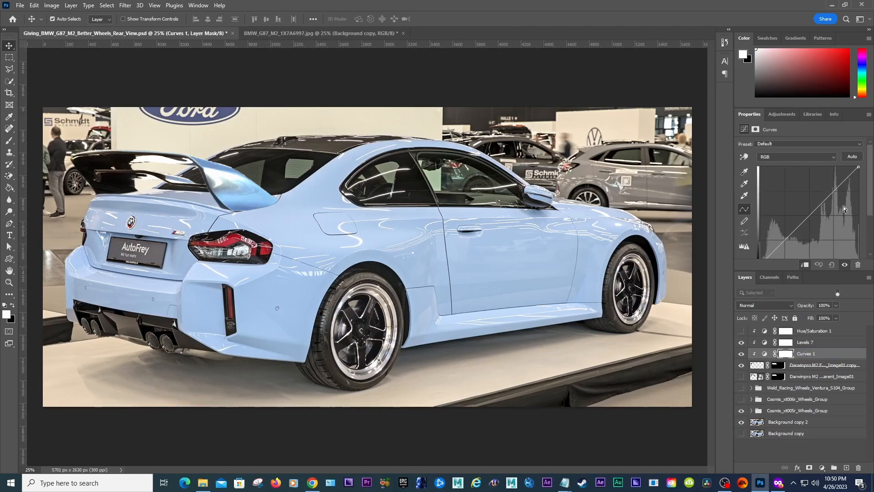
drag(869, 205, 870, 221)
mouse_move(759, 237)
mouse_down()
mouse_move(770, 245)
mouse_move(763, 253)
mouse_up()
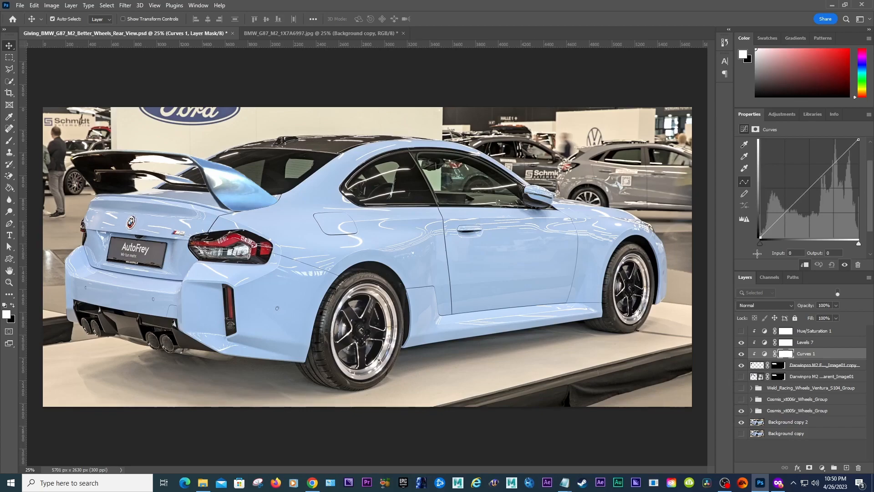
drag(777, 220, 780, 223)
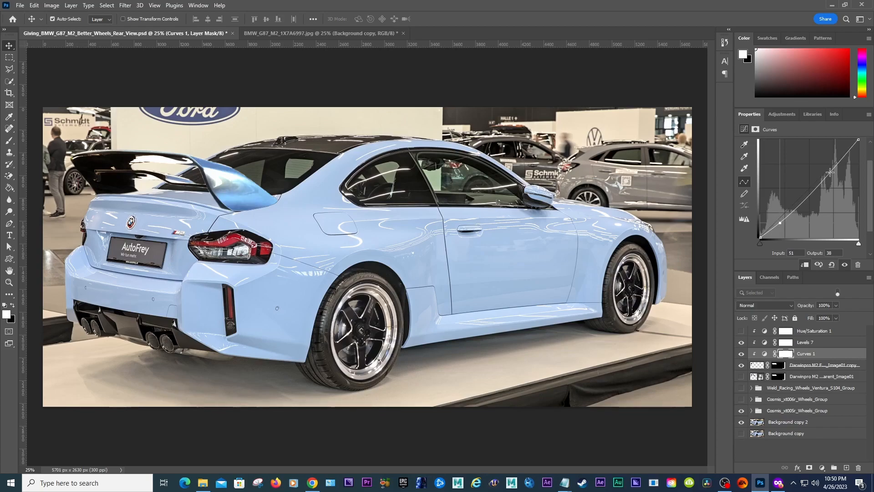
drag(832, 165, 831, 163)
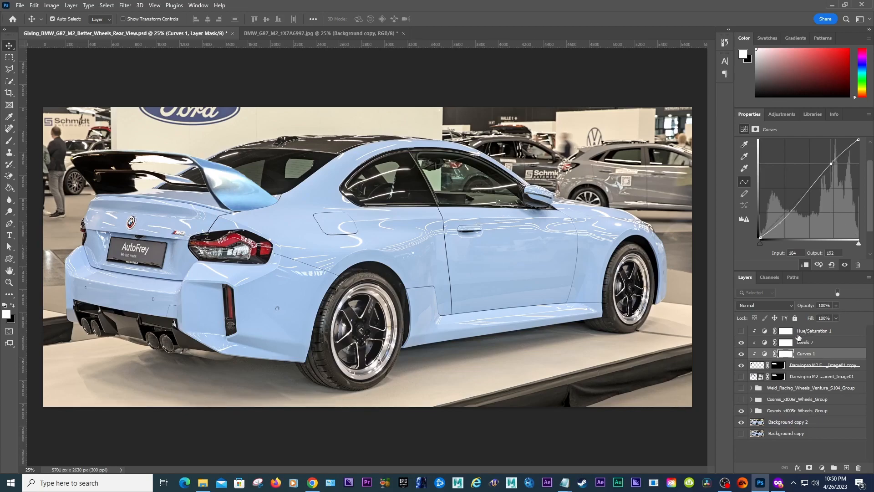
click(757, 365)
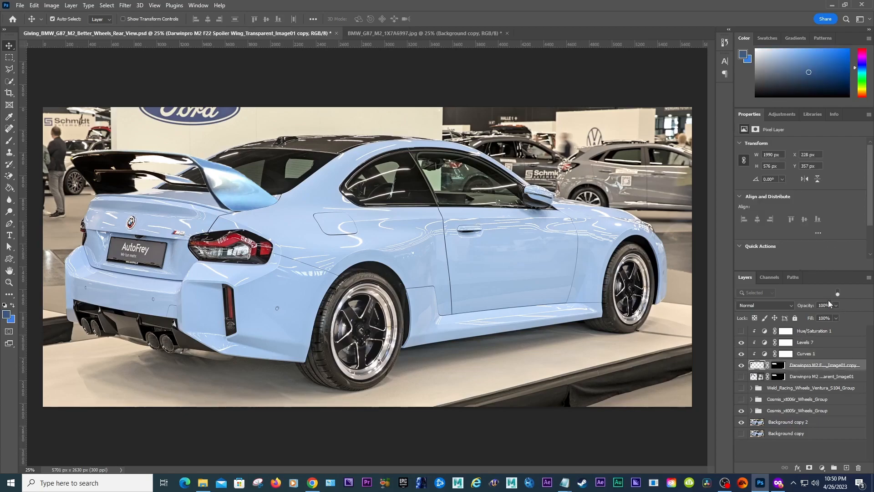
Try lowering the opacity of the color-matched spoiler copy to about 50%, and undo the change
click(836, 305)
drag(838, 316, 817, 319)
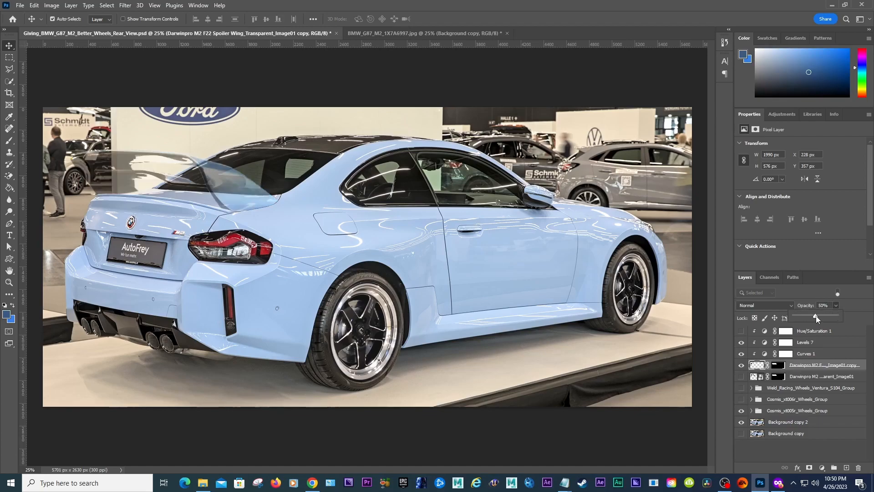
key(ctrl+z)
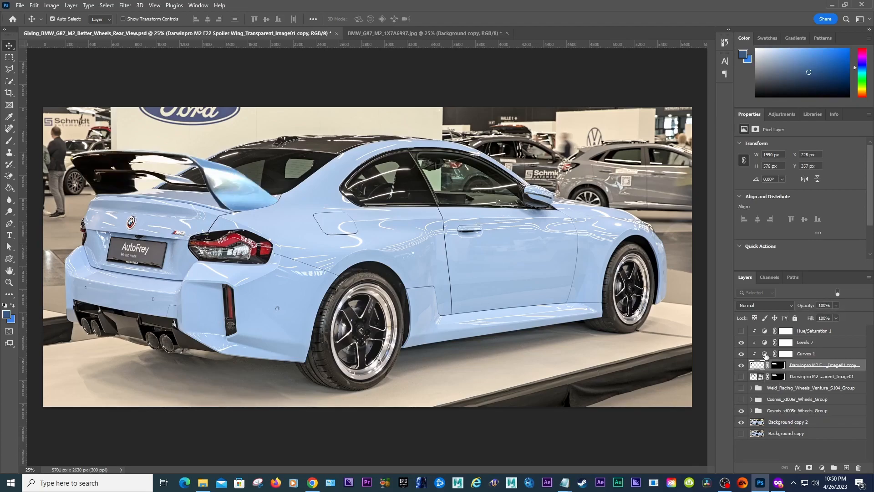
Try a lower opacity on the Curves 1 adjustment layer, and restore it to 100%
click(765, 354)
click(836, 306)
drag(832, 318, 804, 316)
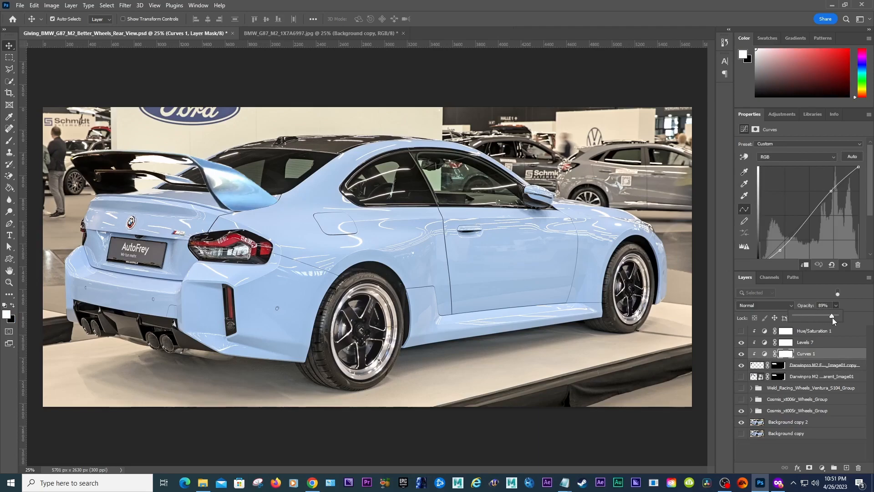
drag(837, 318, 838, 318)
Try lower opacities on the Levels 7 adjustment layer, undo them, and deselect all layers
click(765, 342)
click(836, 305)
drag(837, 316, 805, 316)
key(ctrl+z)
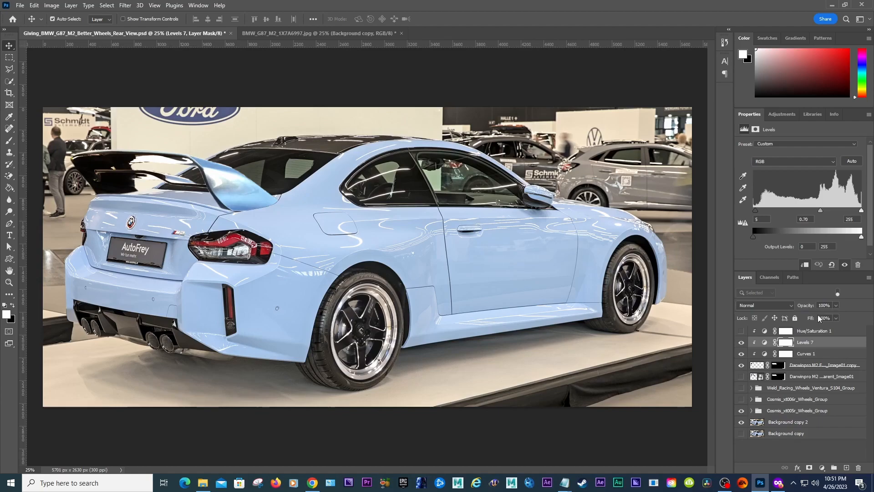
click(836, 306)
drag(838, 316, 827, 318)
key(ctrl+z)
click(782, 441)
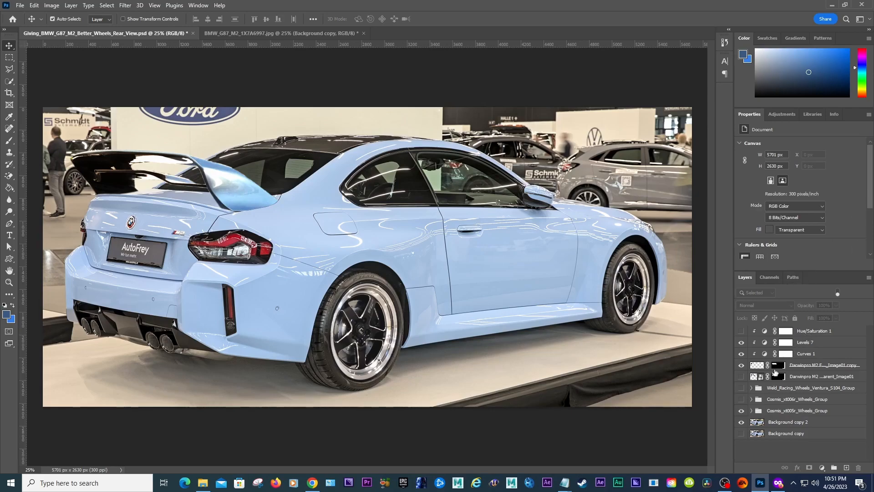
Bend the Blue channel curve of the Curves 1 layer slightly upward in the midtones
click(754, 368)
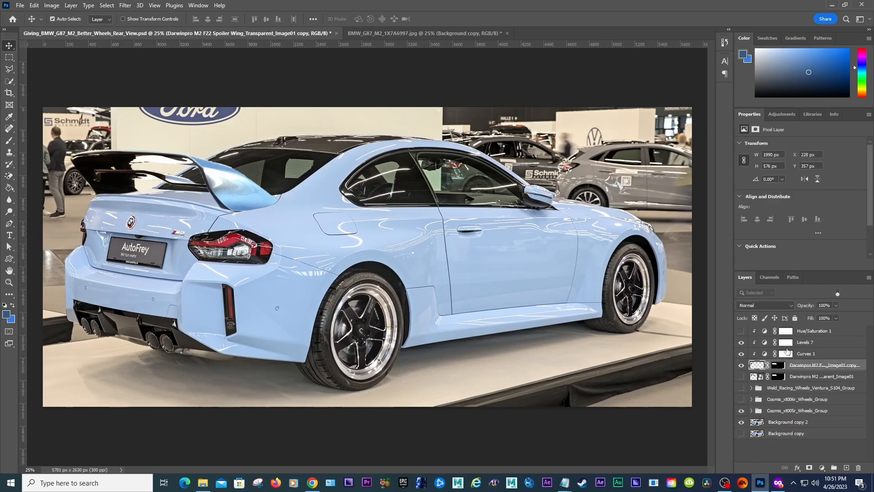
click(787, 354)
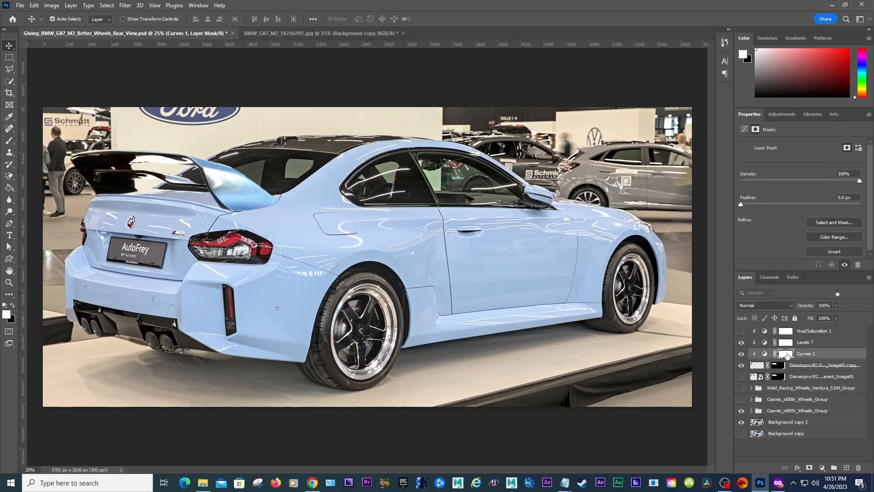
click(766, 355)
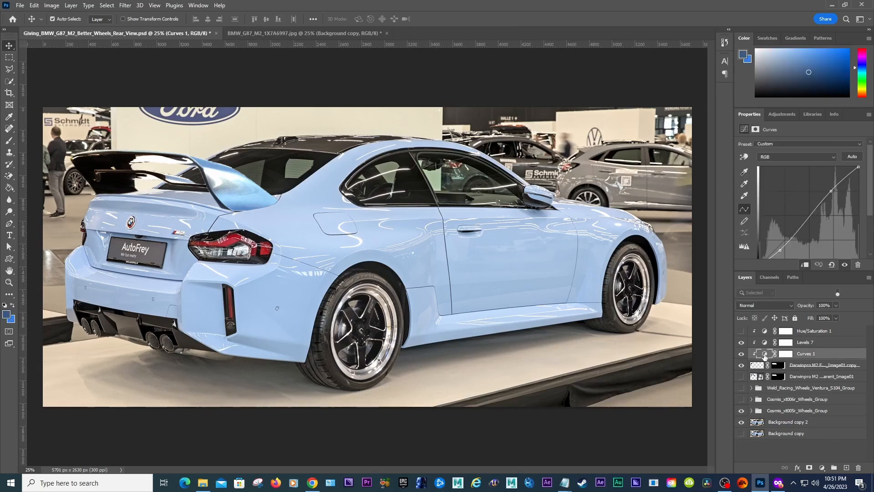
click(784, 156)
click(779, 185)
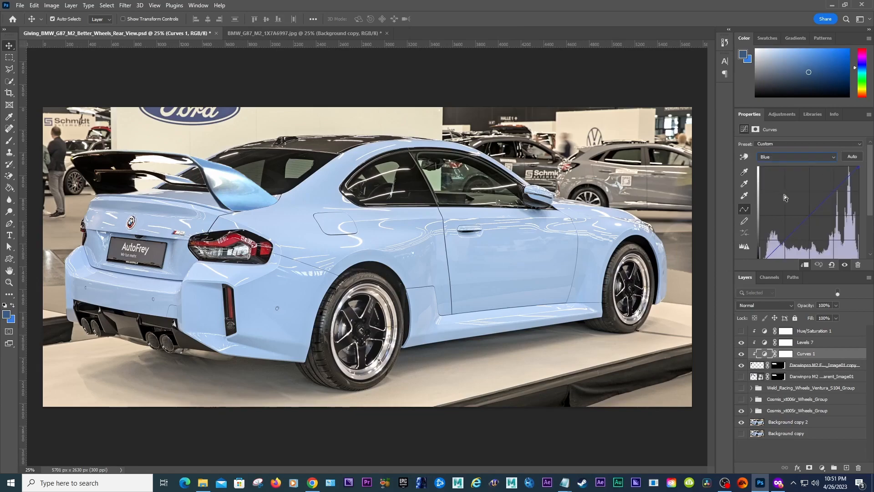
mouse_move(811, 213)
mouse_down()
mouse_move(815, 196)
mouse_move(819, 216)
mouse_move(804, 206)
mouse_move(801, 219)
mouse_up()
Try bending the Red and Green channel curves of Curves 1, discard those changes, and return to the RGB curve
click(797, 157)
click(792, 167)
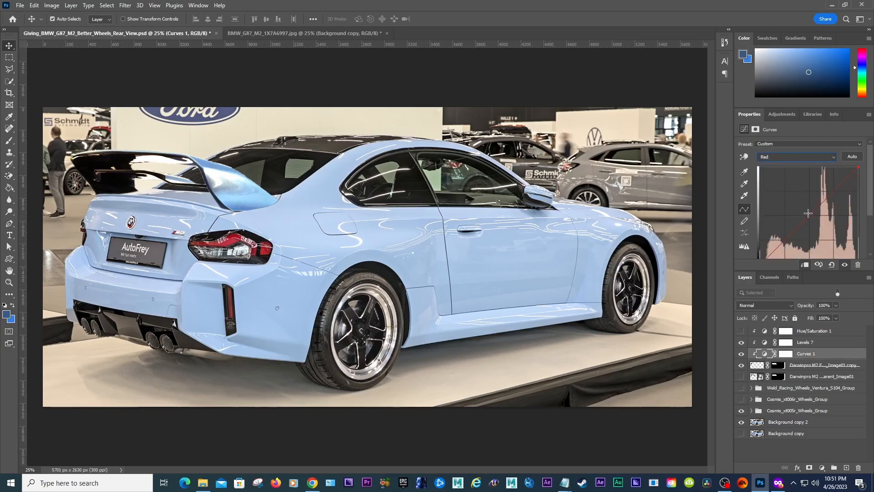
drag(810, 214, 793, 166)
click(794, 156)
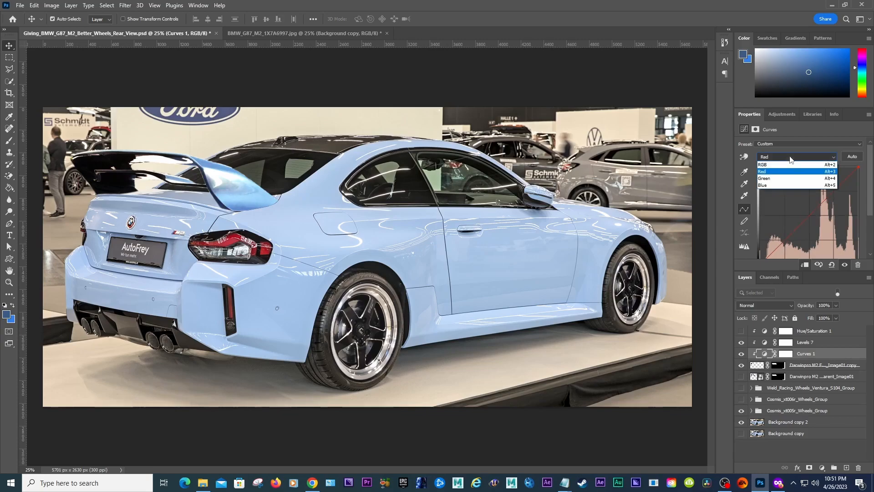
click(796, 180)
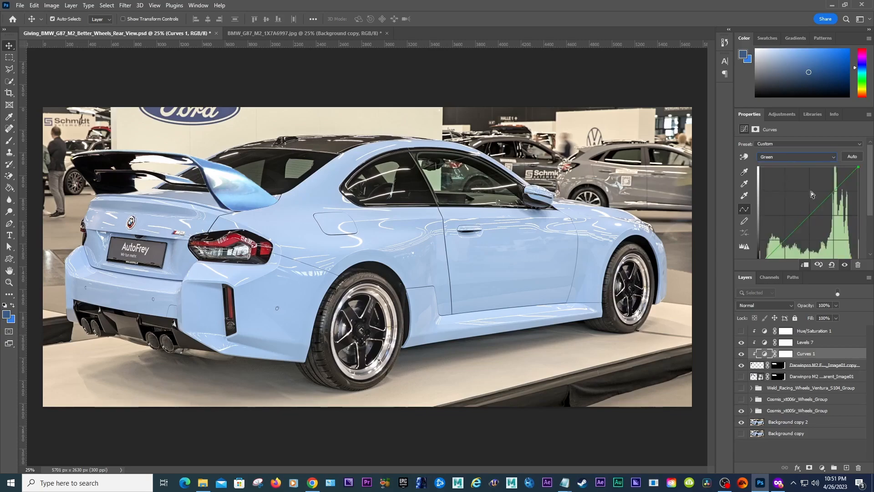
click(812, 214)
drag(813, 214, 811, 216)
click(813, 159)
click(795, 164)
mouse_move(870, 193)
mouse_down()
mouse_move(872, 213)
mouse_move(870, 196)
mouse_up()
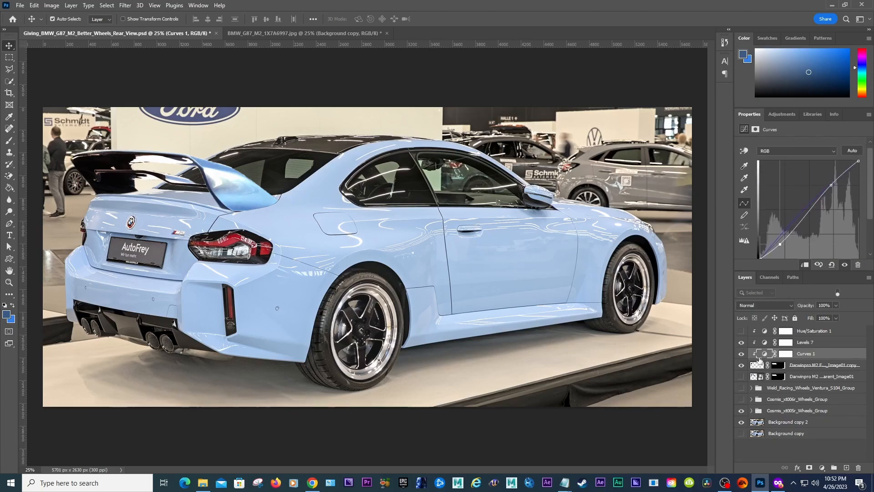
Compare the spoiler with and without the Levels 7 adjustment layer
click(742, 342)
click(742, 343)
click(743, 343)
click(743, 343)
click(742, 343)
click(742, 343)
click(743, 343)
click(743, 343)
click(742, 343)
click(742, 343)
click(743, 343)
click(743, 343)
click(743, 343)
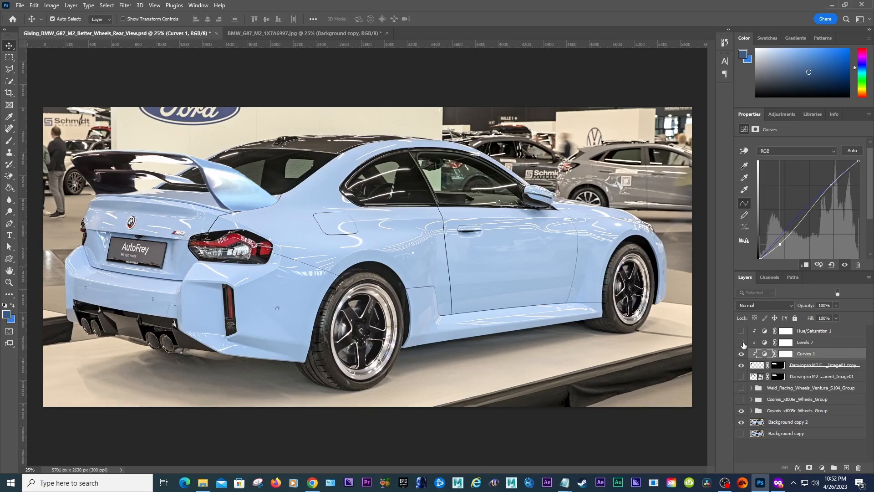
click(743, 342)
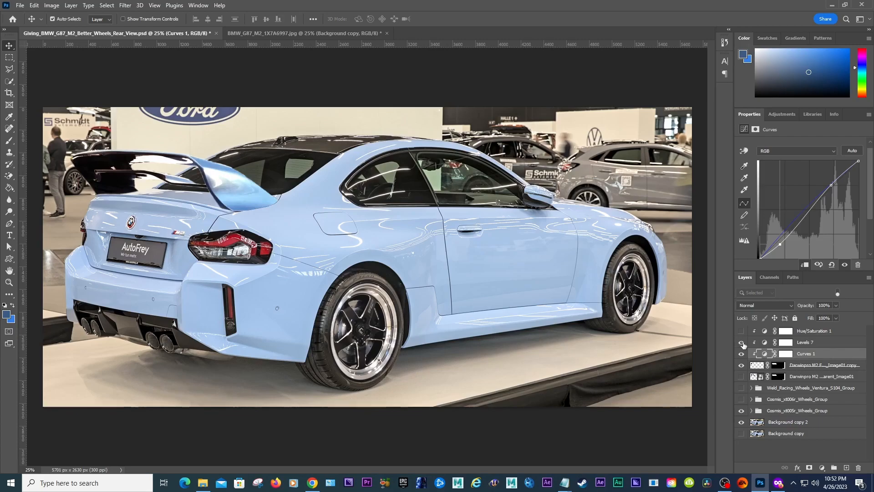
Compare the image with and without the Curves 1 layer and the spoiler copy
click(742, 354)
click(742, 354)
click(741, 365)
click(742, 365)
Show the Hue/Saturation 1 adjustment layer and turn off its Colorize option
click(742, 332)
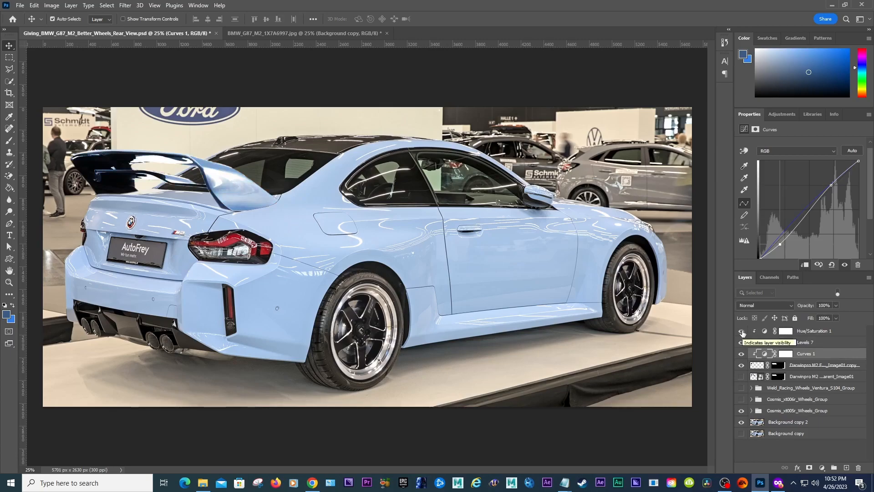
click(769, 331)
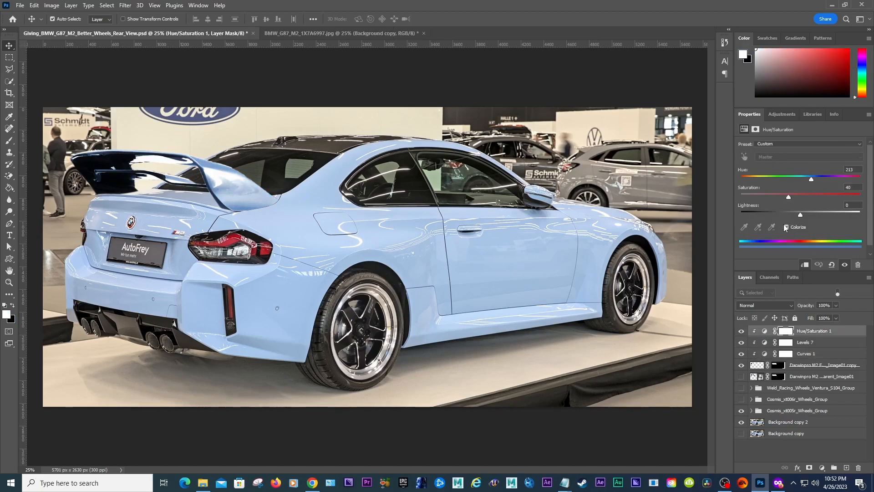
click(787, 227)
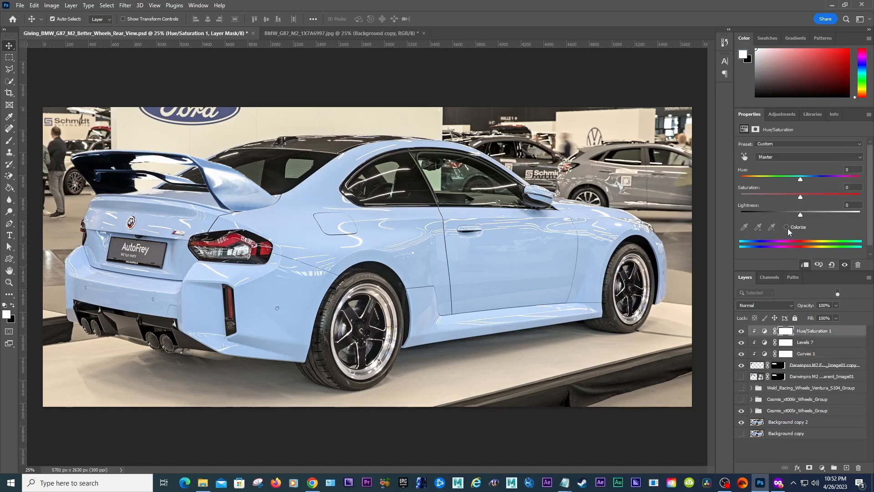
Try different lightness and saturation settings and a hue of +17 in Hue/Saturation 1, and undo them
drag(800, 215, 775, 199)
key(ctrl+z)
key(ctrl+z)
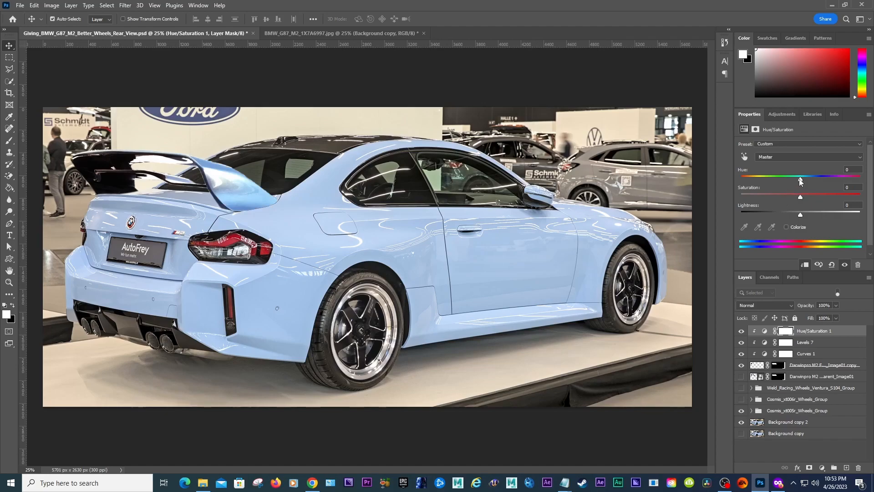
mouse_move(799, 181)
mouse_down()
mouse_move(790, 179)
mouse_move(811, 182)
mouse_up()
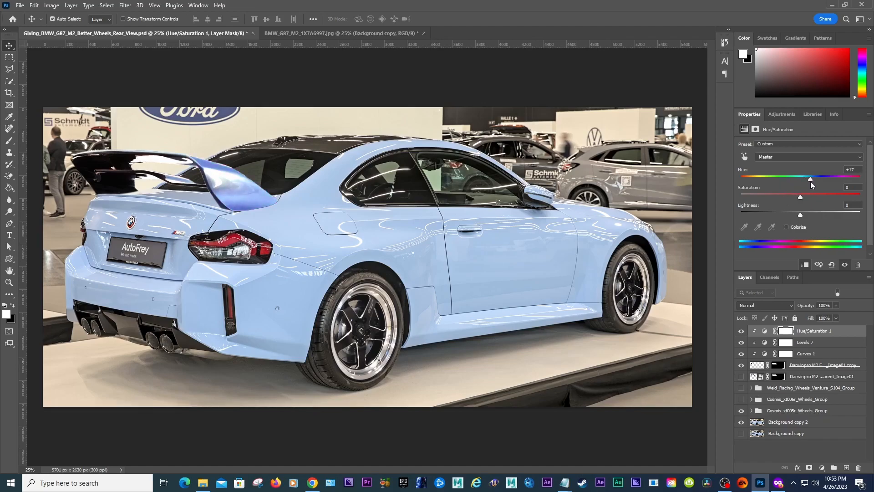
key(ctrl+z)
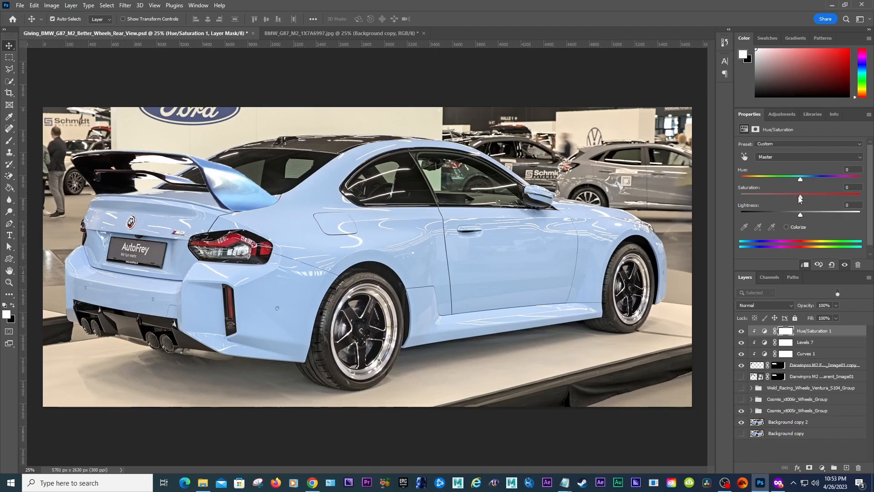
Lower the spoiler's saturation in the Hue/Saturation 1 layer, leaving its lightness at 0
drag(800, 198, 777, 198)
drag(801, 217, 800, 215)
Try a higher black input level in Levels 7, undo it, and set the white input level to 245
click(766, 343)
mouse_move(821, 212)
mouse_down()
mouse_move(813, 214)
mouse_move(820, 214)
mouse_up()
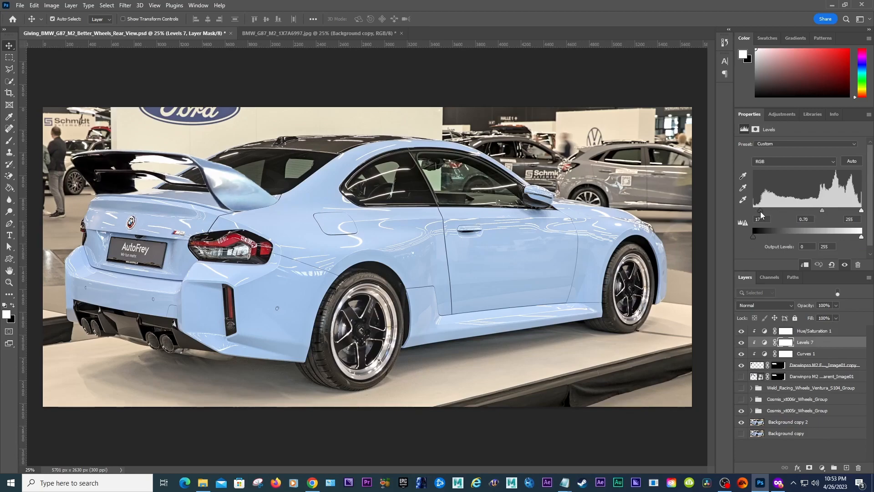
drag(756, 212, 765, 213)
key(ctrl+z)
drag(862, 211, 851, 211)
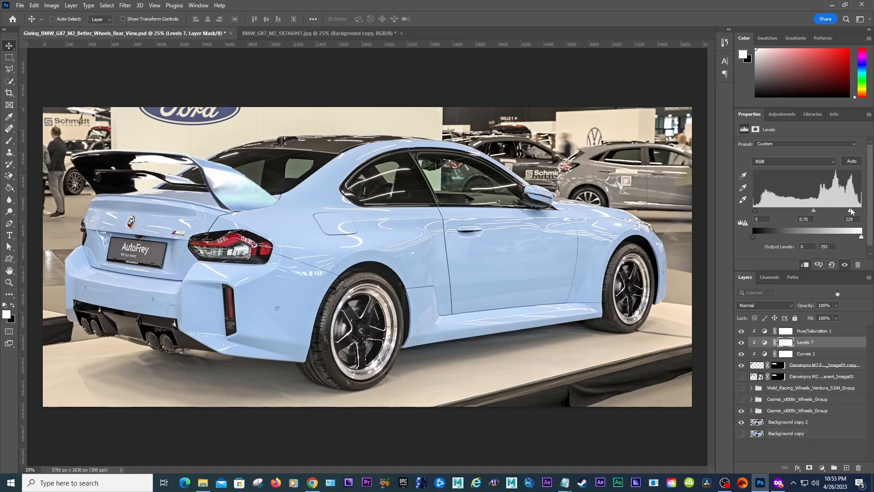
drag(851, 210, 858, 213)
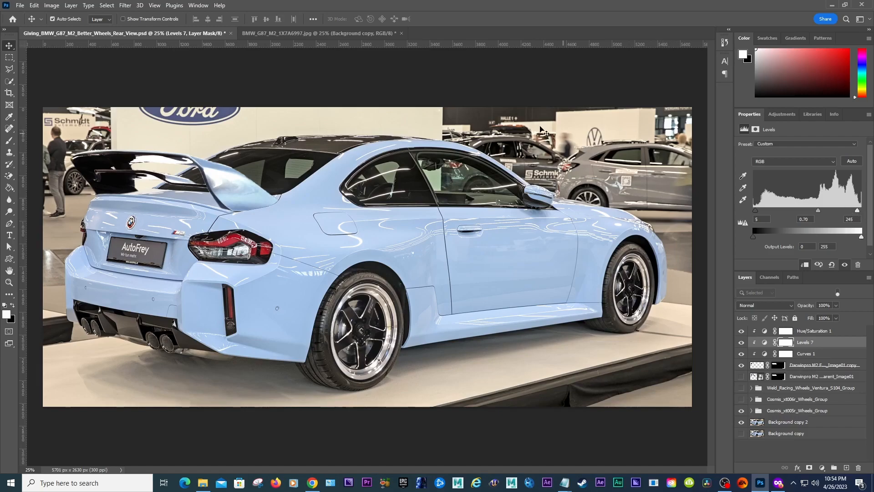
Save the document as Giving_BMW_G87_M2_Better_Wheels_Rear_View.psd, replacing the existing file with Maximize Compatibility on
click(21, 5)
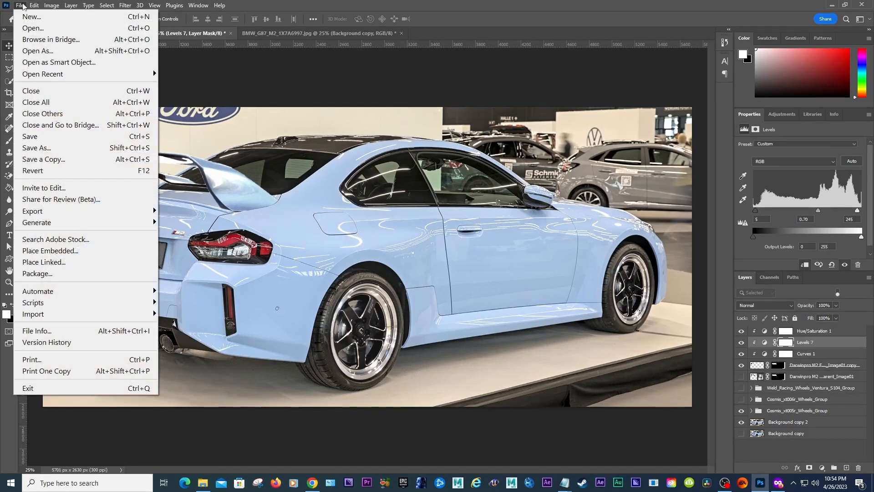
click(54, 148)
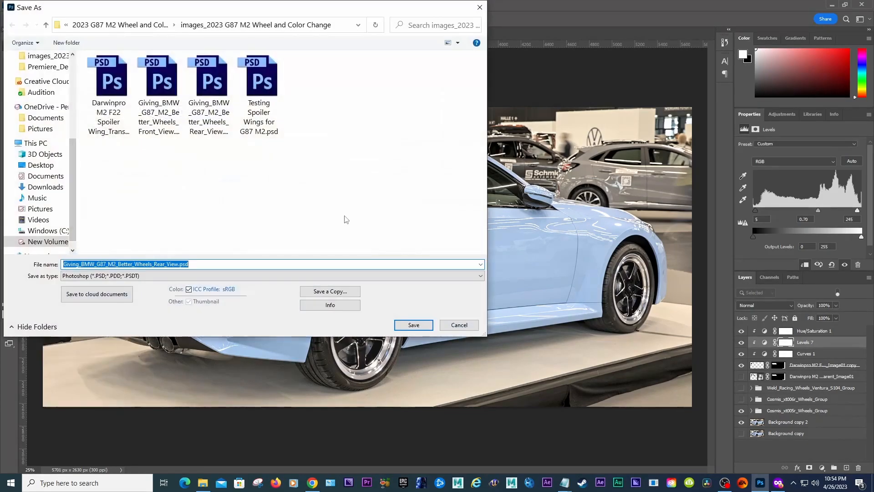
click(406, 326)
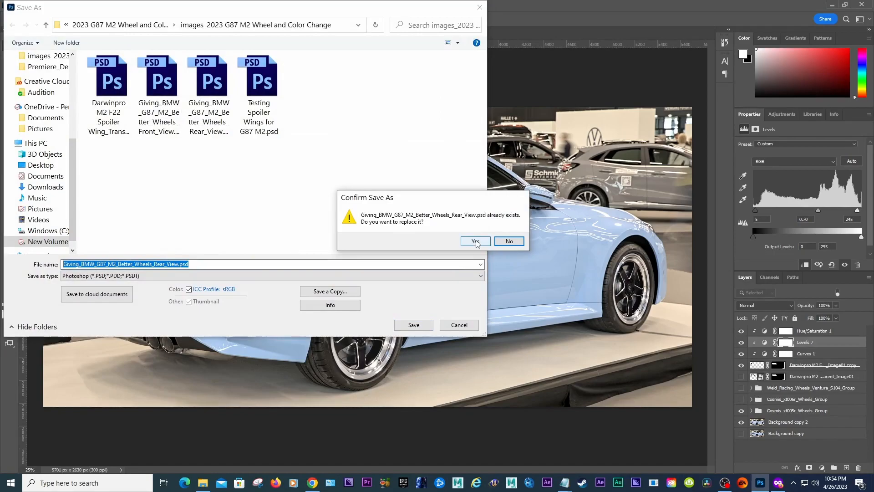
click(475, 241)
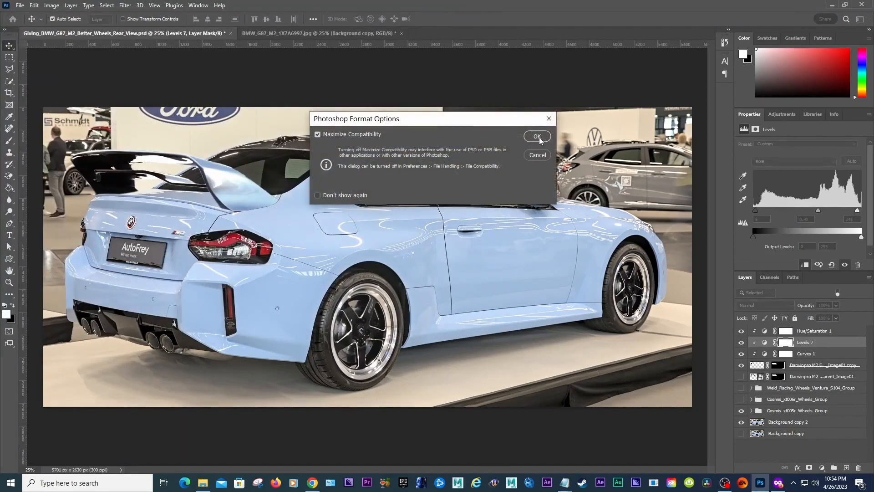
click(540, 137)
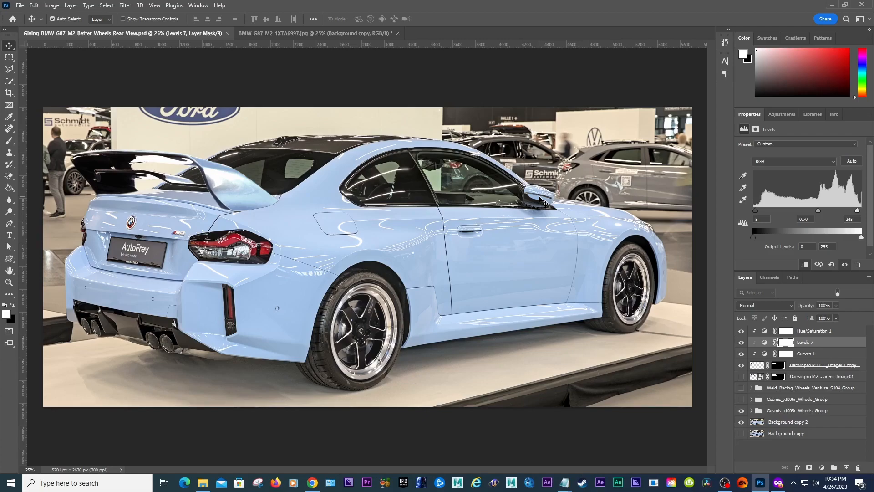
Compare the car with the Cosmis_xt006r, Weld_Racing_Wheels_Ventura_S104 and original wheels, and show the Cosmis_vt005r_Wheels_Group again
click(741, 410)
click(741, 399)
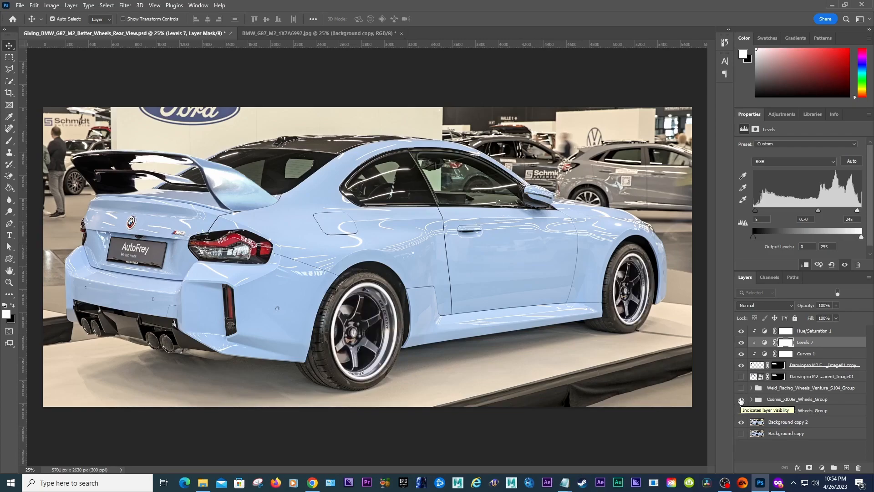
click(741, 399)
click(743, 388)
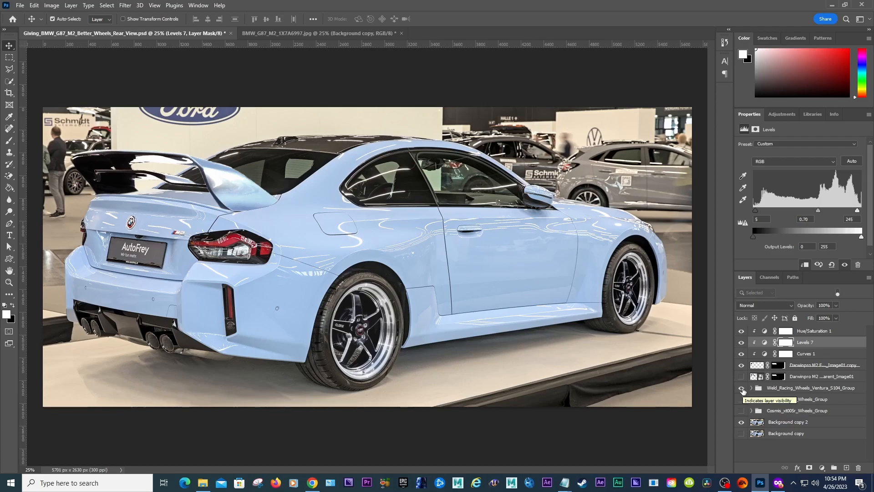
click(742, 388)
click(742, 388)
click(742, 388)
click(742, 400)
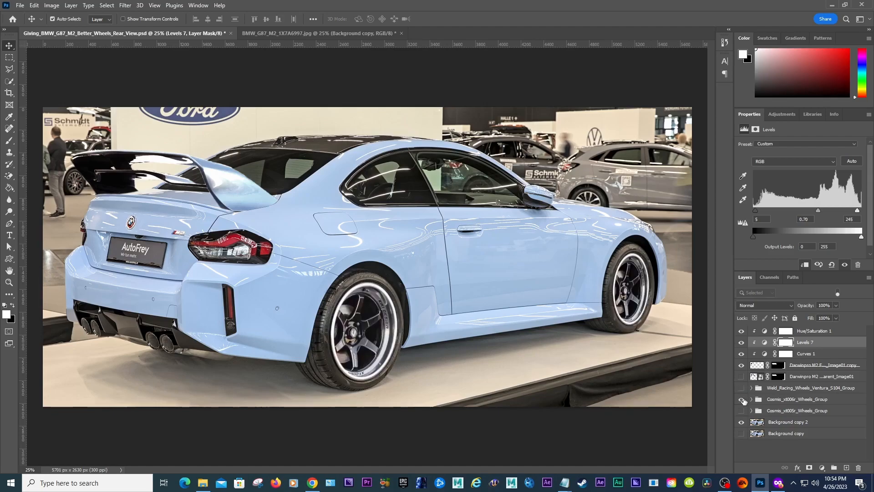
click(742, 399)
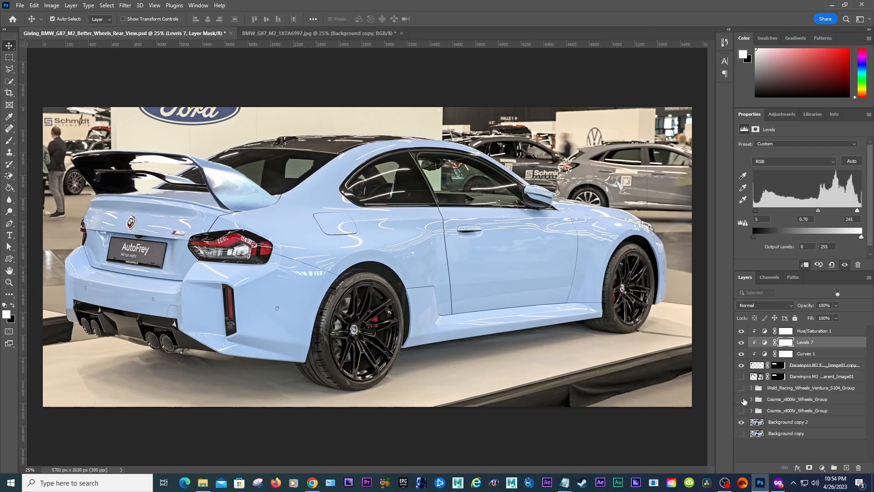
click(742, 411)
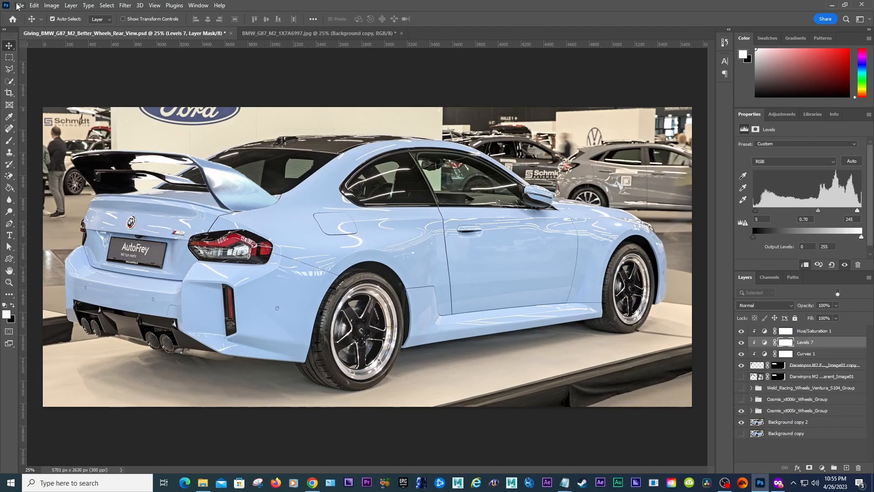
Save the rear-view document as a PSD again, replacing the existing file with Maximize Compatibility on
click(18, 5)
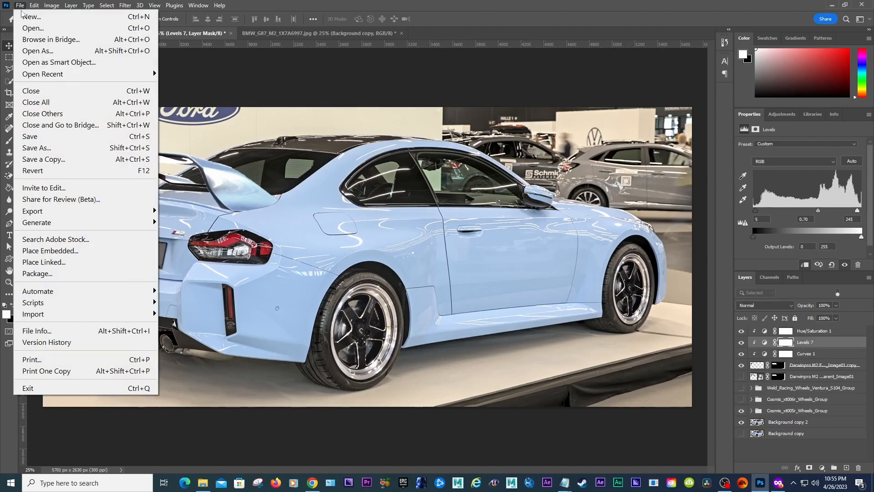
click(61, 147)
click(412, 324)
click(473, 242)
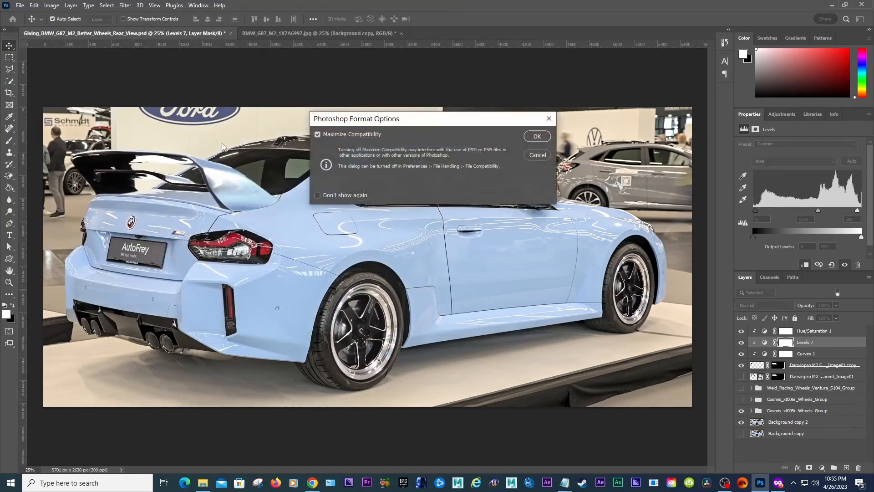
key(Return)
Open Giving_BMW_G87_M2_Better_Wheels_Front_View.psd from the images_2023 G87 M2 Wheel and Color Change folder
click(20, 5)
click(32, 28)
drag(483, 147, 477, 264)
click(264, 178)
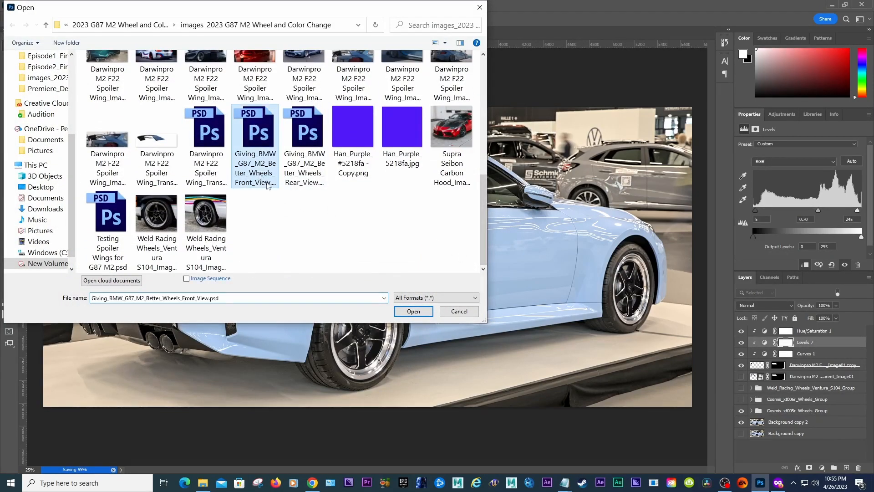
click(408, 312)
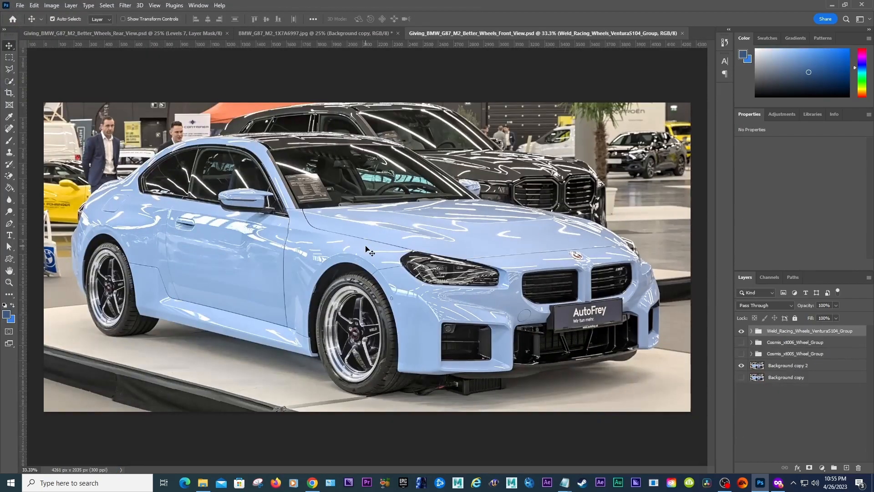
View the reference photo Darwinpro M2 F22 Spoiler Wing_Image07.JPG from the project's image folder, and close it
click(203, 482)
drag(656, 229, 646, 318)
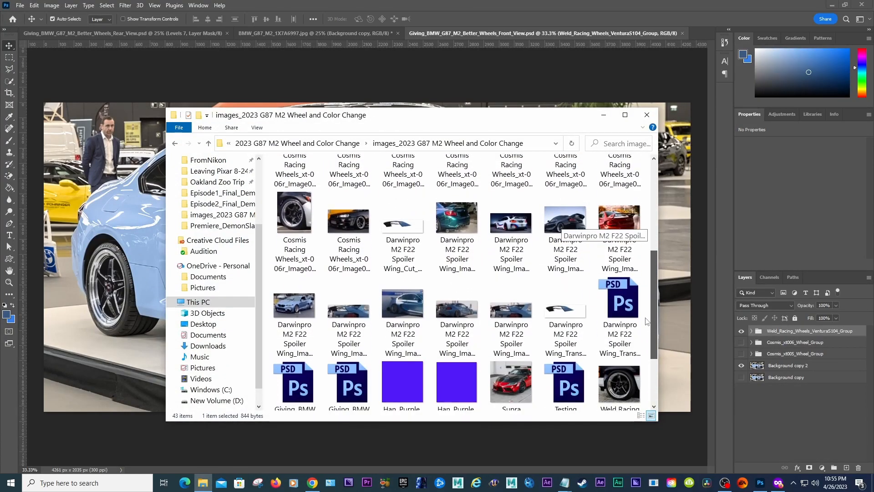
click(399, 317)
double_click(398, 316)
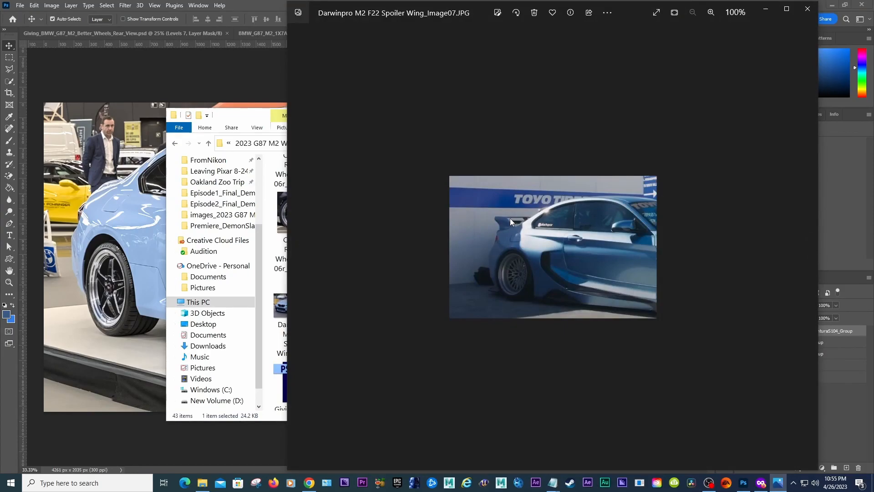
click(252, 117)
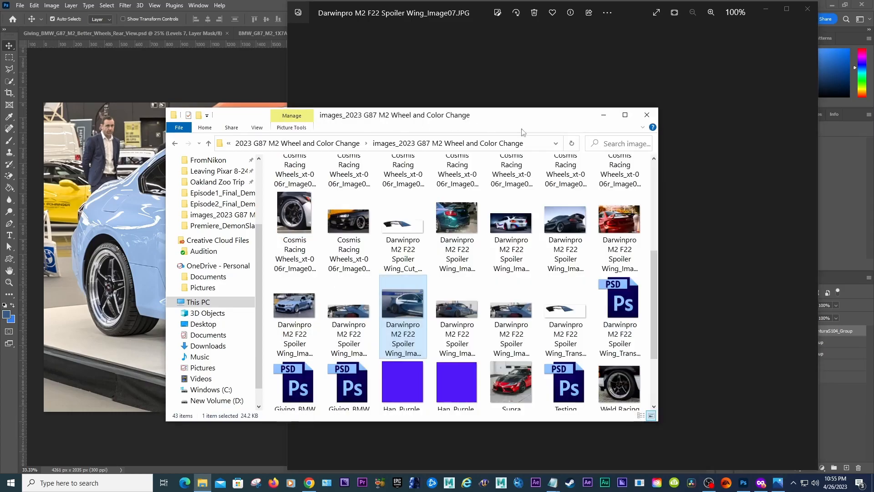
click(602, 116)
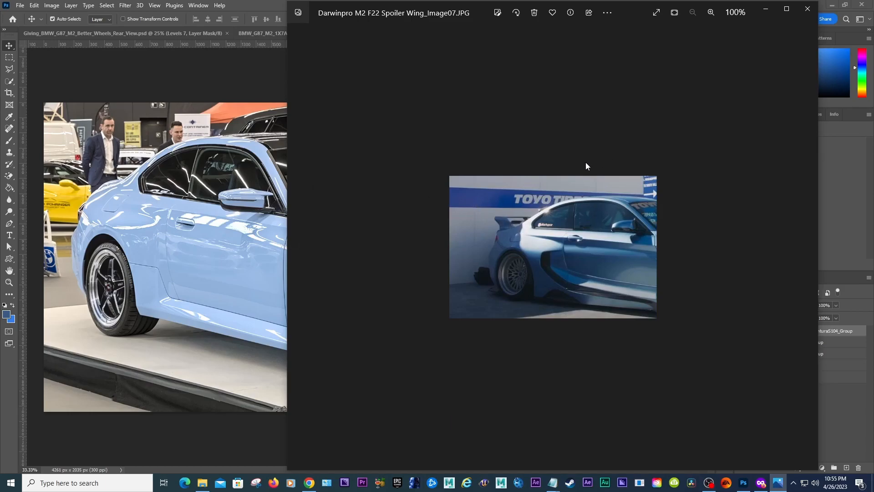
click(807, 9)
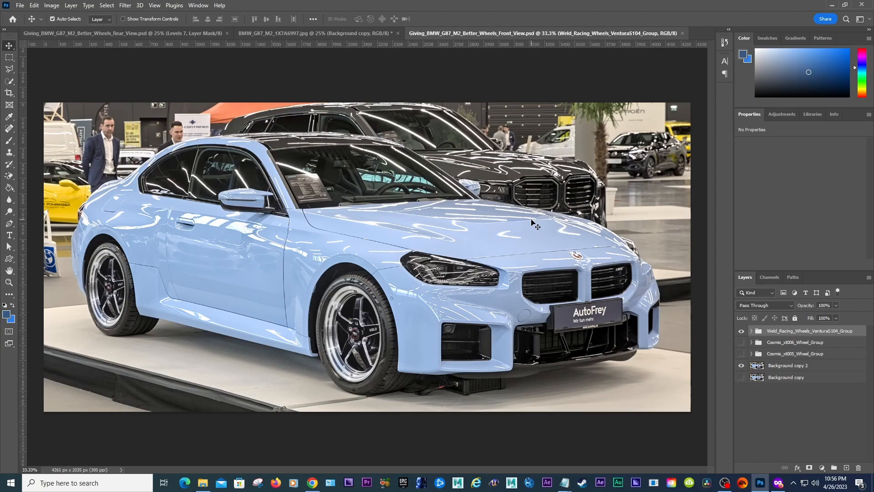
Compare the original BMW_G87_M2_1X7A6997.jpg photo with the rear-view and front-view documents, ending on the rear view
click(326, 32)
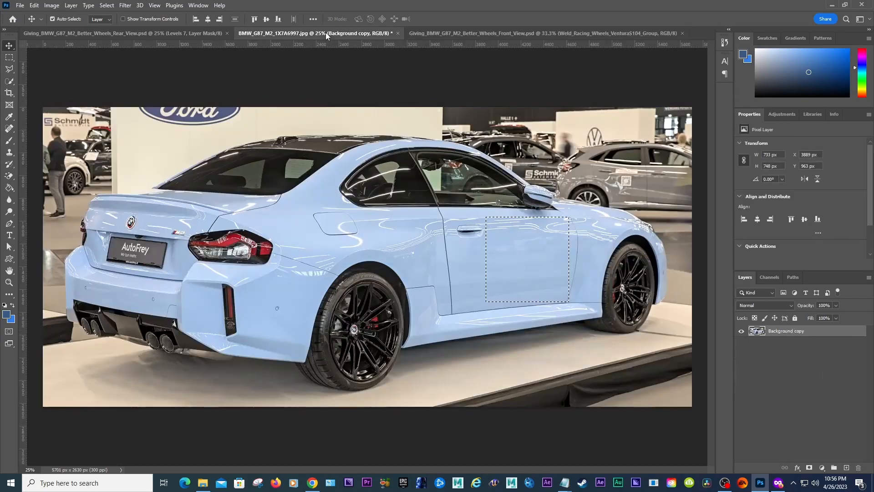
click(187, 33)
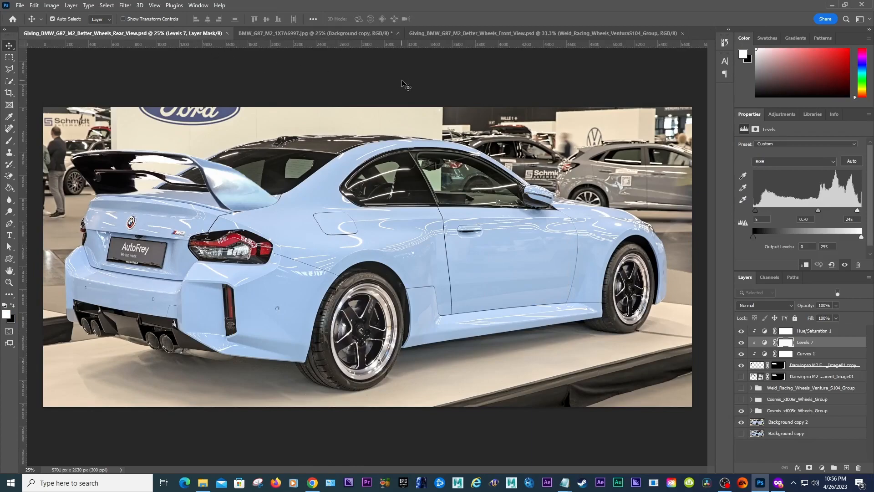
click(573, 32)
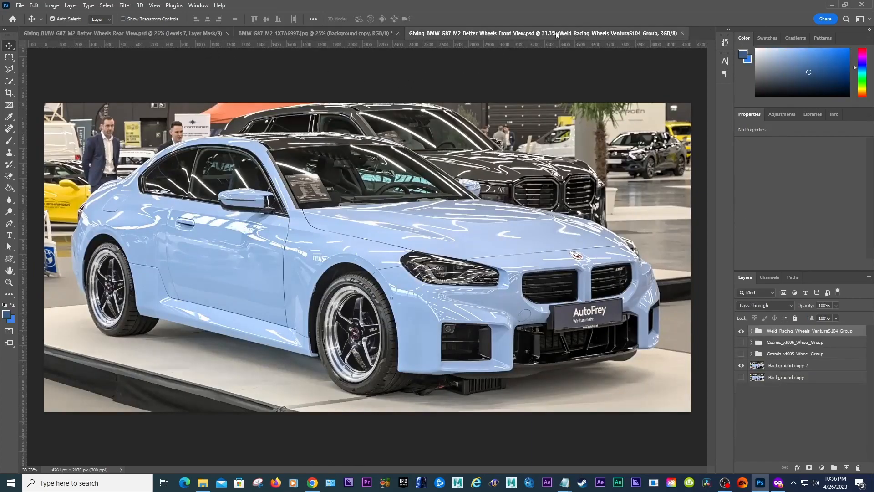
click(201, 33)
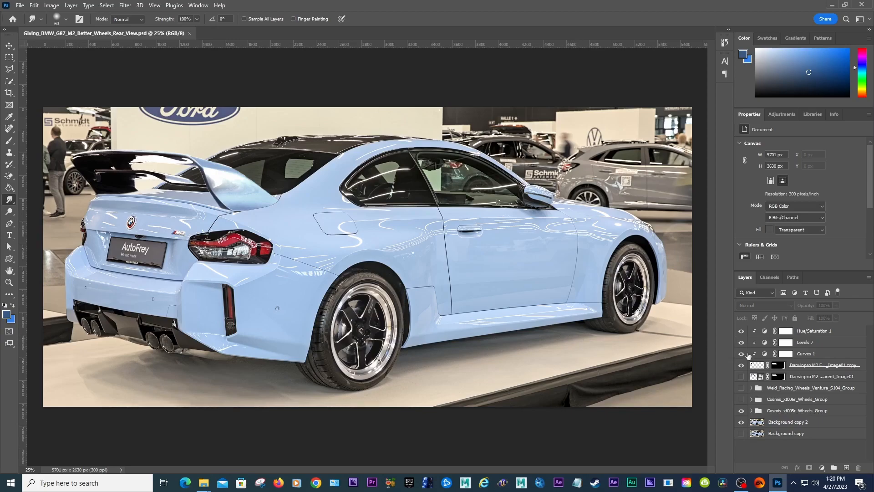
Compare the car with and without the Darwinpro M2 F22 Spoiler Wing_Transparent_Image01 copy layer, and add a vector mask to that layer
click(755, 365)
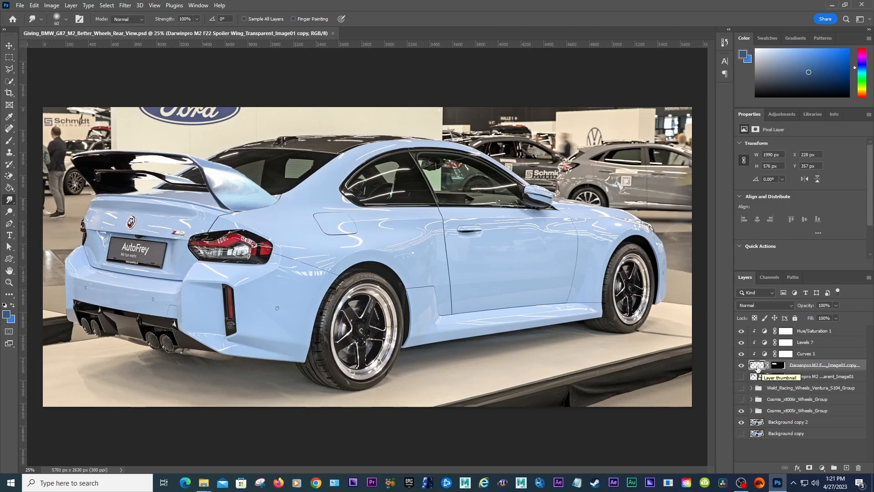
click(742, 366)
click(742, 365)
click(742, 365)
click(742, 365)
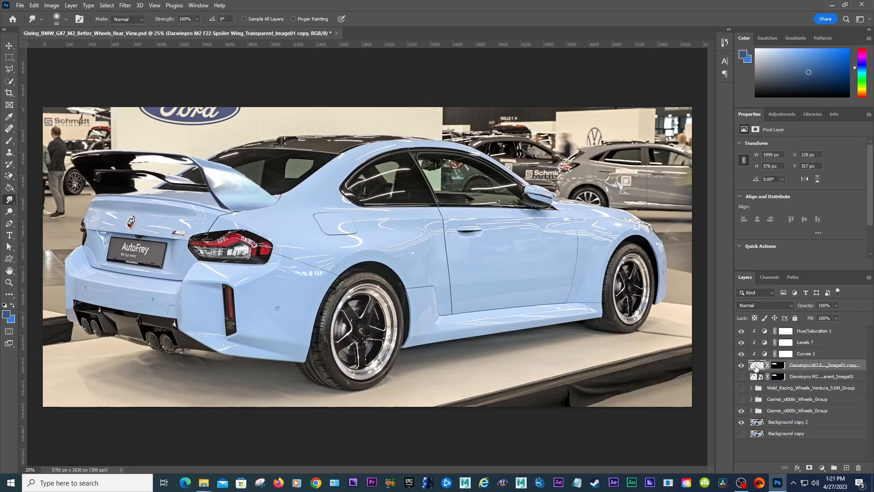
click(809, 468)
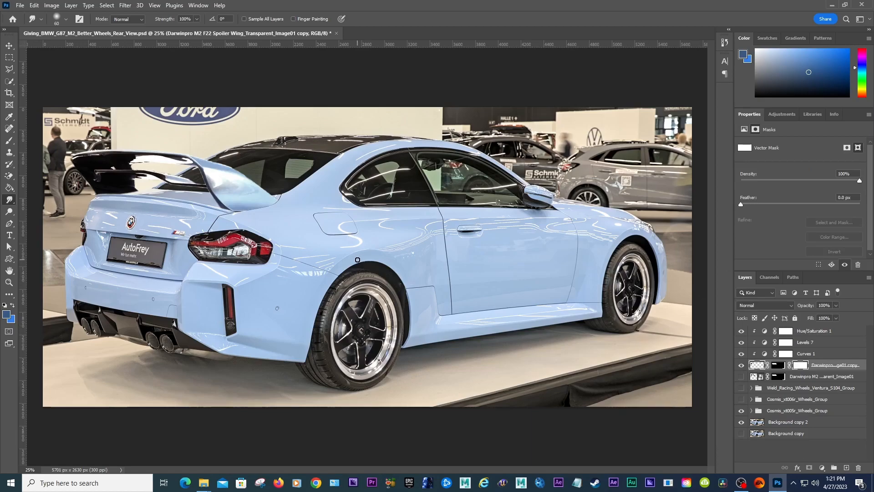
Frame the spoiler's side plate at 100% and choose the Smudge tool after trying the Blur tool
click(17, 282)
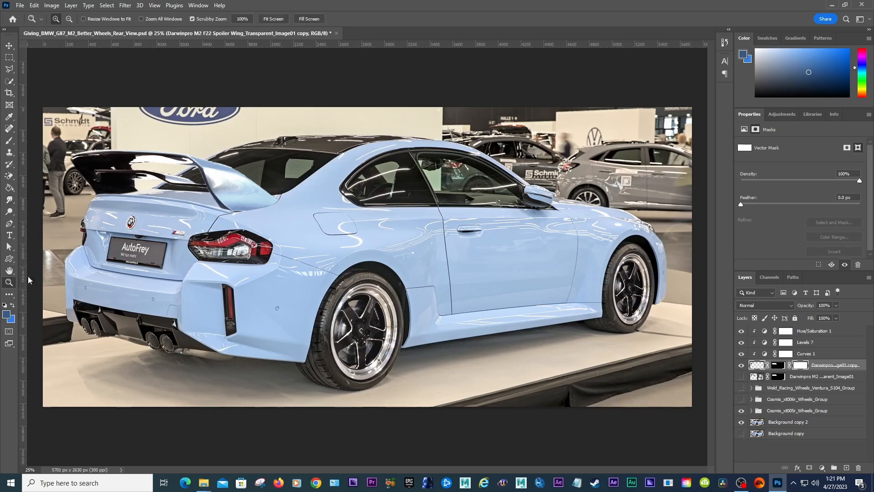
drag(216, 192, 216, 187)
drag(713, 240, 715, 225)
drag(387, 471, 373, 471)
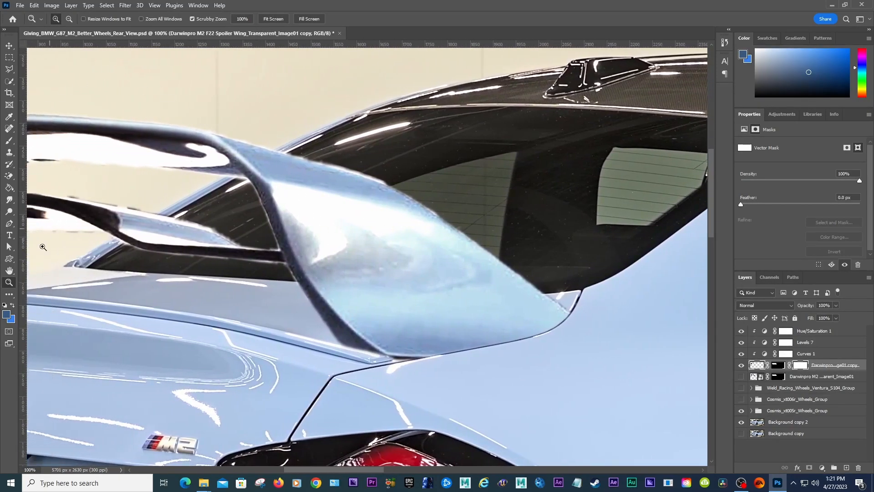
click(9, 200)
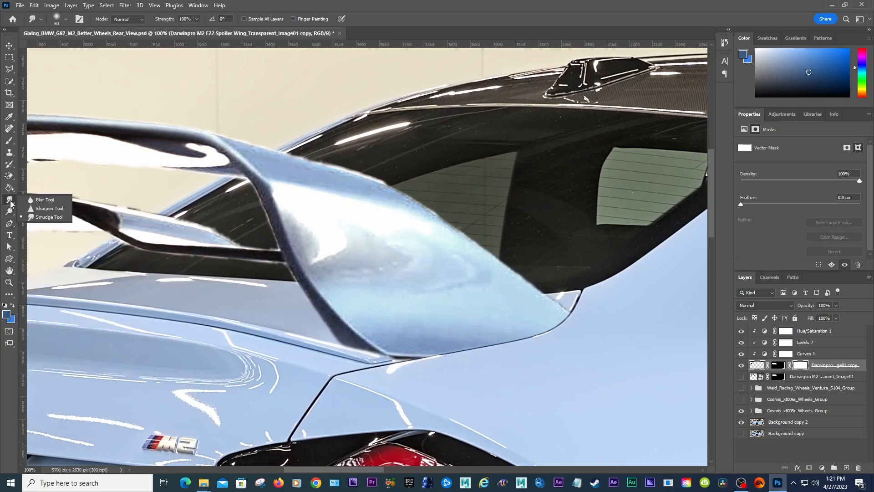
click(37, 200)
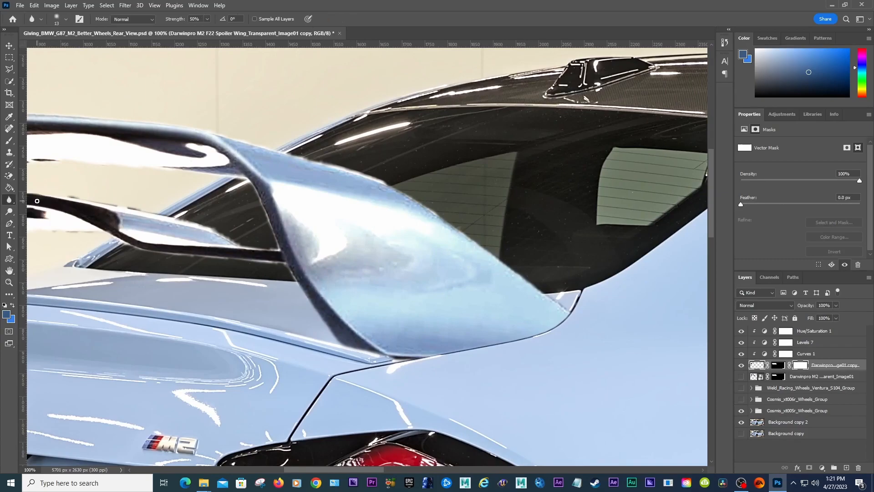
click(10, 200)
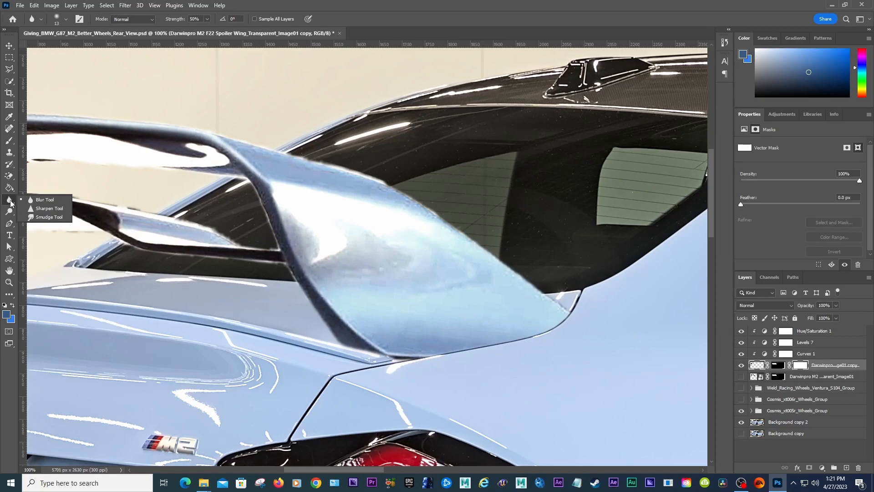
click(41, 217)
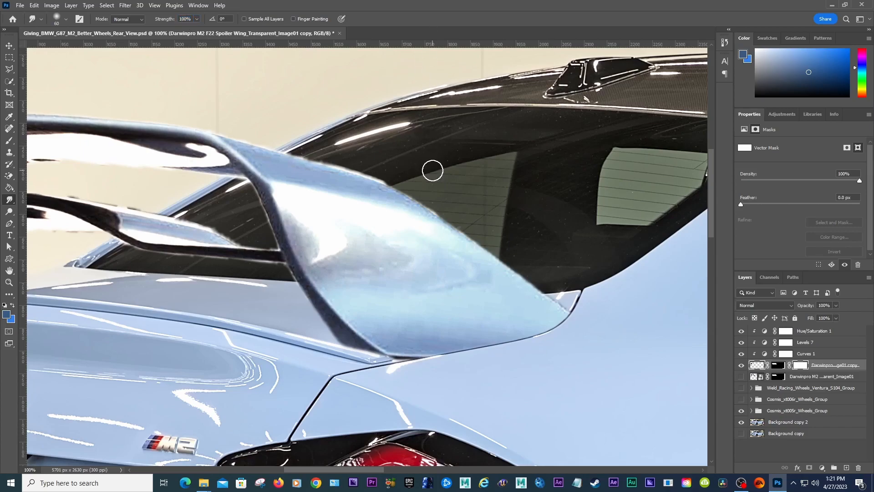
Try smudging the spoiler's upper edge against the rear window, including at 50% strength, and undo the strokes
mouse_move(390, 175)
mouse_down()
mouse_move(347, 195)
mouse_move(407, 173)
mouse_move(342, 189)
mouse_move(399, 164)
mouse_move(388, 180)
mouse_up()
key(ctrl+z)
key(Return)
mouse_move(342, 177)
mouse_down()
mouse_move(326, 192)
mouse_move(387, 161)
mouse_move(407, 166)
mouse_move(361, 215)
mouse_move(416, 203)
mouse_move(459, 213)
mouse_move(412, 240)
mouse_move(359, 254)
mouse_move(455, 236)
mouse_move(517, 256)
mouse_move(434, 287)
mouse_move(456, 251)
mouse_move(431, 174)
mouse_move(343, 191)
mouse_move(378, 228)
mouse_move(438, 243)
mouse_move(340, 206)
mouse_move(421, 157)
mouse_move(323, 163)
mouse_up()
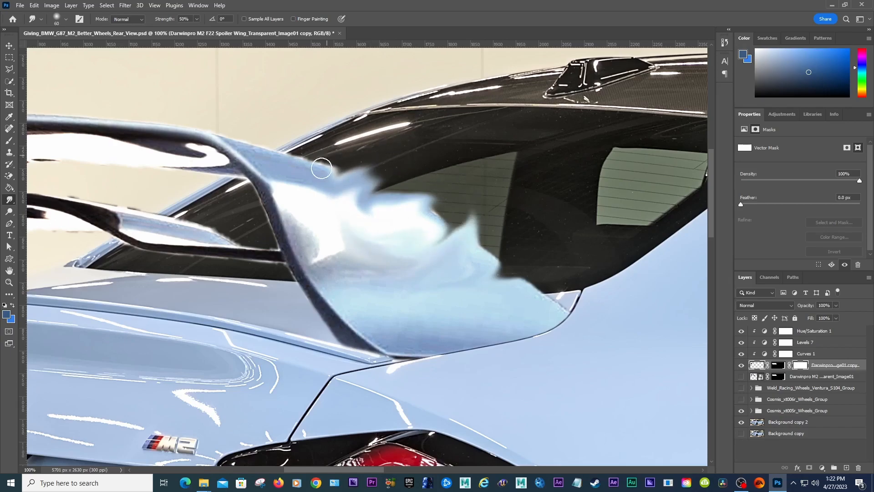
key(ctrl+z)
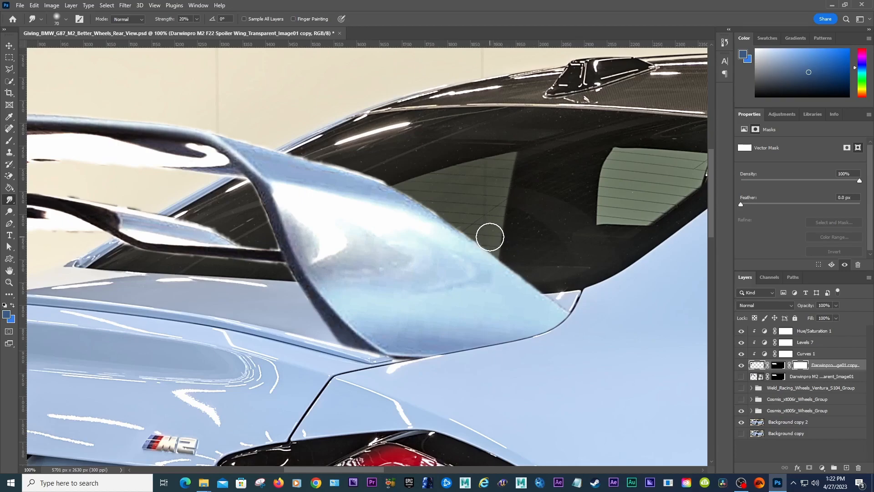
Smooth the spoiler's edge along the rear window with the Smudge tool, and set a 70 px brush at 30% strength
key(bracketright)
key(bracketright)
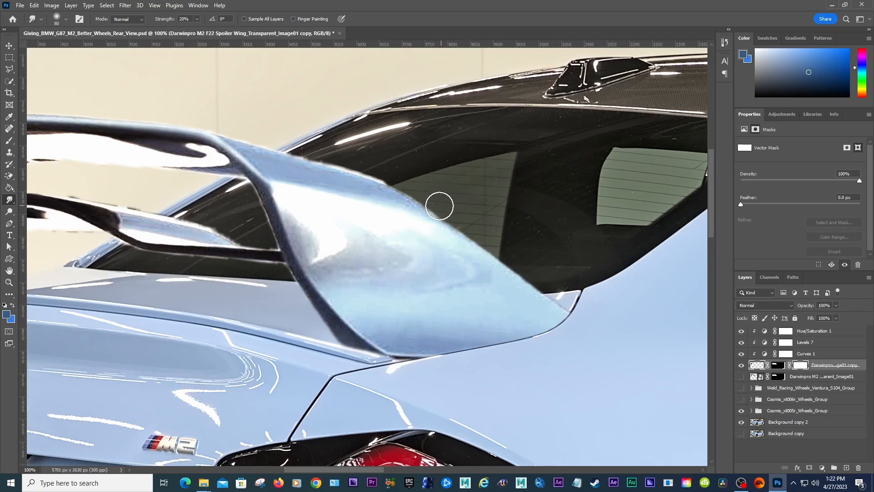
key(bracketleft)
key(Return)
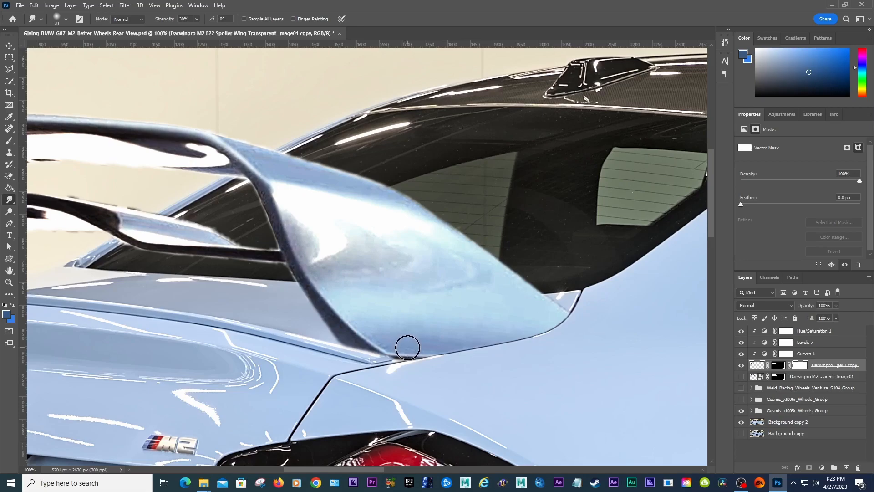
Smudge the spoiler's lower edge where it meets the body, compare by undoing and redoing the stroke, and reduce the brush to 40 px
mouse_move(405, 351)
mouse_down()
mouse_move(405, 359)
mouse_move(400, 344)
mouse_move(400, 351)
mouse_move(420, 352)
mouse_move(398, 351)
mouse_move(414, 350)
mouse_up()
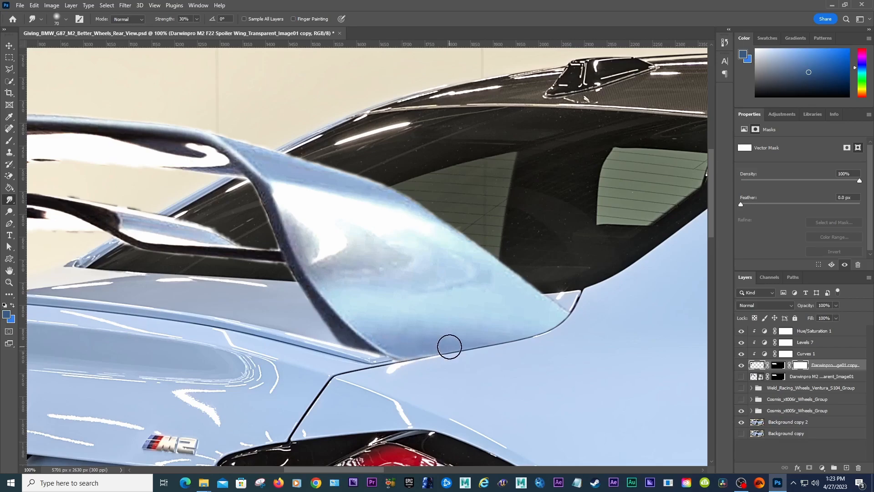
key(ctrl+z)
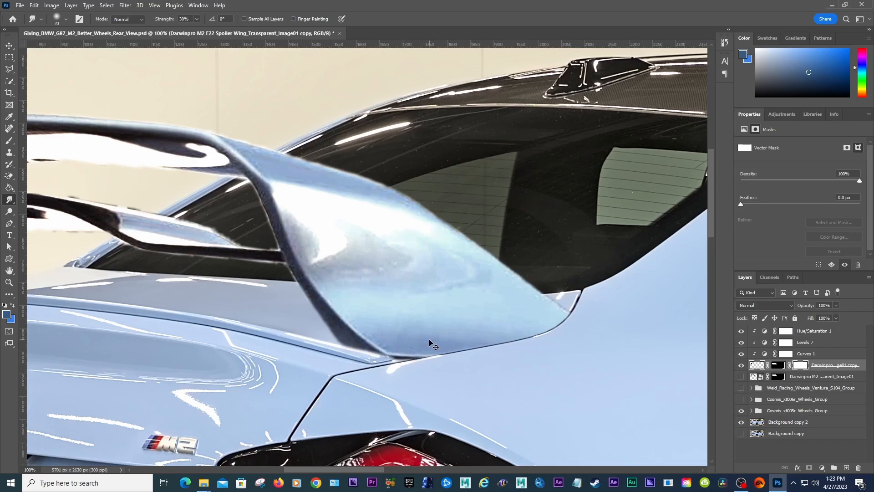
click(32, 5)
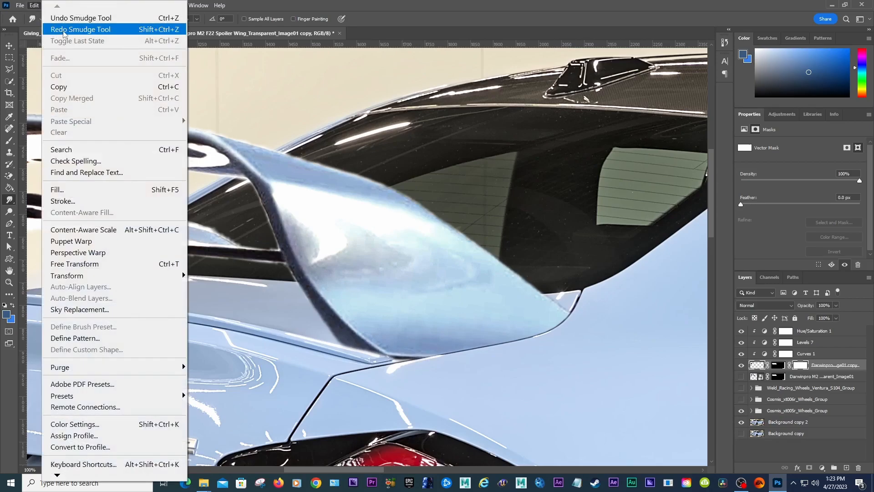
click(59, 28)
key(bracketleft)
key(bracketleft)
key(bracketleft)
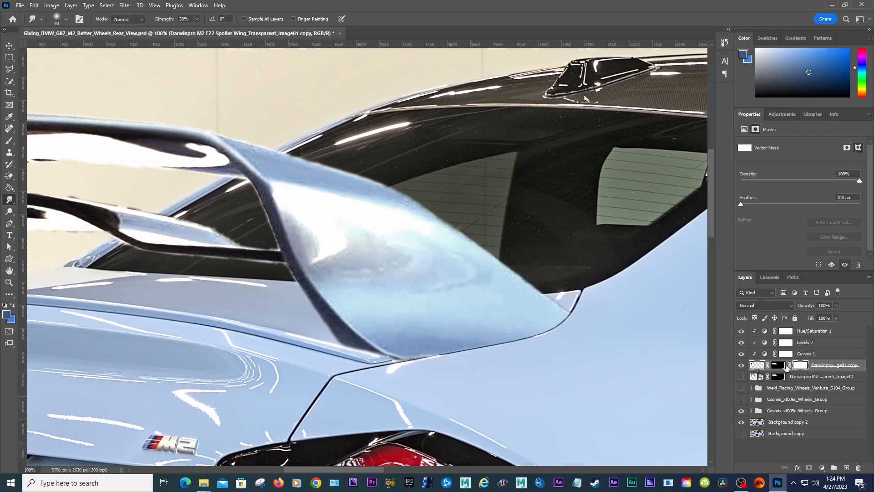
Add a black Solid Color fill layer directly above the Background copy layer
click(796, 436)
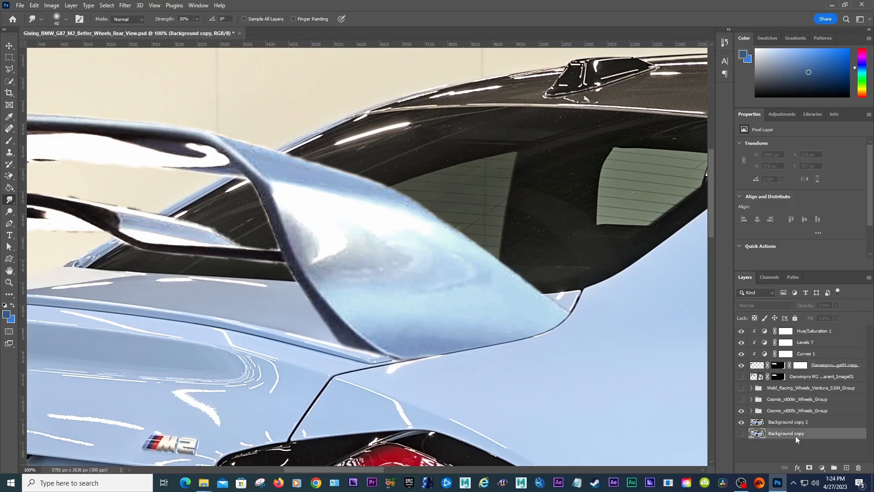
click(823, 469)
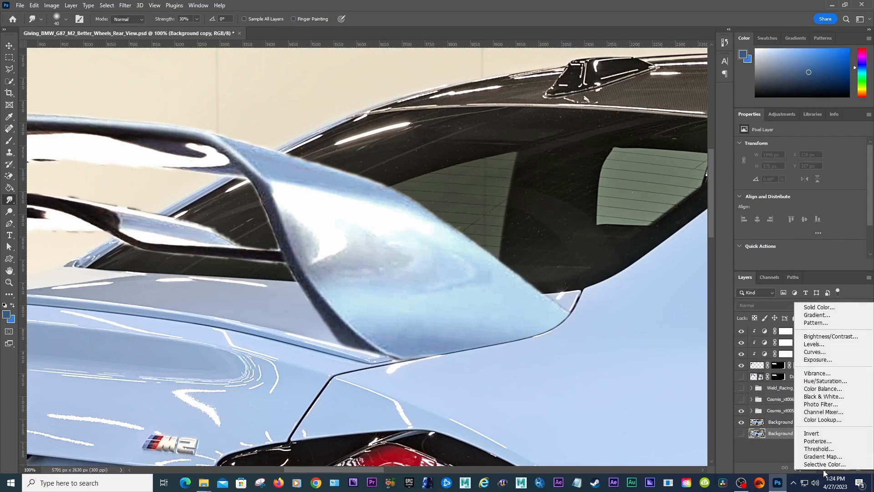
click(819, 307)
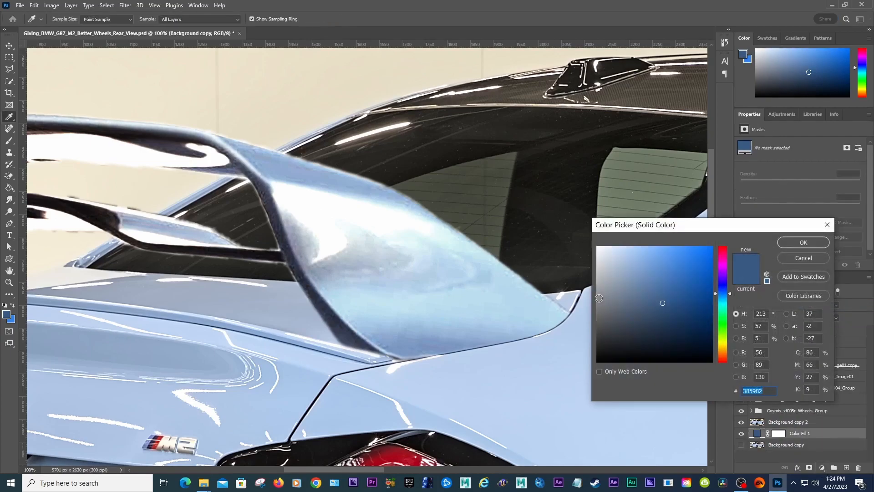
drag(692, 325, 713, 364)
click(803, 244)
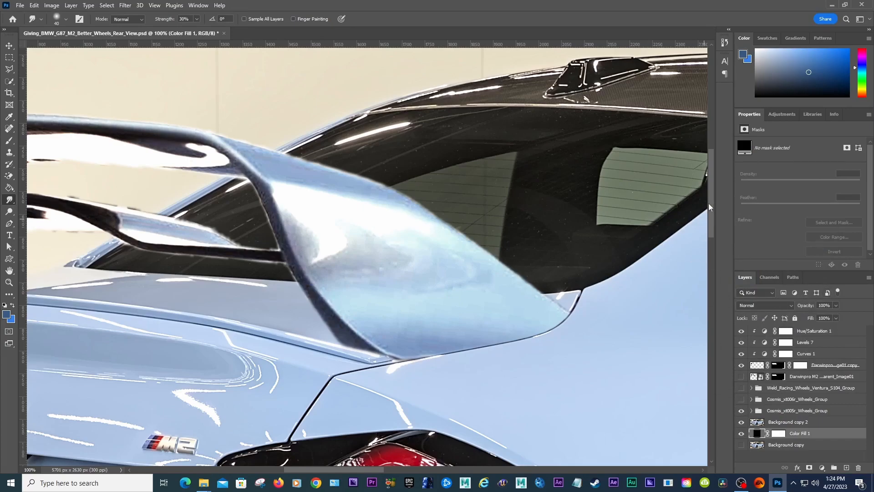
drag(710, 212, 713, 217)
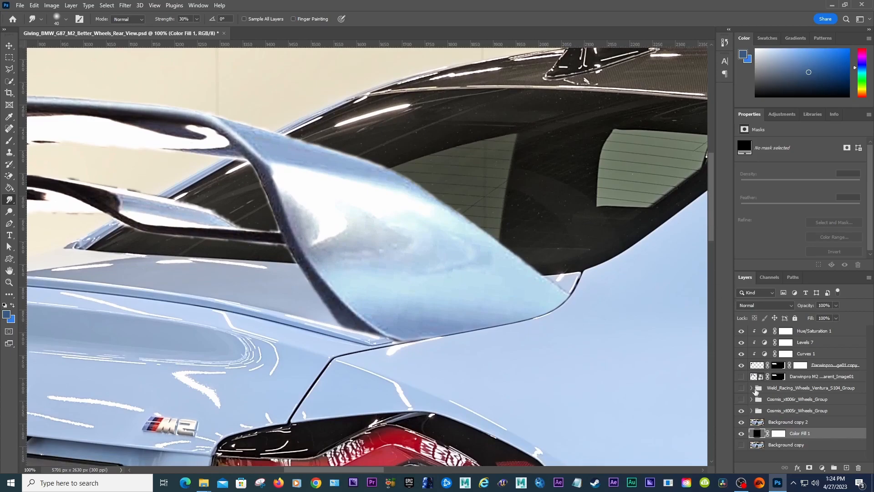
Hide the Background copy 2 layer and smudge the upper edge of the spoiler layer's blue side section with a 50 px brush
click(742, 422)
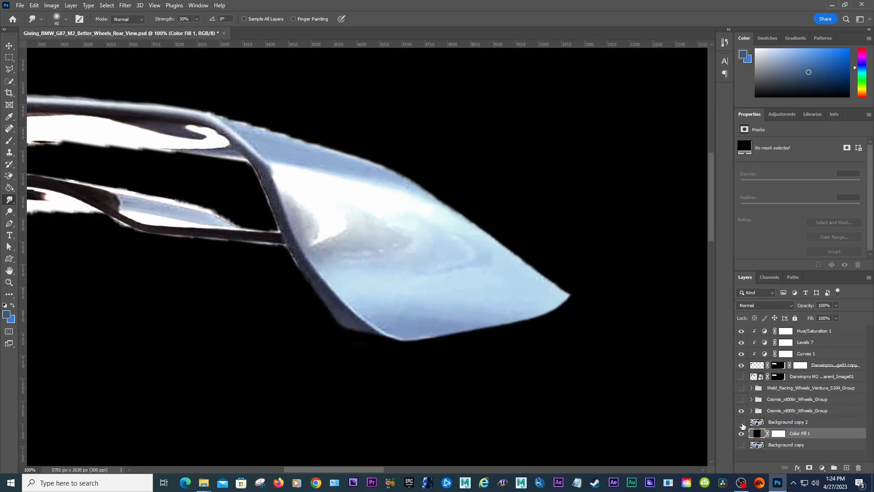
click(741, 423)
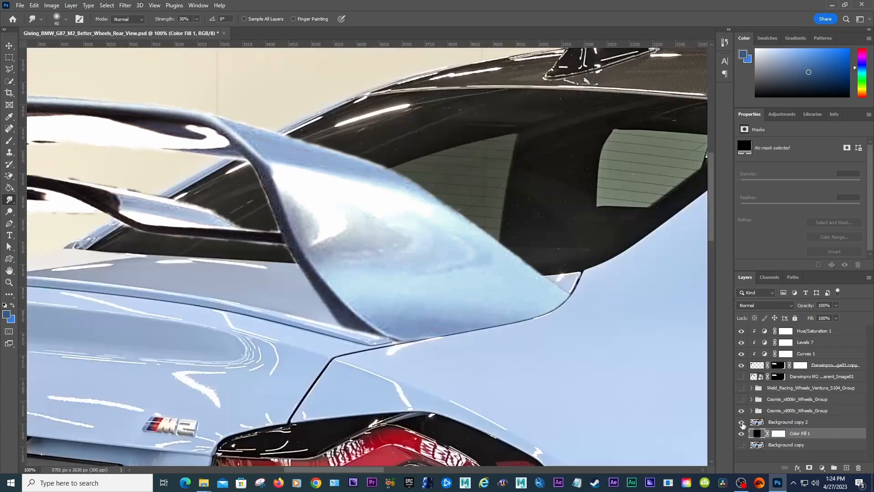
click(743, 423)
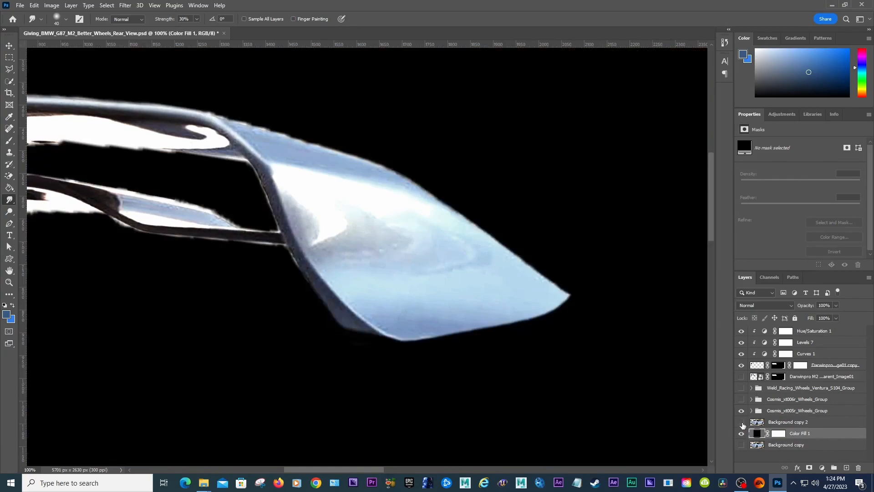
click(804, 366)
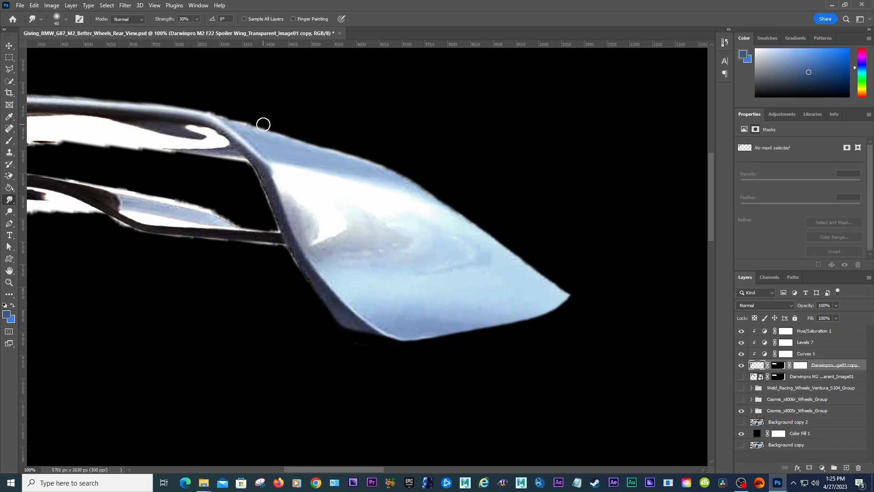
key(bracketright)
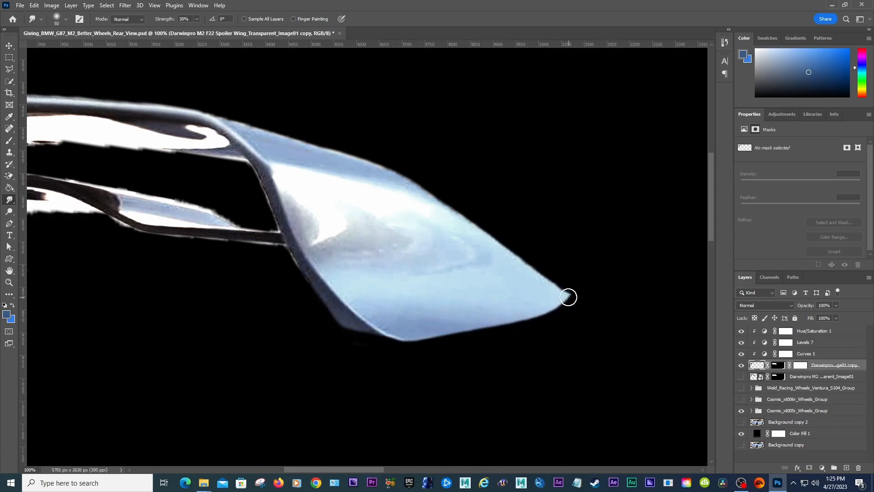
Smooth the upper edge of the spoiler's dark far end with the Smudge tool, using a 40 px brush
drag(372, 469, 316, 469)
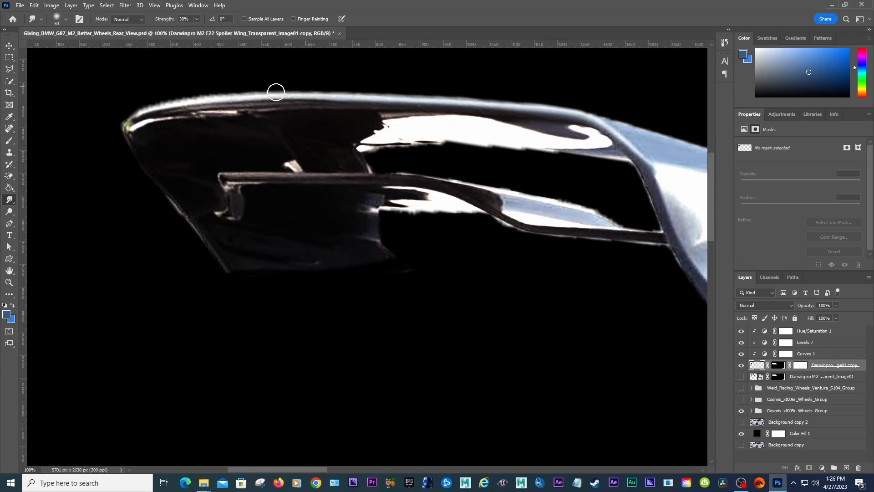
click(9, 282)
click(218, 88)
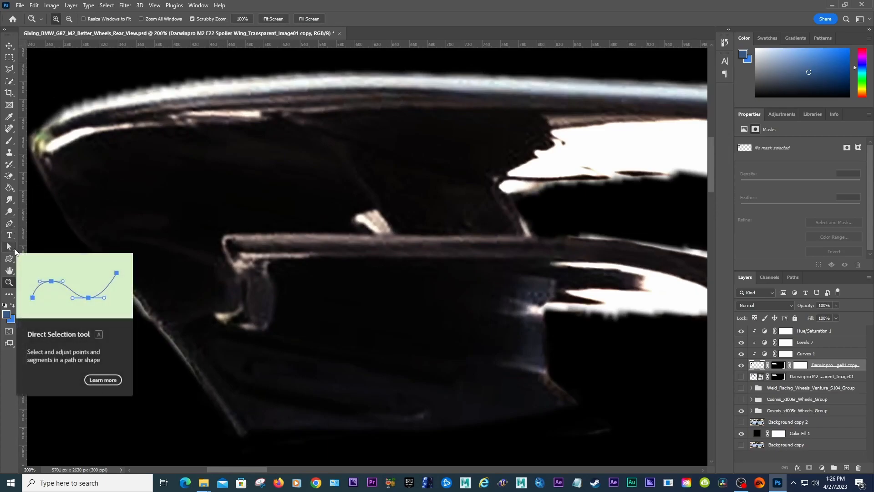
click(9, 199)
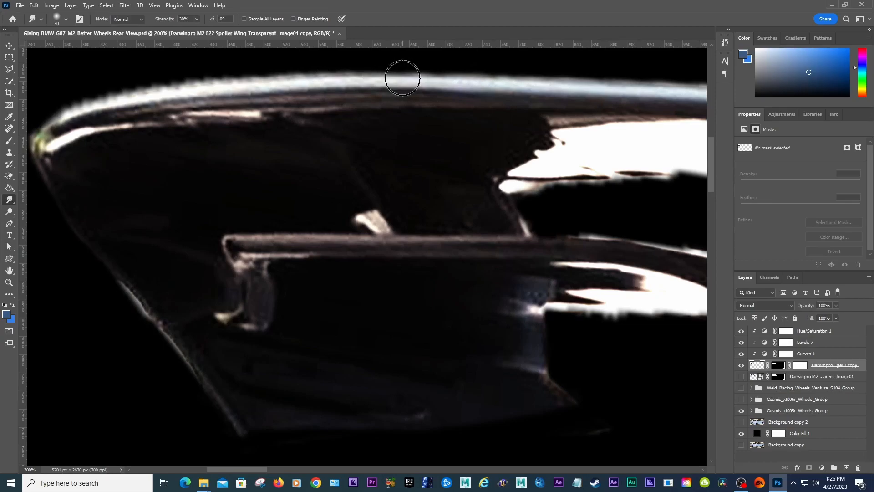
key(bracketleft)
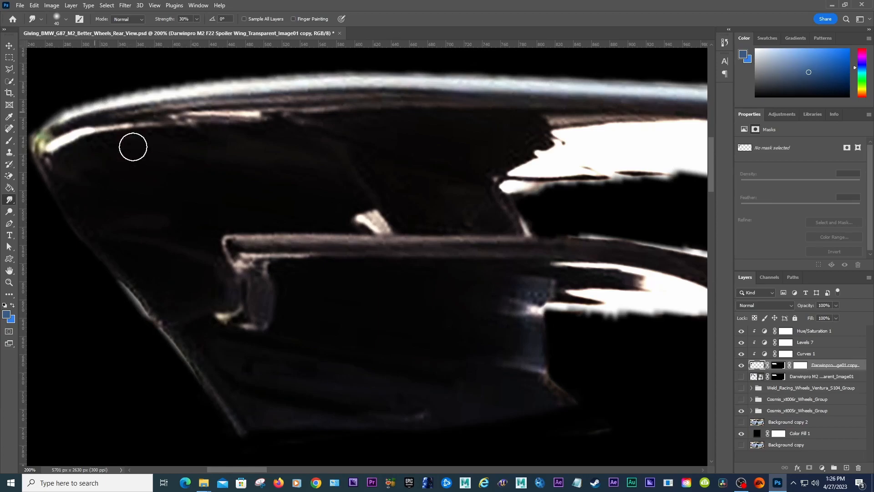
Smudge the slanted outer edge of the spoiler's dark end plate at 30% strength
drag(255, 469, 239, 468)
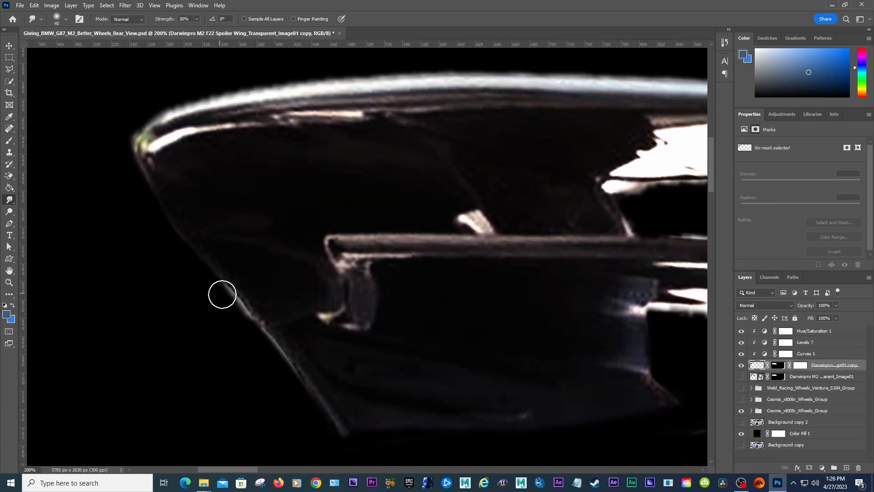
drag(229, 300, 268, 340)
drag(239, 312, 245, 313)
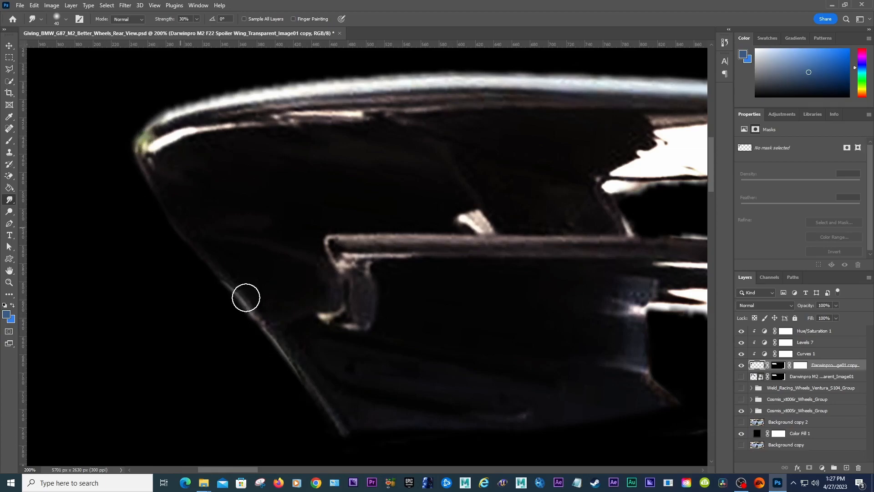
Smudge the jagged underside of the upper wing's white reflection with a 30 px brush
scroll(255, 435, right, 8)
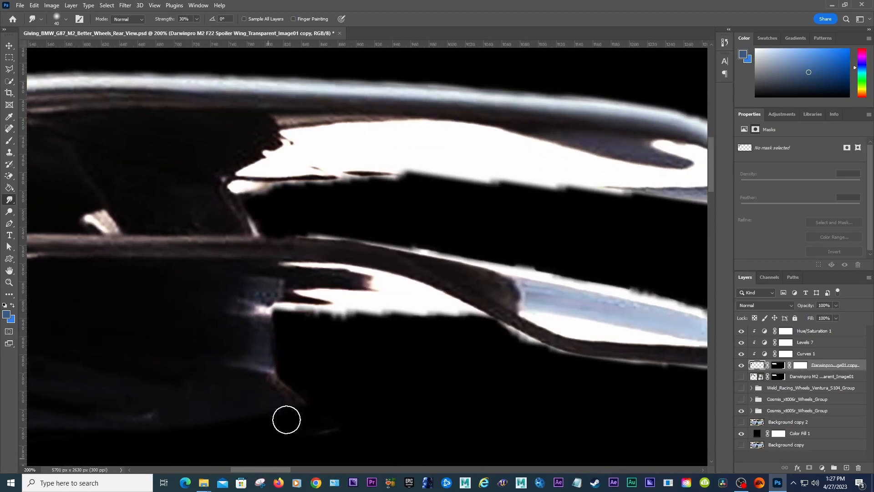
key(bracketleft)
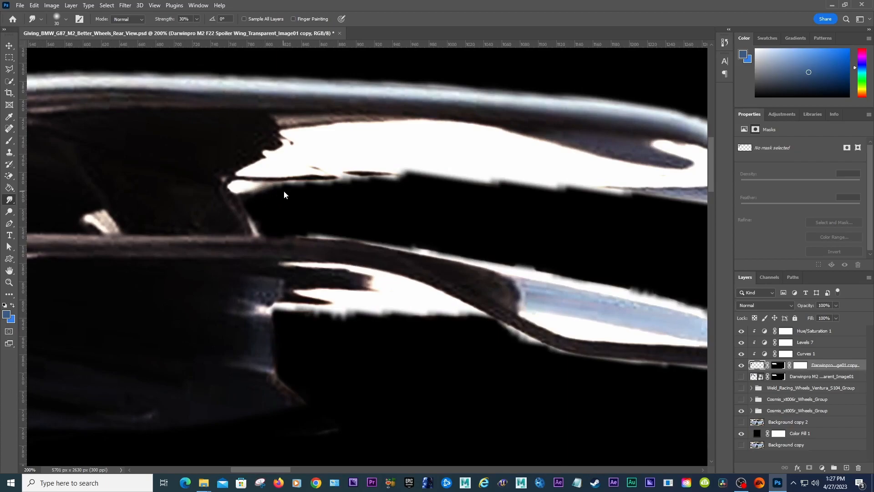
mouse_move(324, 185)
mouse_down()
mouse_move(348, 185)
mouse_move(315, 185)
mouse_move(398, 179)
mouse_move(474, 189)
mouse_up()
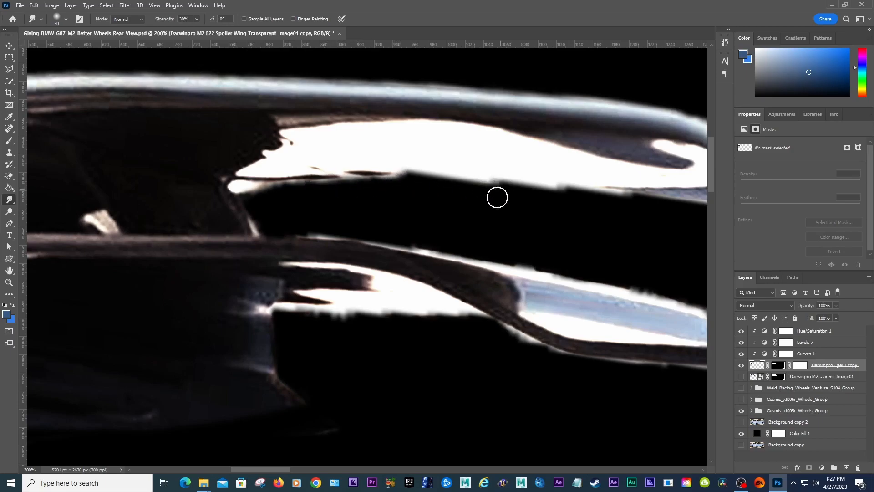
drag(282, 468, 300, 470)
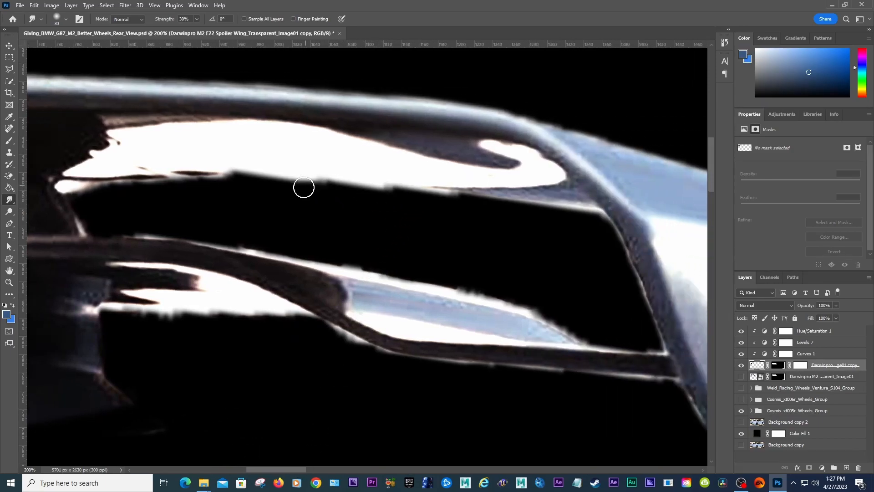
drag(325, 184, 394, 190)
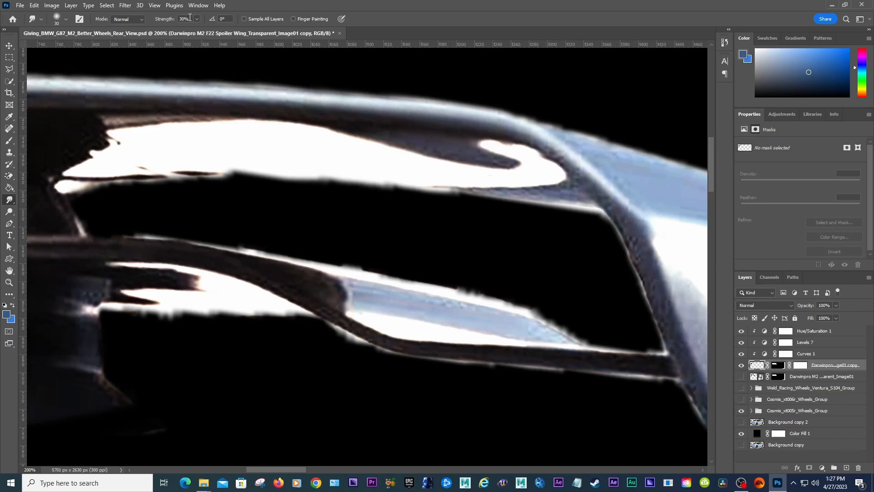
Set the smudge strength to 60% and smooth the edges of the spoiler's lower blade and inner opening with a 15 px brush
click(160, 20)
text(60)
key(Return)
key(bracketleft)
key(bracketleft)
key(bracketright)
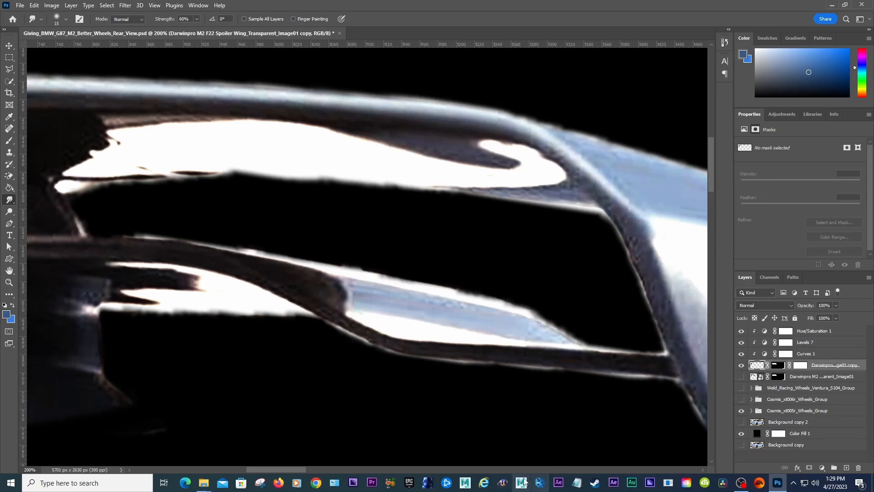
scroll(457, 400, right, 5)
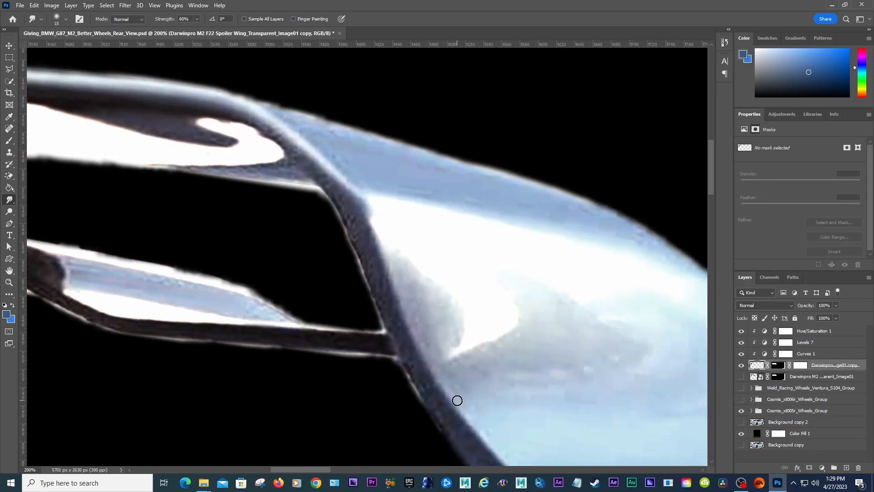
scroll(458, 401, down, 3)
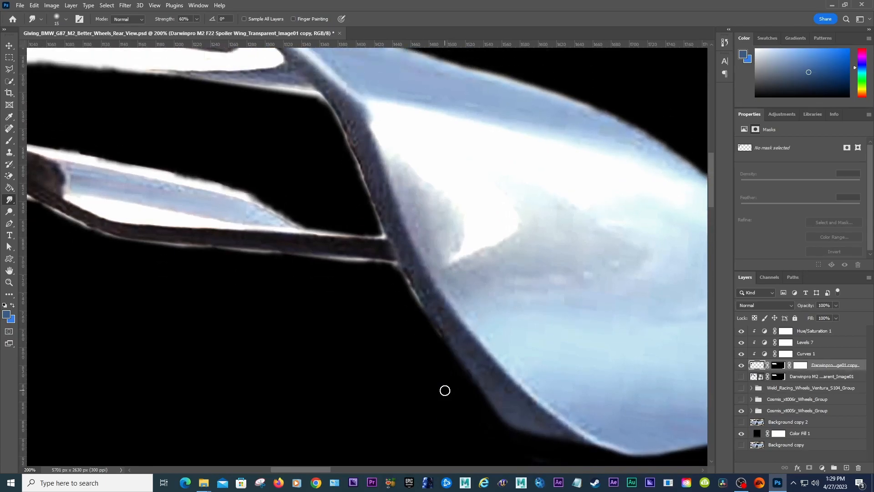
drag(304, 469, 294, 452)
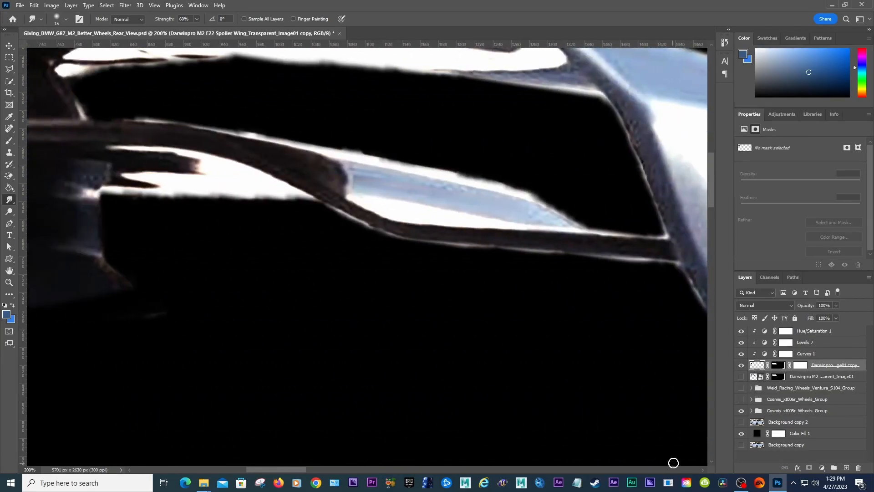
Delete the black Color Fill 1 layer and show the Background copy 2 layer again
click(12, 283)
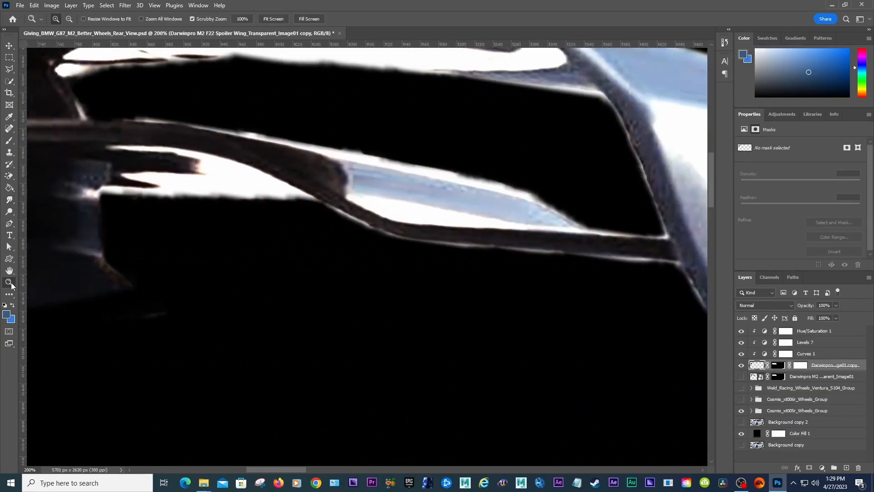
alt+click(383, 279)
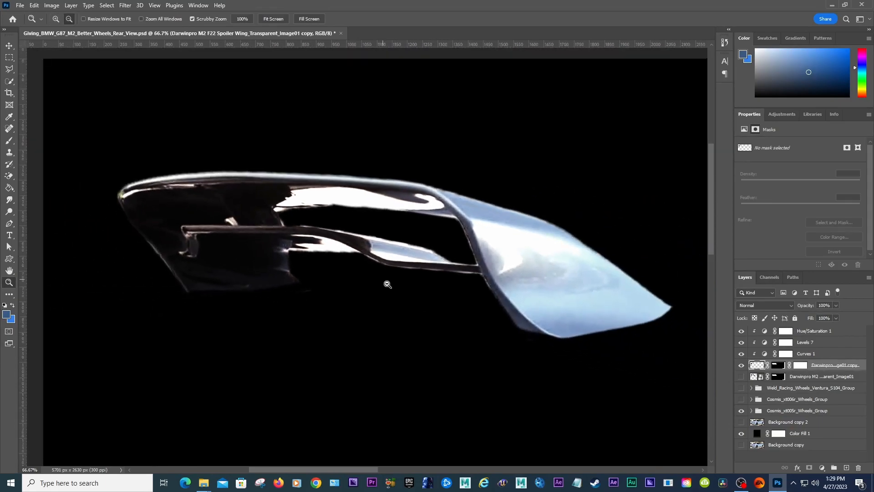
click(741, 435)
click(741, 435)
click(758, 435)
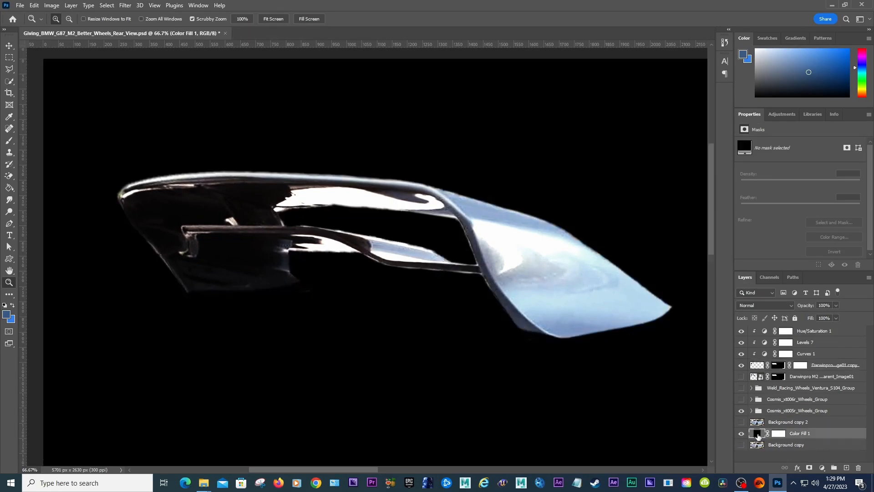
drag(758, 435, 860, 469)
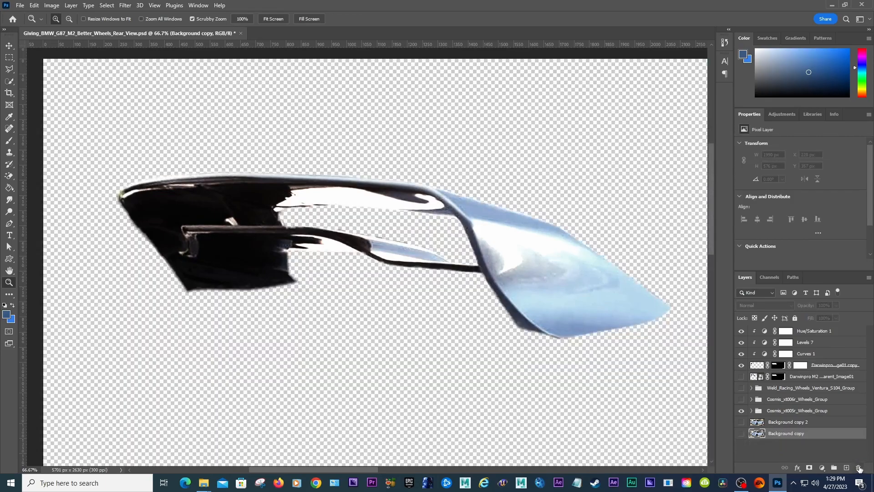
click(741, 423)
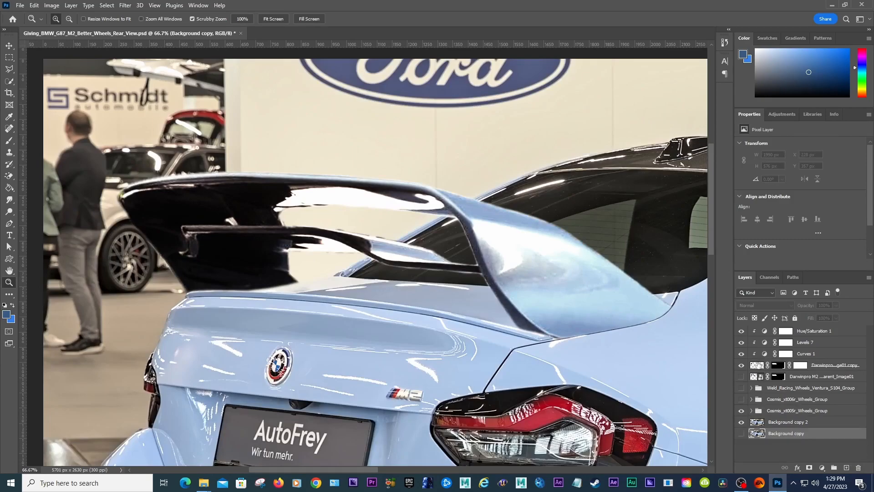
Copy the name of the visible spoiler copy layer
click(756, 364)
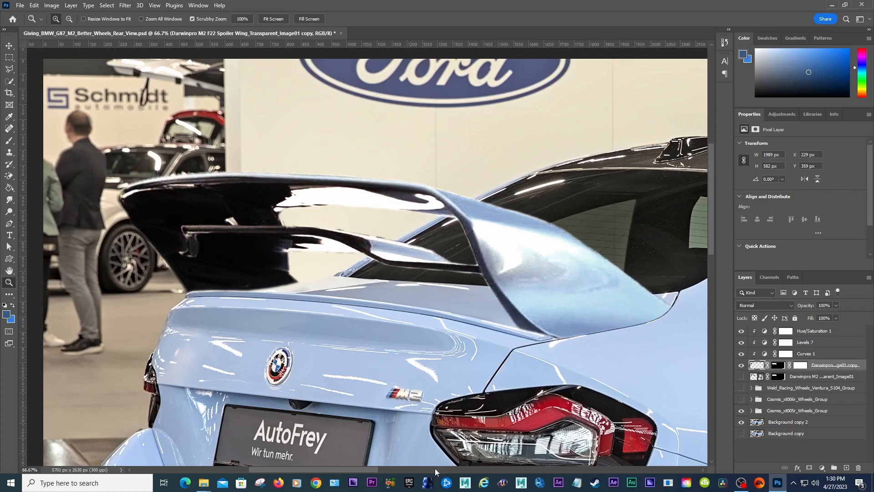
drag(366, 468, 386, 468)
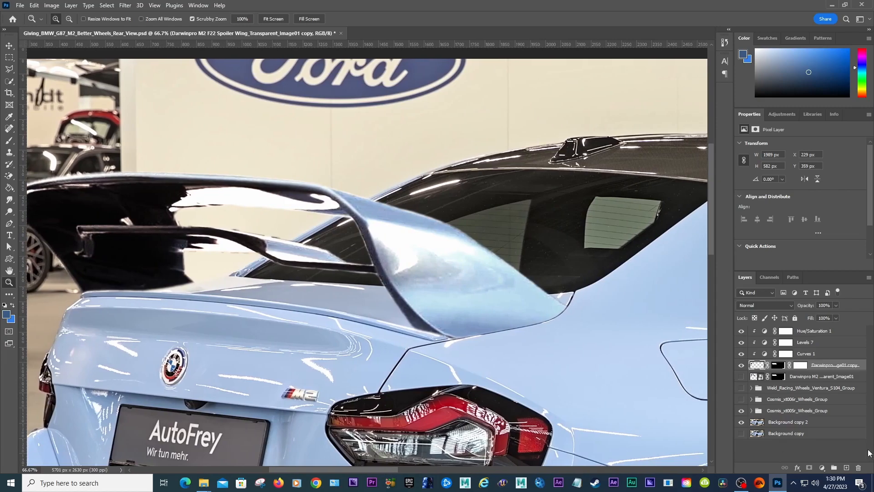
click(765, 335)
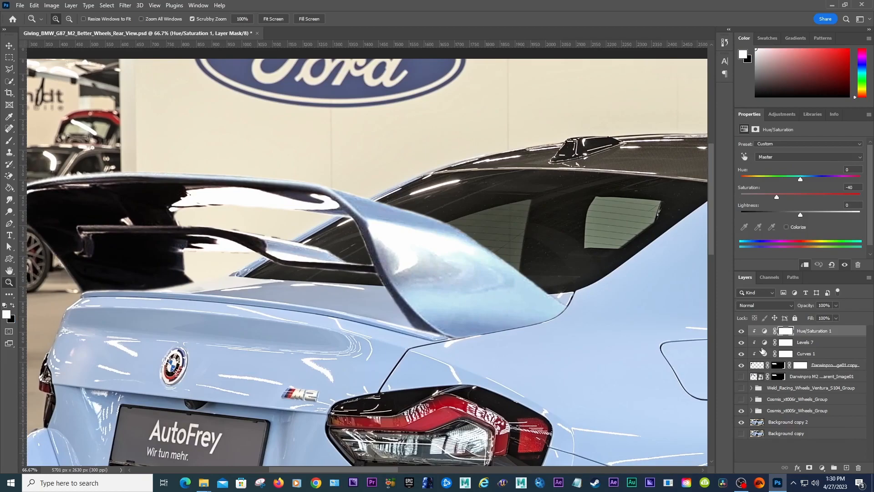
double_click(828, 365)
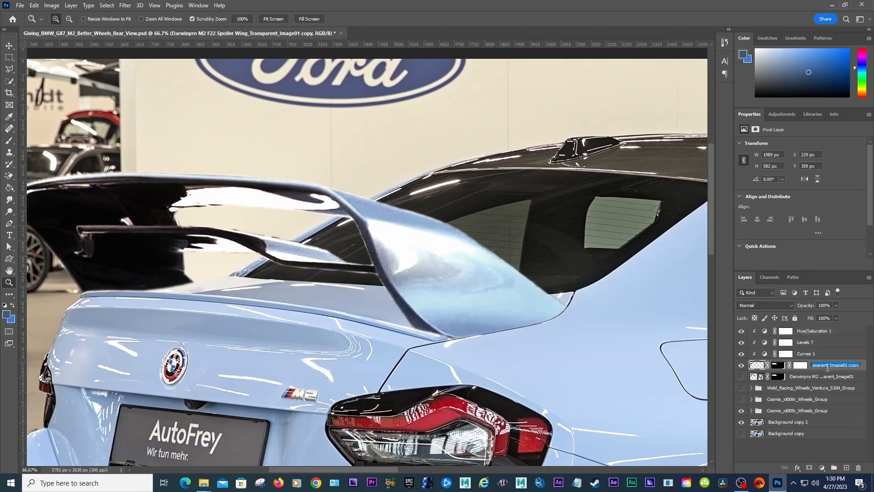
Group both spoiler image layers together with their Hue/Saturation, Levels and Curves adjustment layers
click(765, 331)
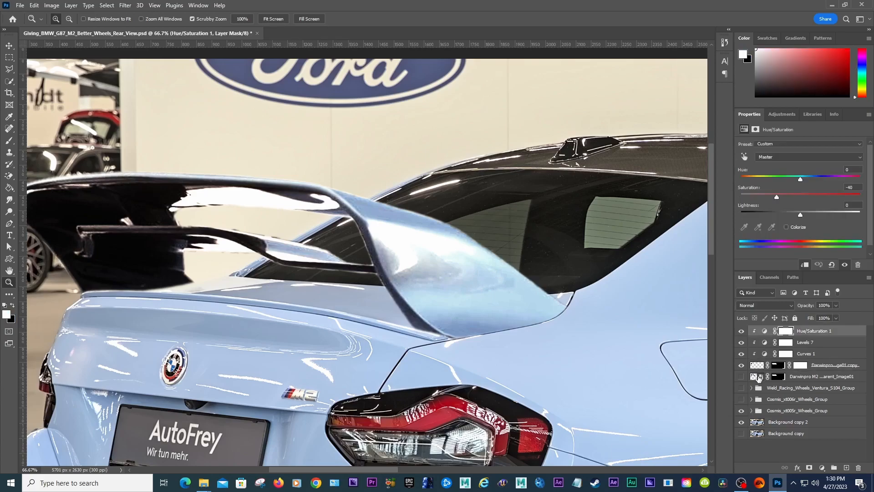
shift+click(759, 377)
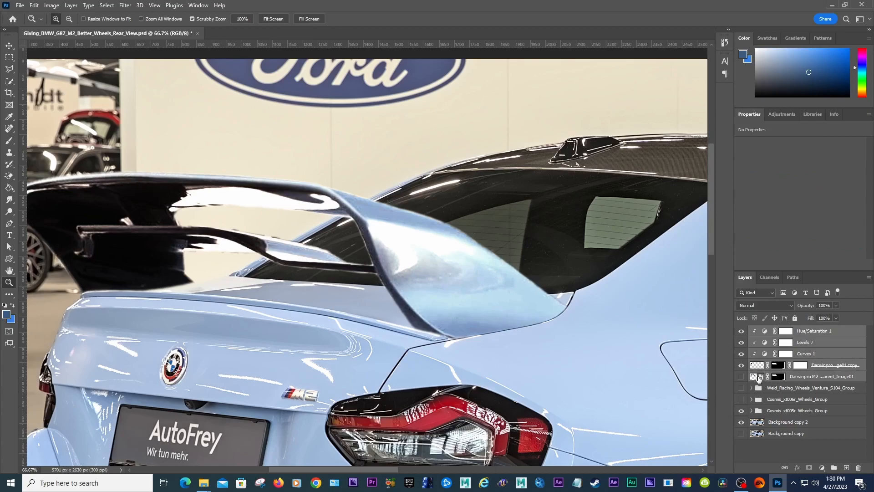
click(768, 332)
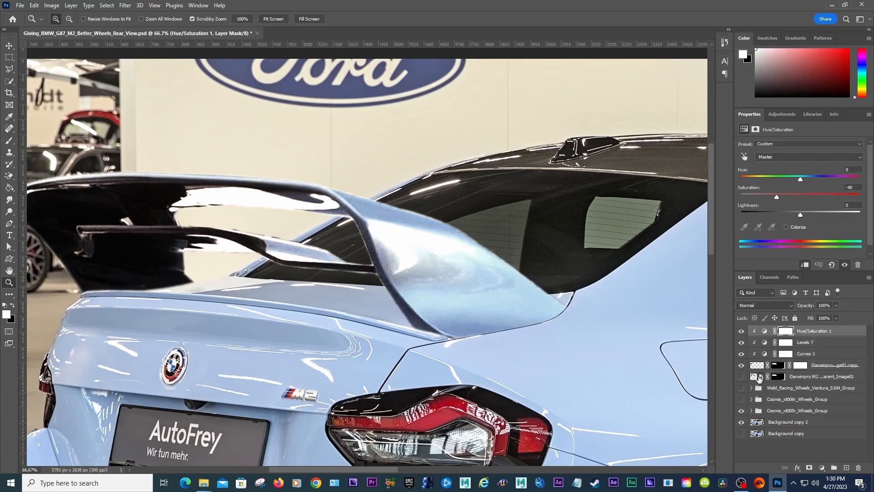
shift+click(759, 377)
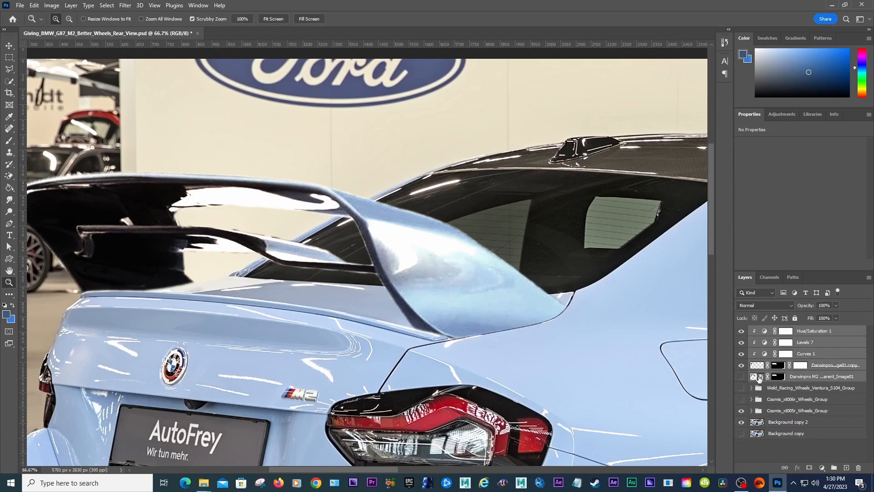
key(ctrl+g)
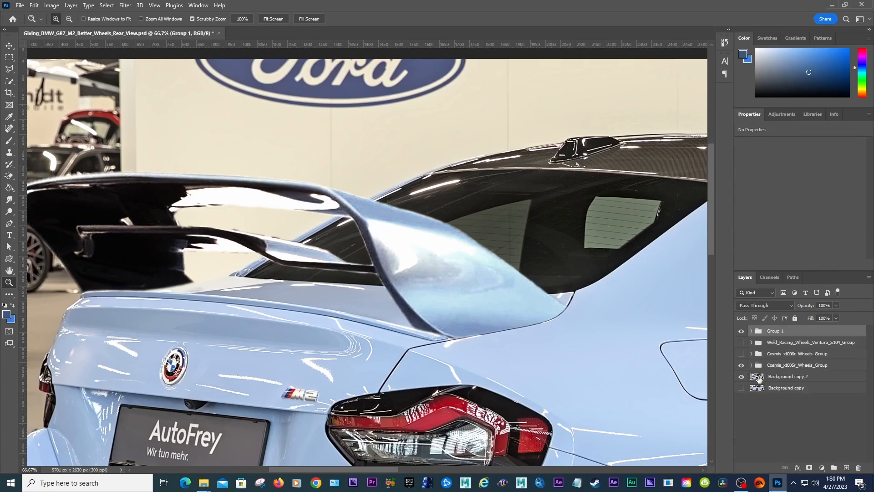
Rename the new layer group as "Darwinpro M2 F22 Spoiler Wing_Group"
double_click(776, 332)
text('22 Spoiler Wing_Transparent_Image01 copy)
drag(789, 332, 758, 333)
click(820, 332)
drag(835, 332, 872, 336)
text(G)
key(Return)
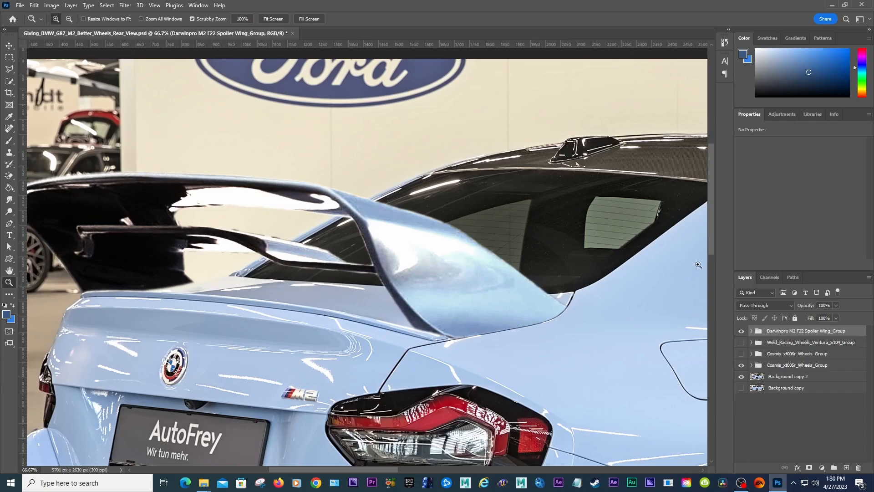
Save the document as Giving_BMW_G87_M2_Better_Wheels_Rear_View.psd, replacing the existing file and keeping Maximize Compatibility enabled
click(20, 5)
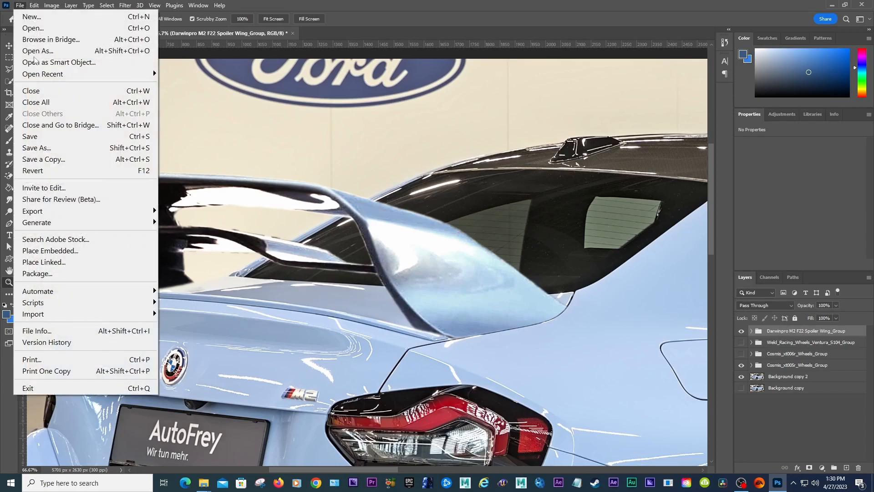
click(75, 147)
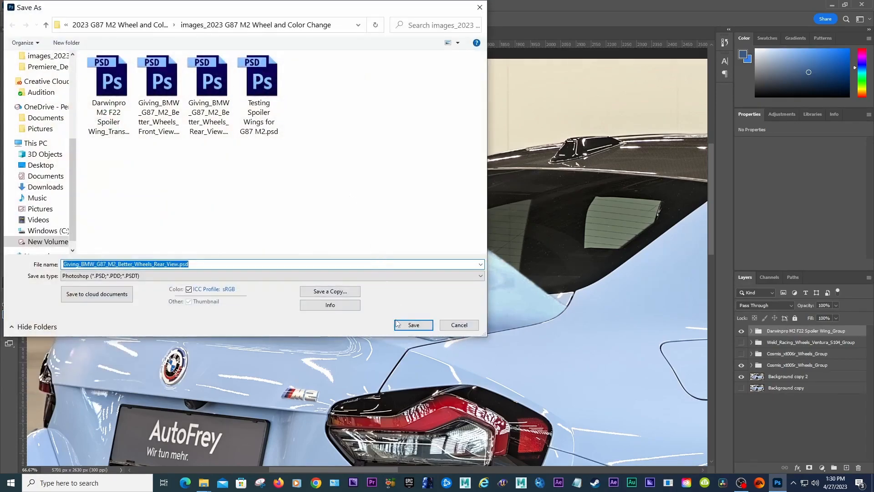
click(398, 324)
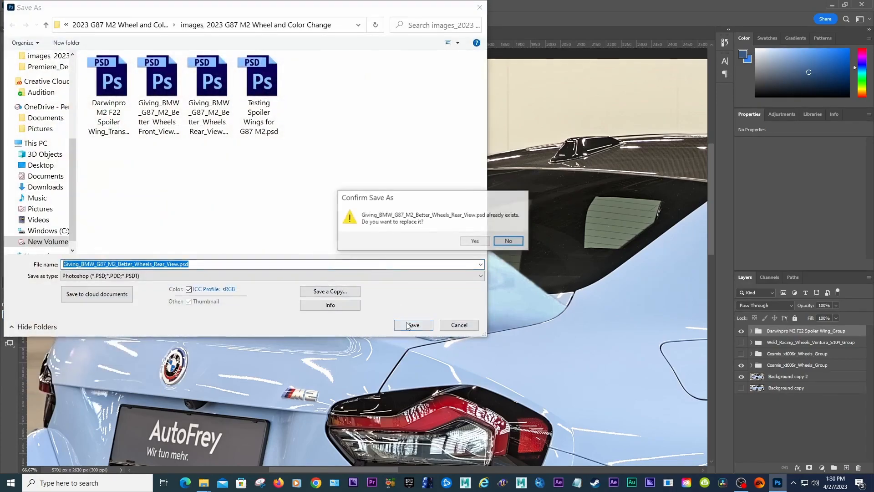
click(475, 242)
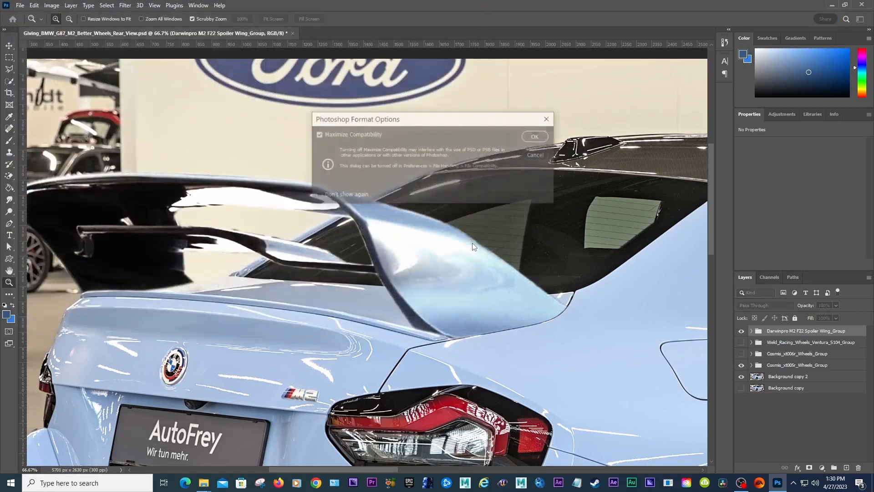
click(535, 136)
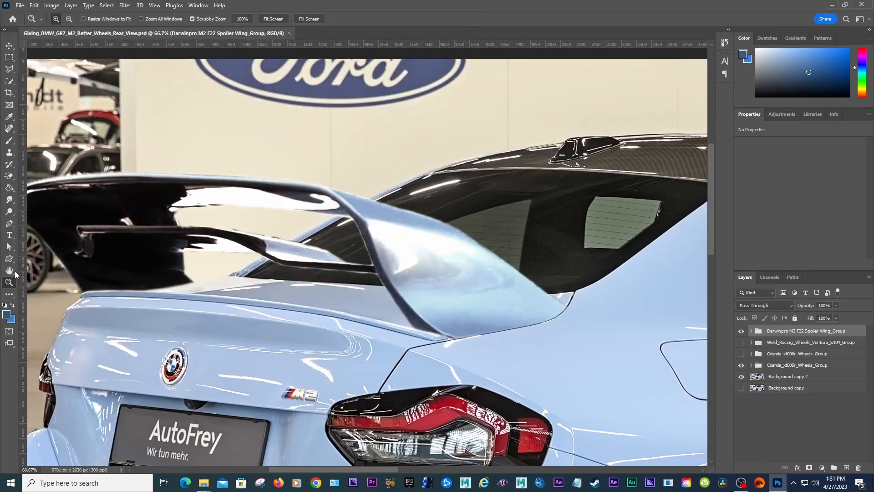
alt+click(282, 287)
alt+click(282, 287)
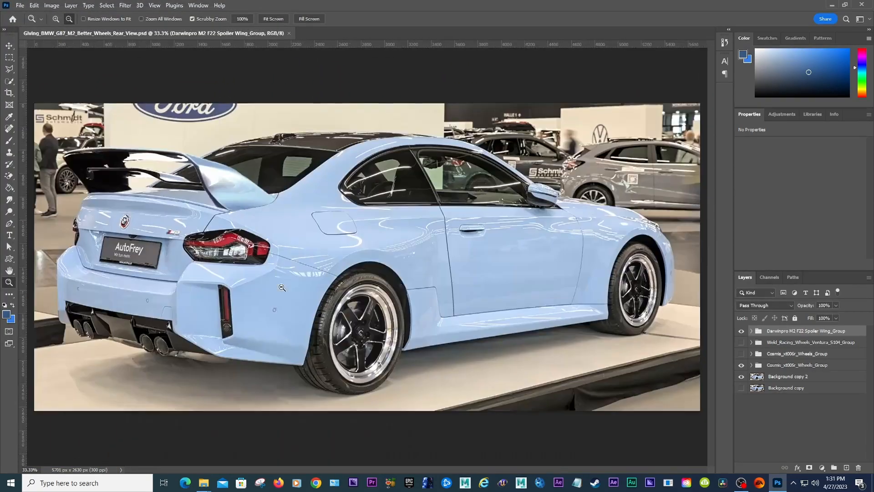